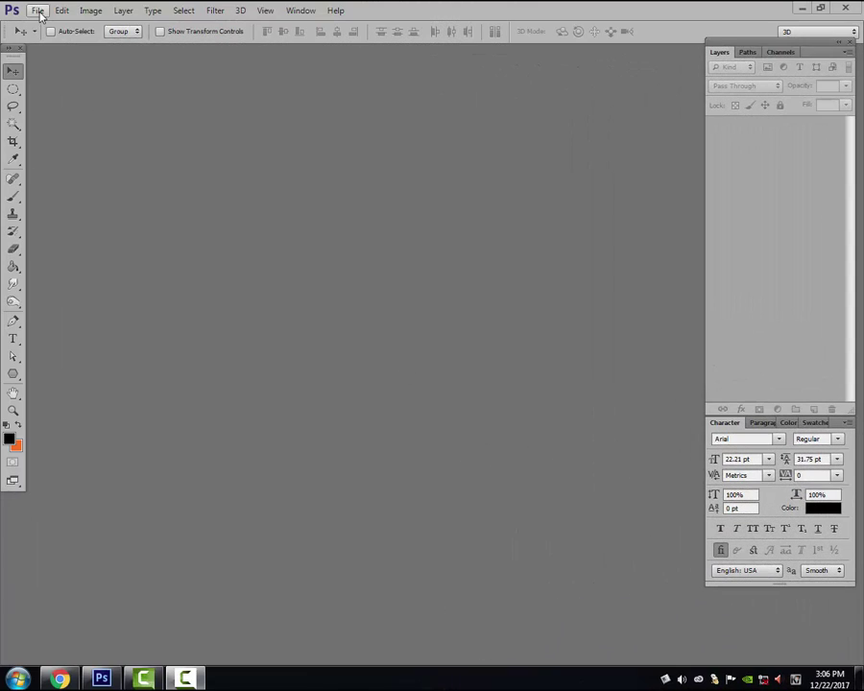
Create a 12 × 8 inch, 300 pixels/inch white document and float it in its own window
click(38, 10)
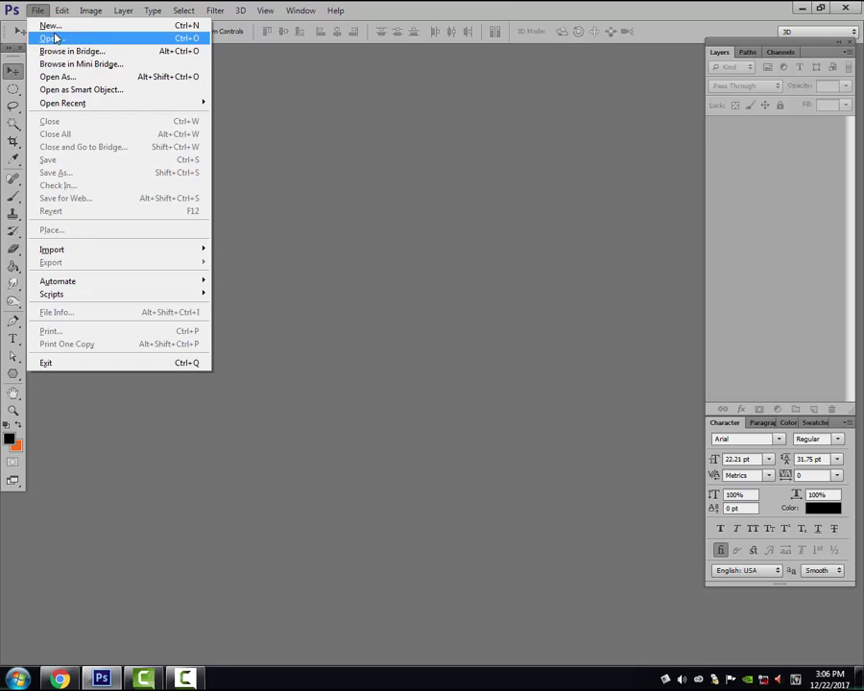
click(48, 25)
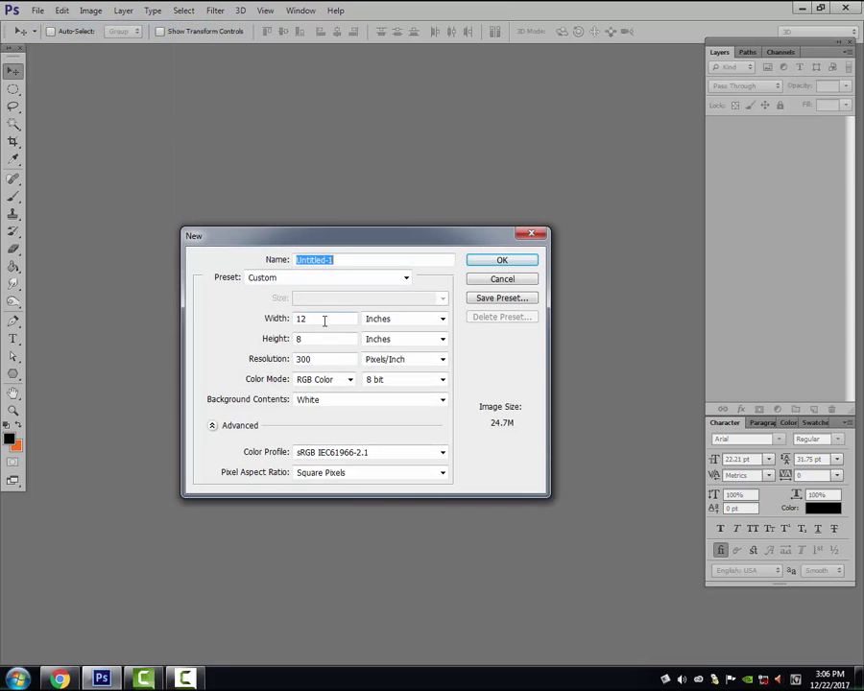
double_click(324, 319)
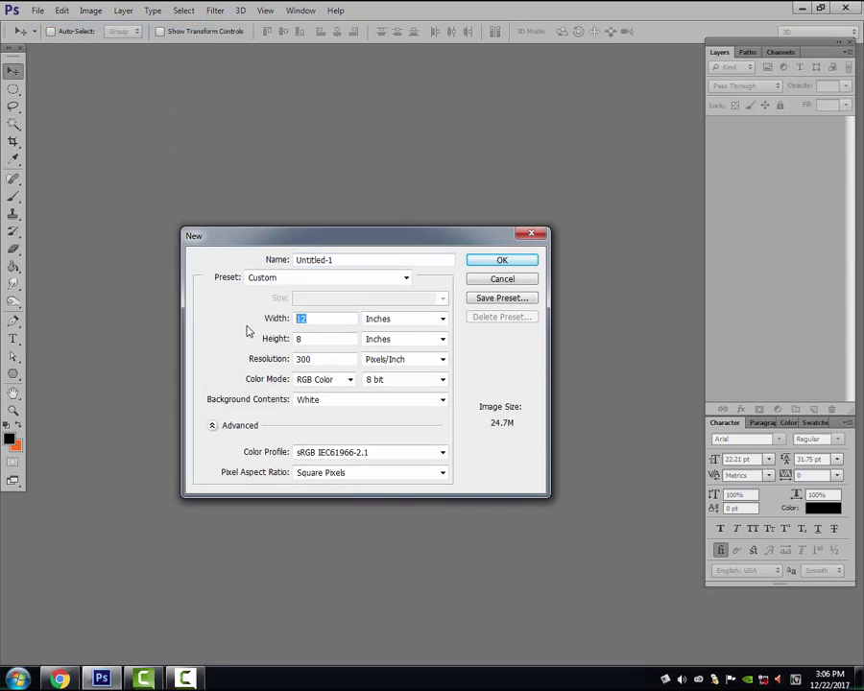
double_click(327, 339)
double_click(338, 359)
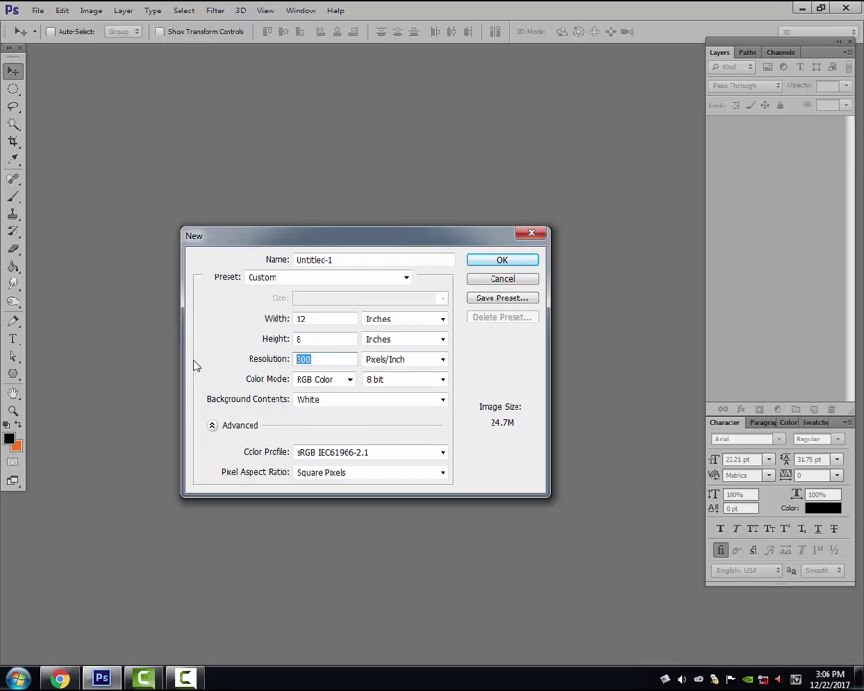
click(506, 263)
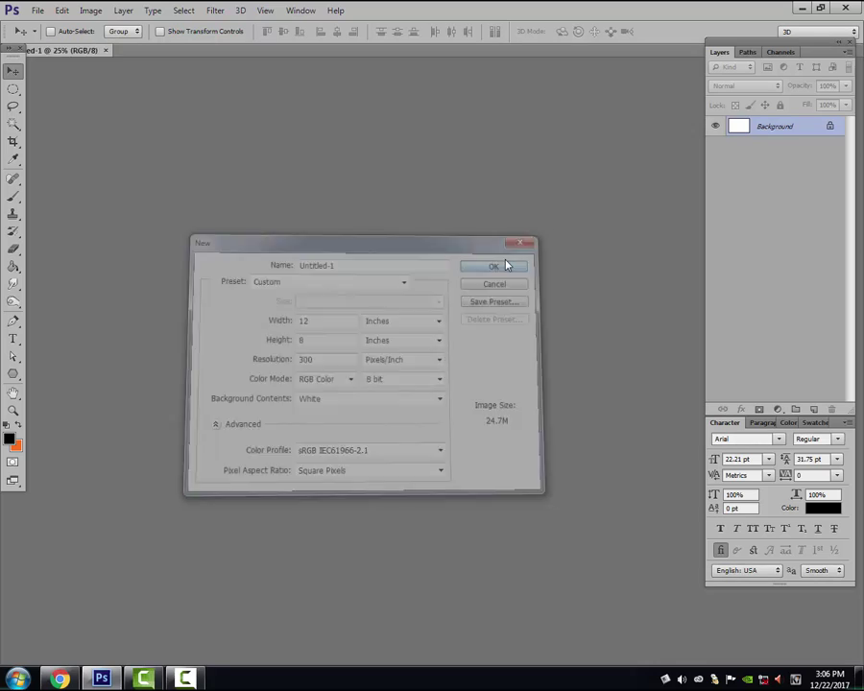
drag(77, 52, 242, 94)
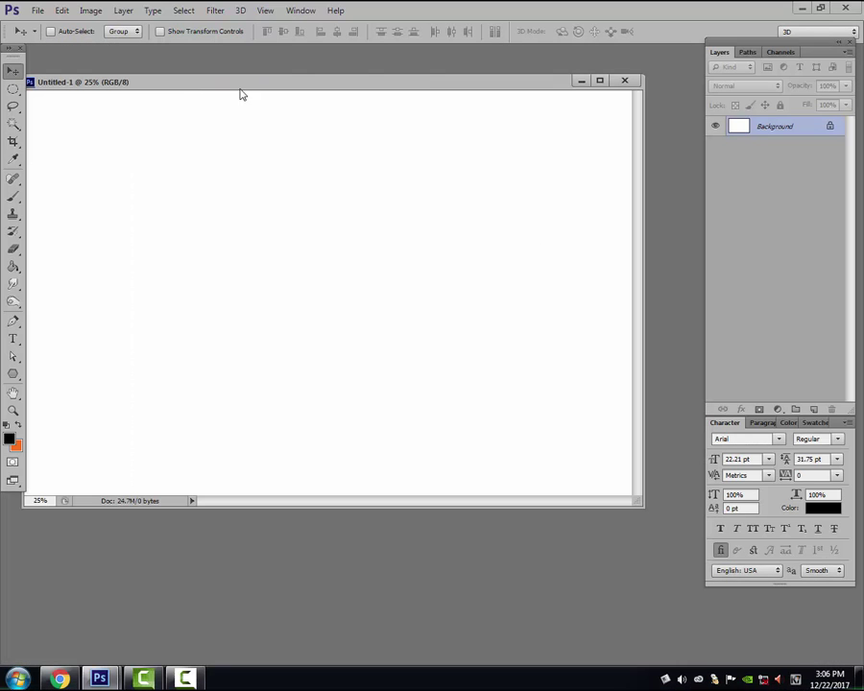
Fit the canvas to the window and show the grid and rulers
key(ctrl+0)
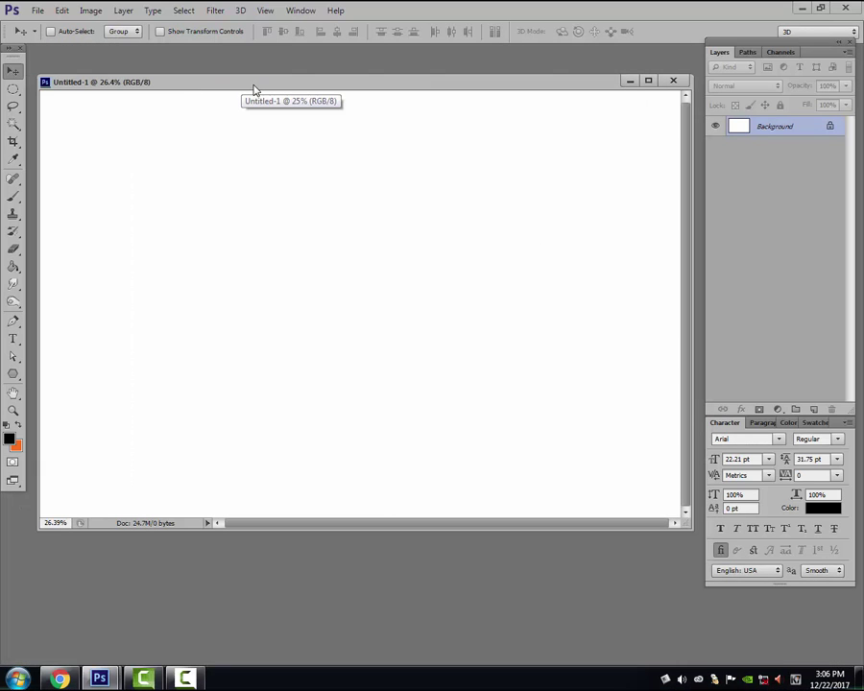
click(265, 11)
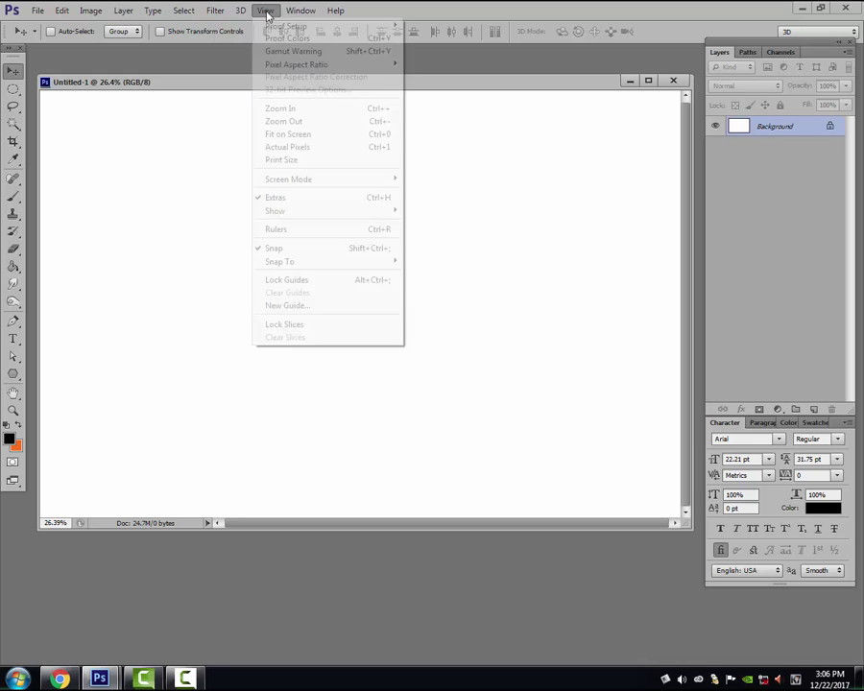
mouse_move(278, 211)
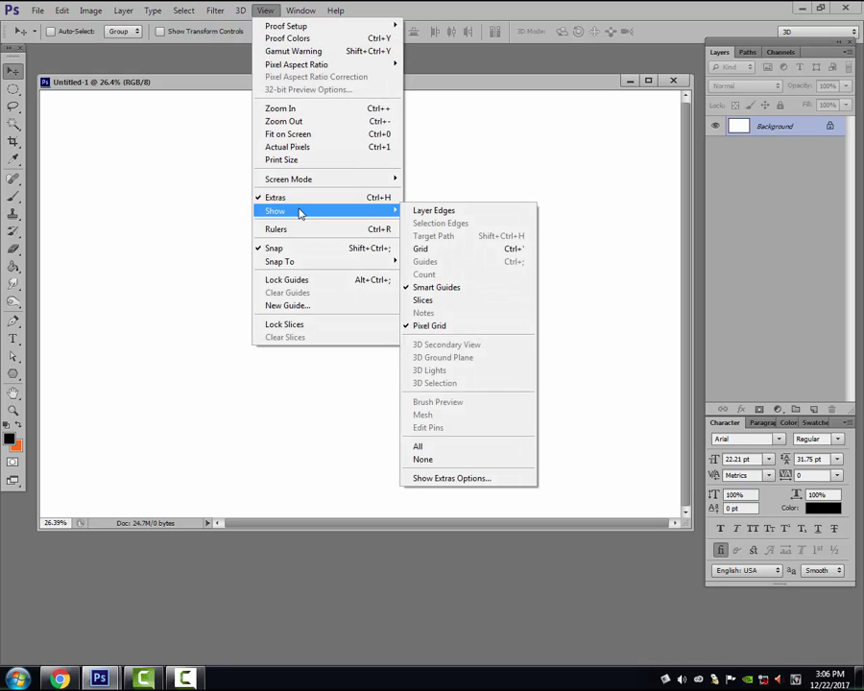
click(419, 250)
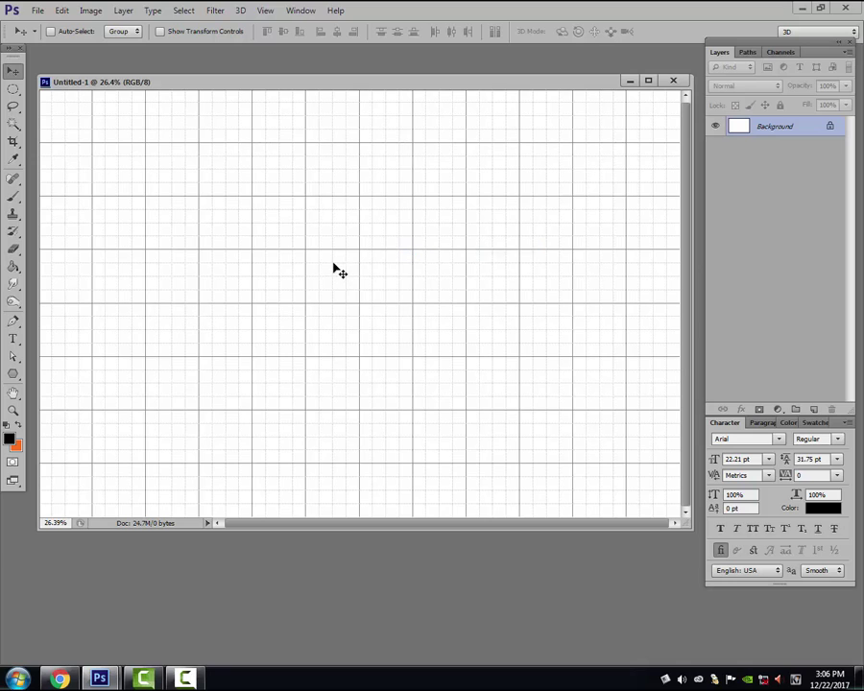
key(ctrl+r)
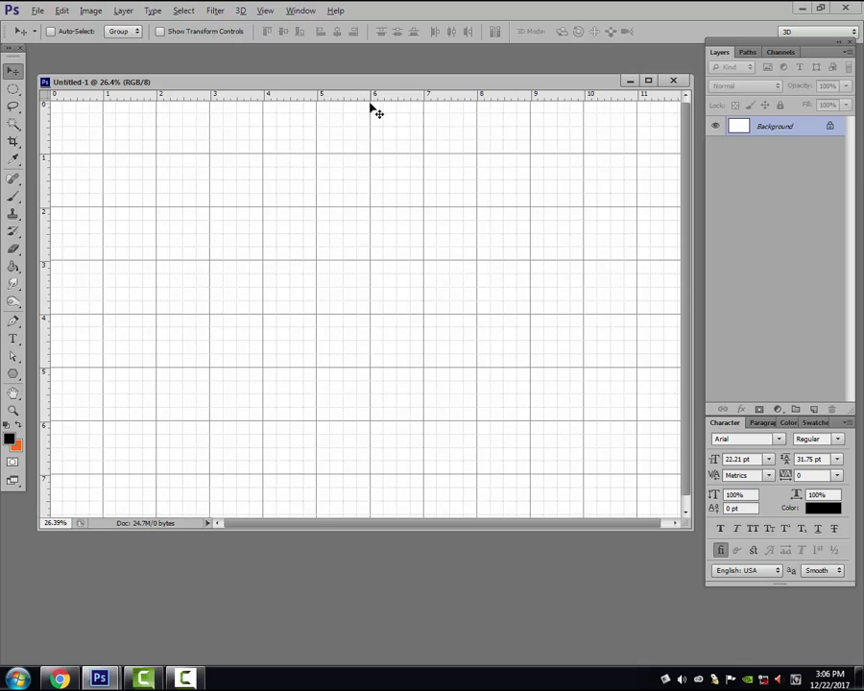
key(alt+v)
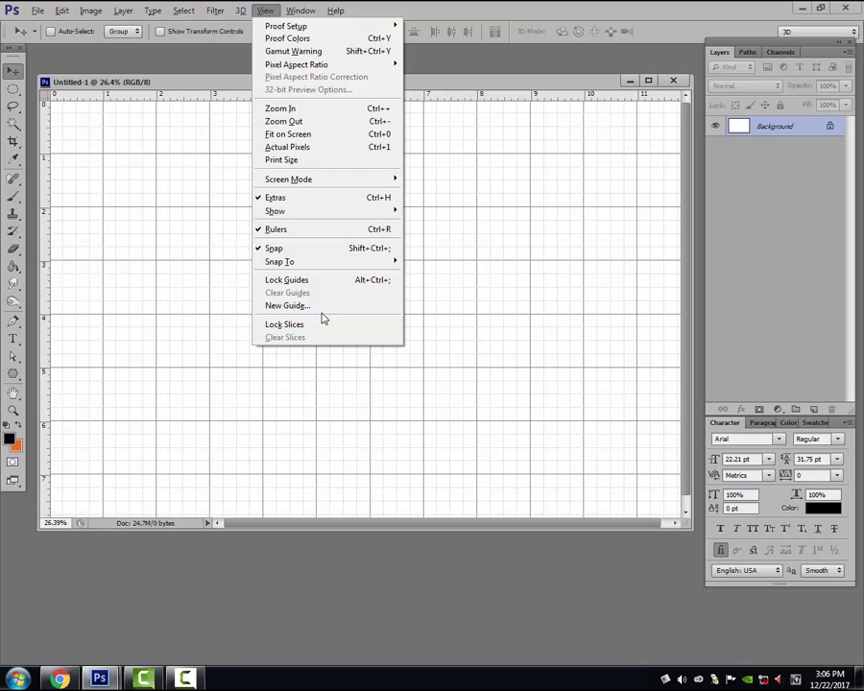
Add a horizontal guide at 4 inches and a vertical guide at 6 inches with New Guide
click(321, 306)
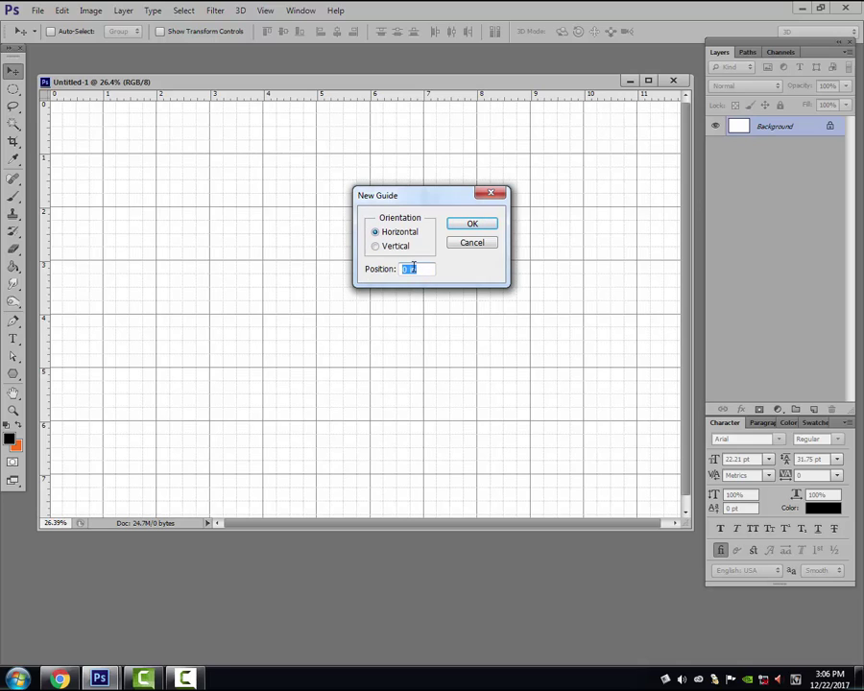
text(4)
click(479, 223)
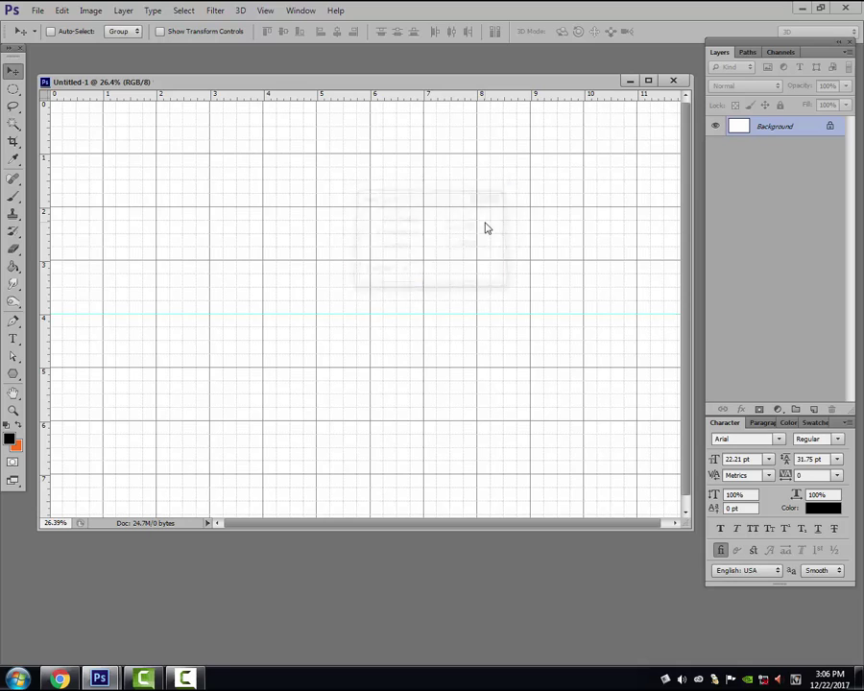
key(alt+v)
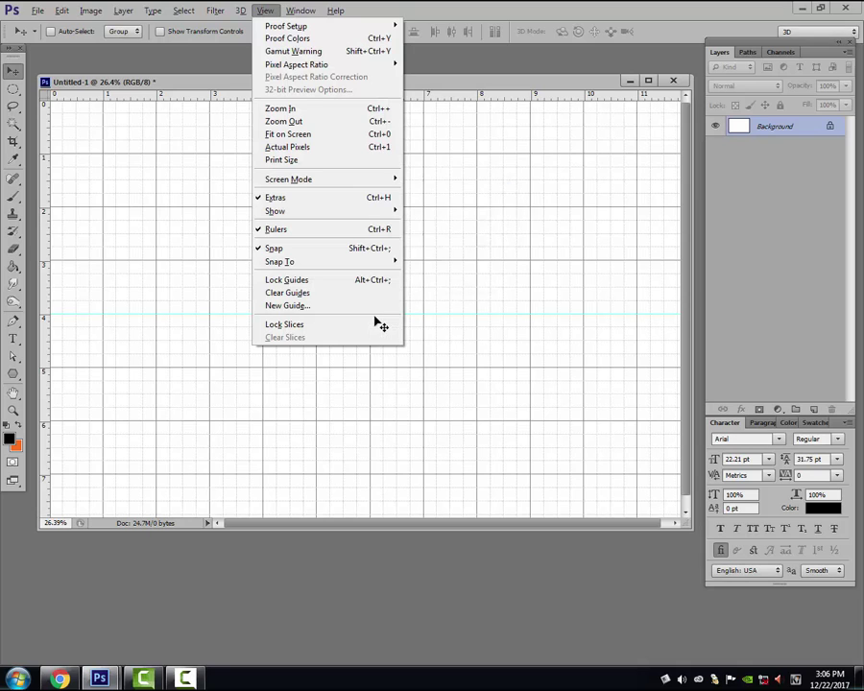
click(308, 306)
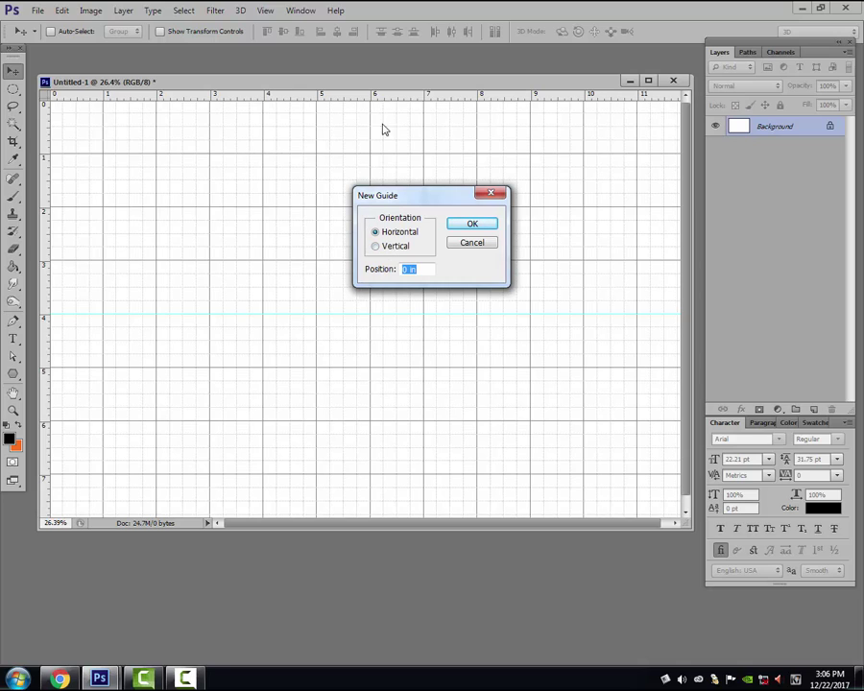
click(376, 246)
drag(428, 270, 340, 270)
text(6)
click(471, 223)
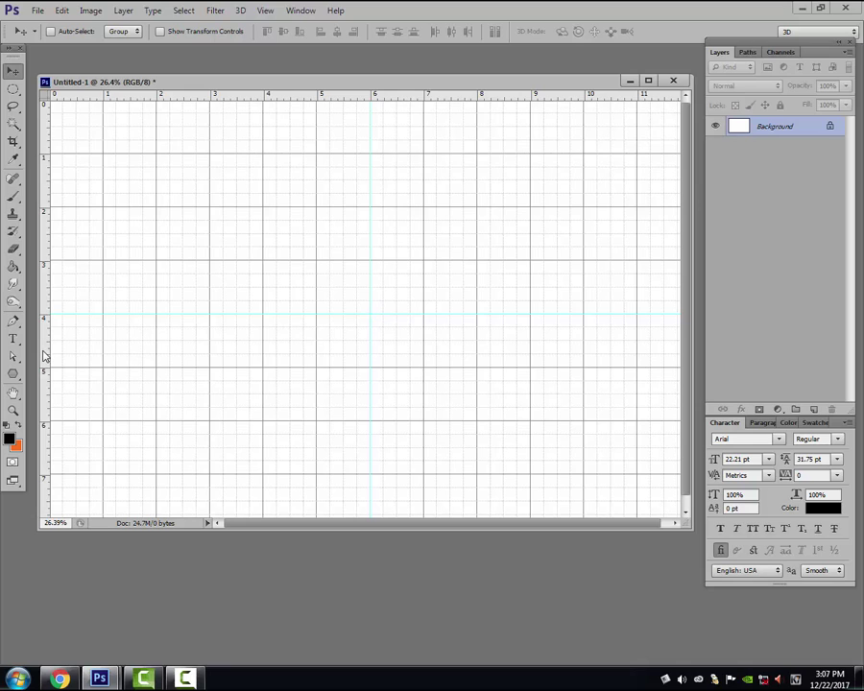
Drag out vertical guides at 4 and 8 inches and horizontal guides at 2 and 6 inches
drag(43, 357, 266, 350)
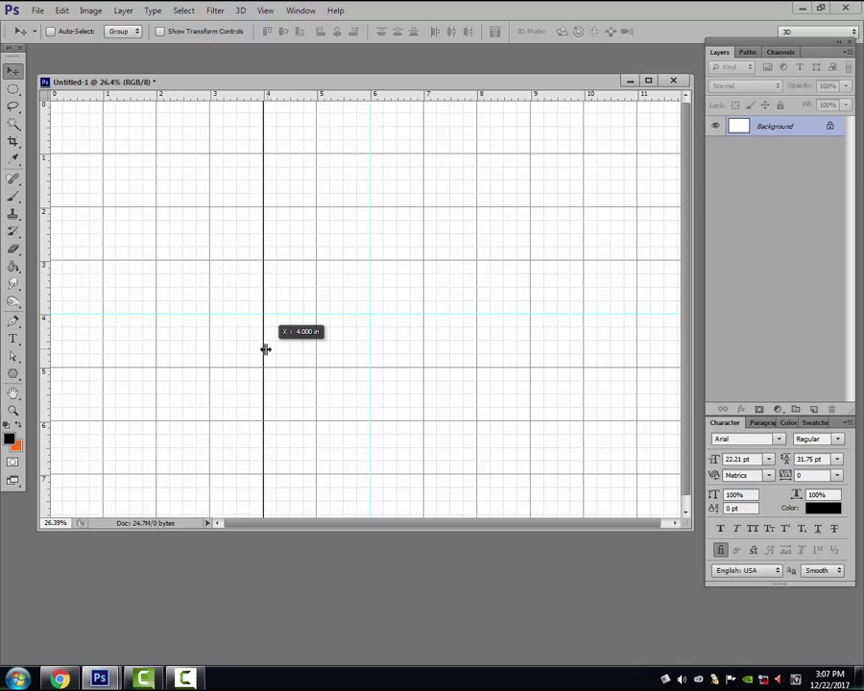
drag(43, 350, 477, 341)
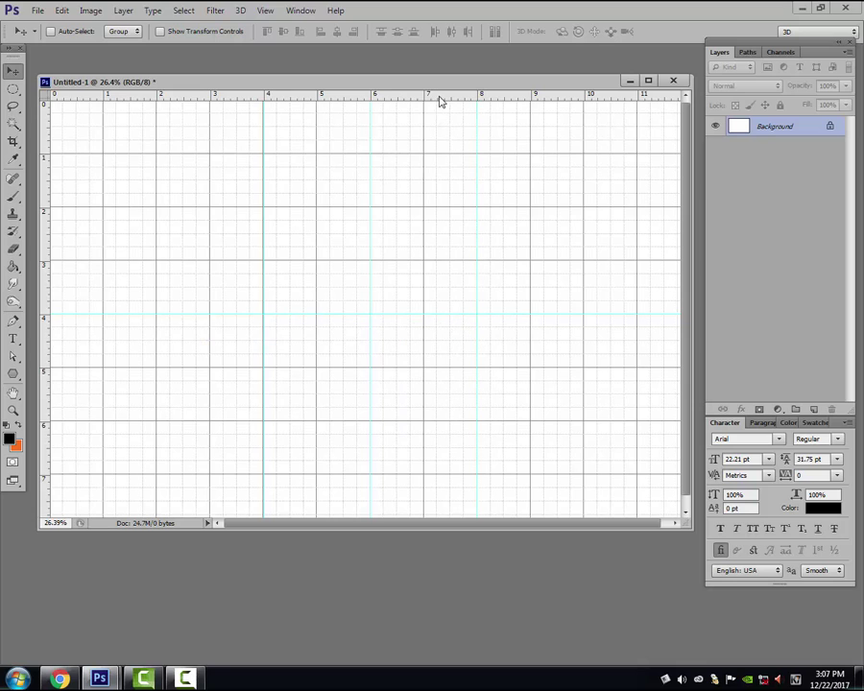
drag(439, 95, 463, 206)
drag(435, 94, 451, 421)
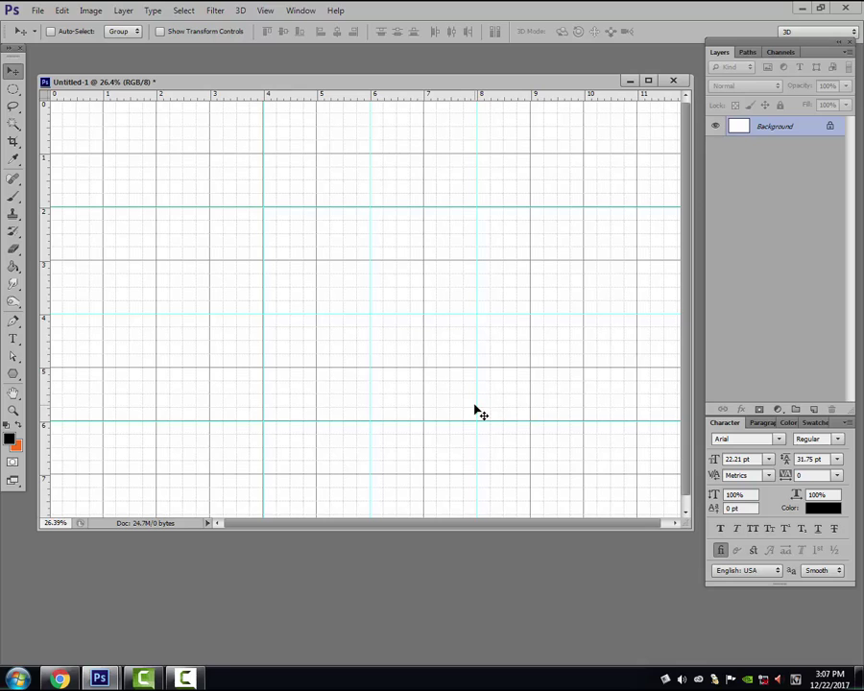
click(14, 373)
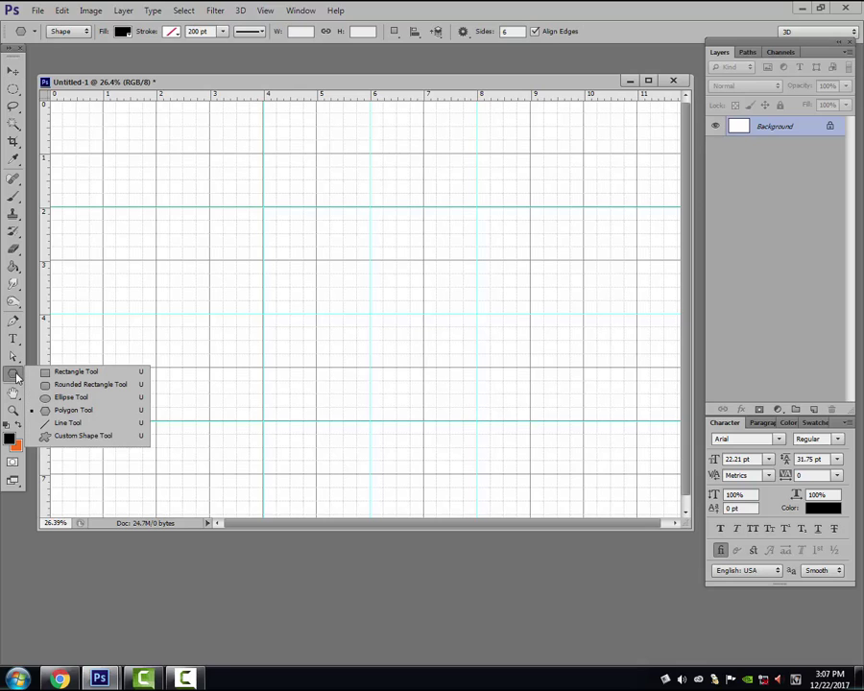
Draw a black three-sided polygon near the canvas centre
click(513, 32)
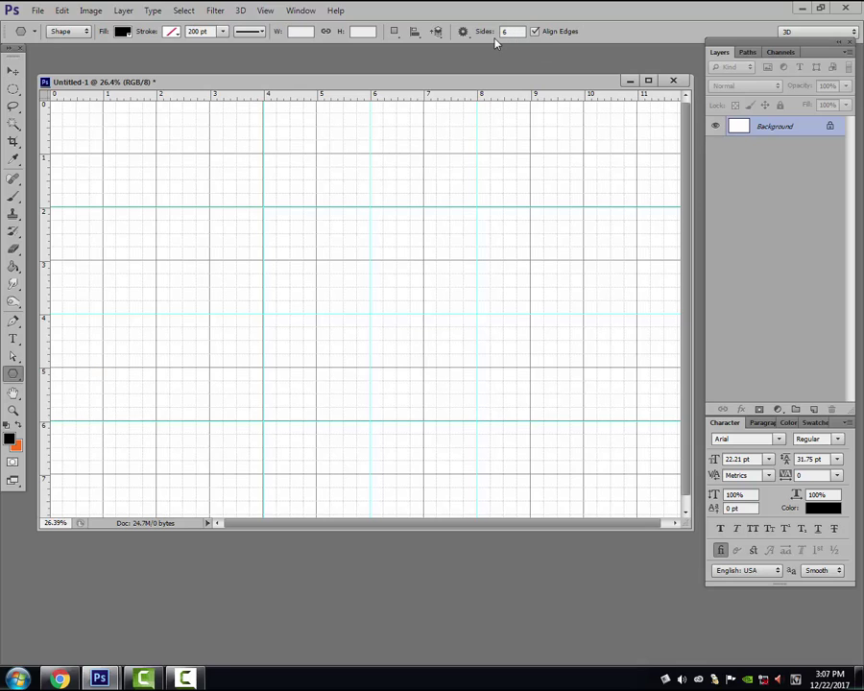
double_click(512, 31)
text(3)
mouse_move(371, 313)
mouse_down()
mouse_move(438, 347)
mouse_move(488, 319)
mouse_move(481, 324)
mouse_up()
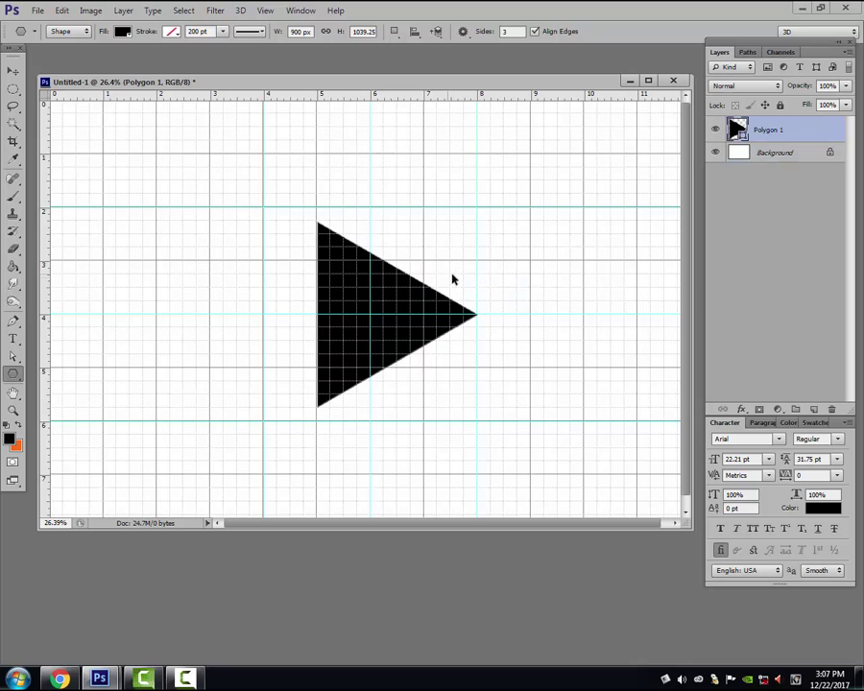
Scale the triangle to about 67% between the 4- and 6-inch guides, centred on the 4-inch guide
key(ctrl+t)
drag(396, 307, 344, 308)
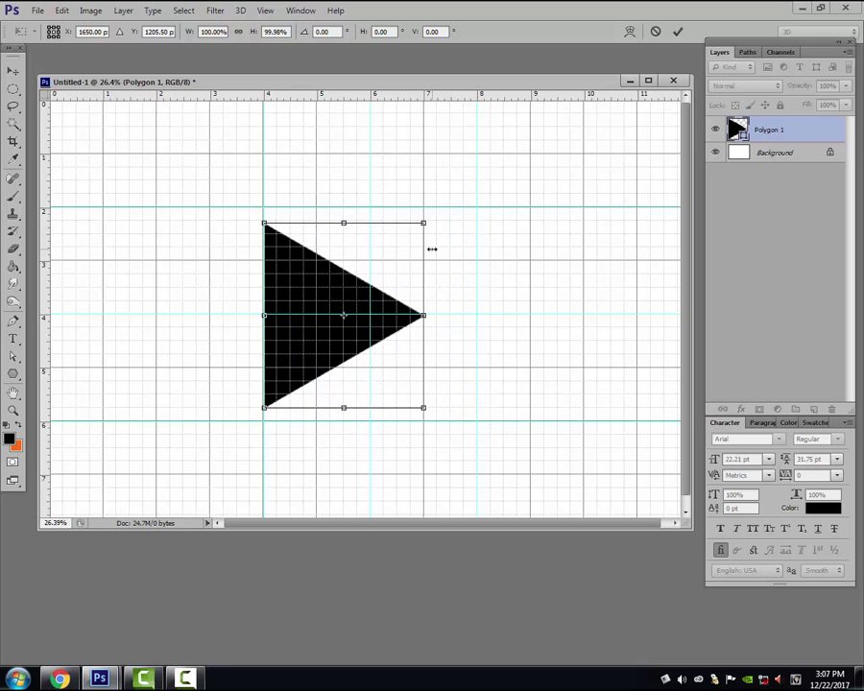
drag(425, 221, 386, 286)
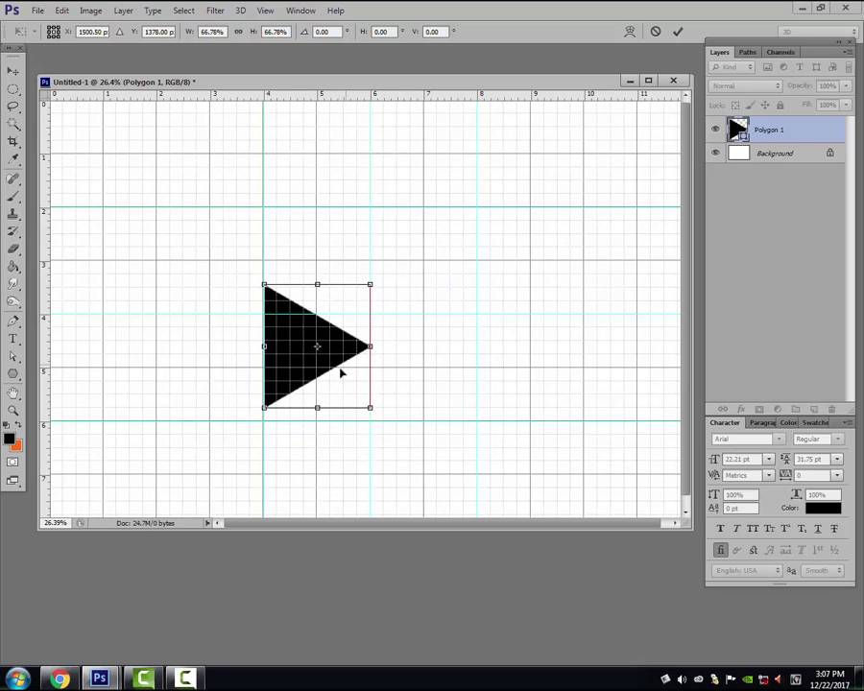
drag(324, 365, 325, 334)
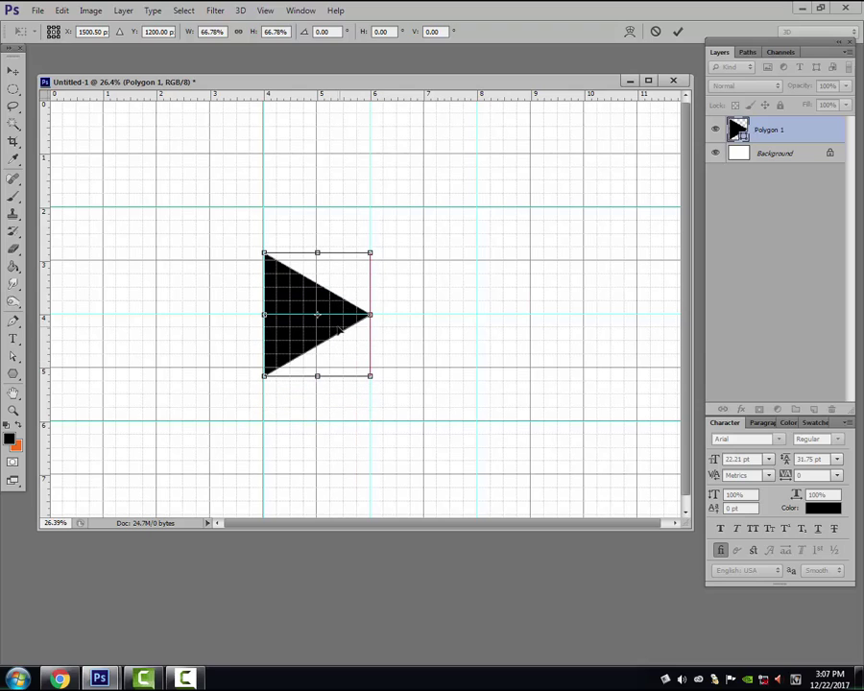
Apply the triangle's transform and rasterize the Polygon 1 layer
key(Return)
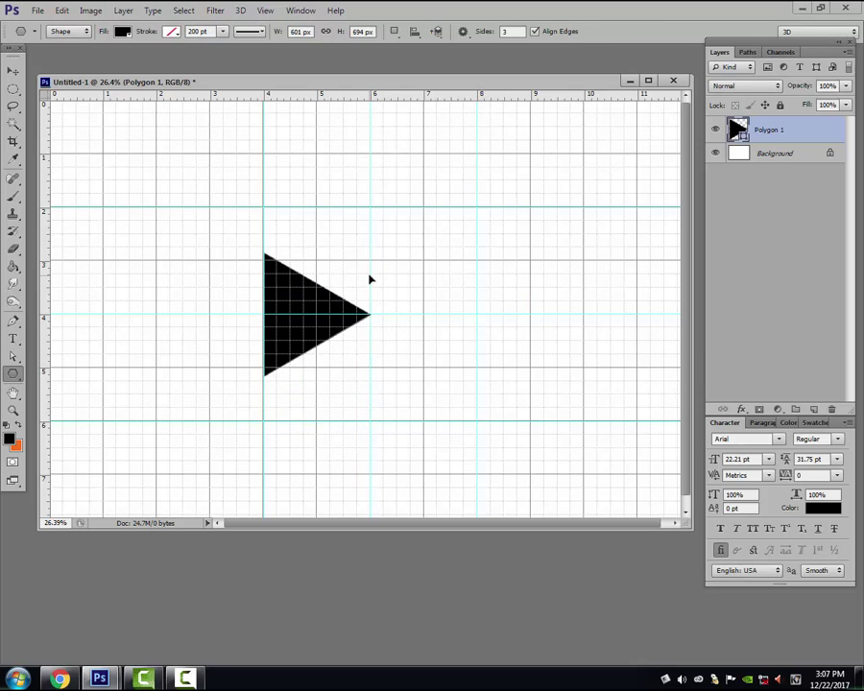
key(ctrl+t)
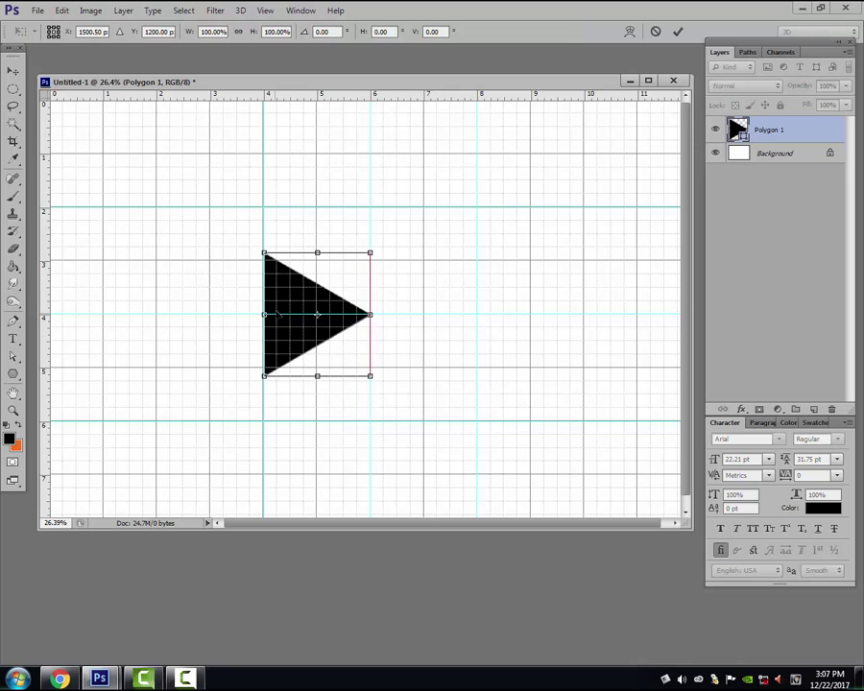
key(Return)
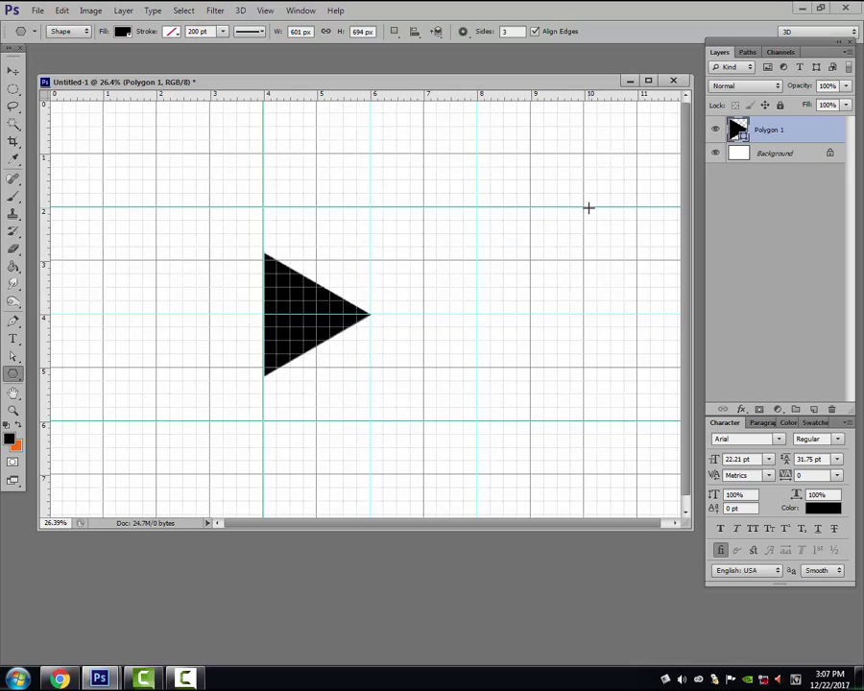
right_click(741, 140)
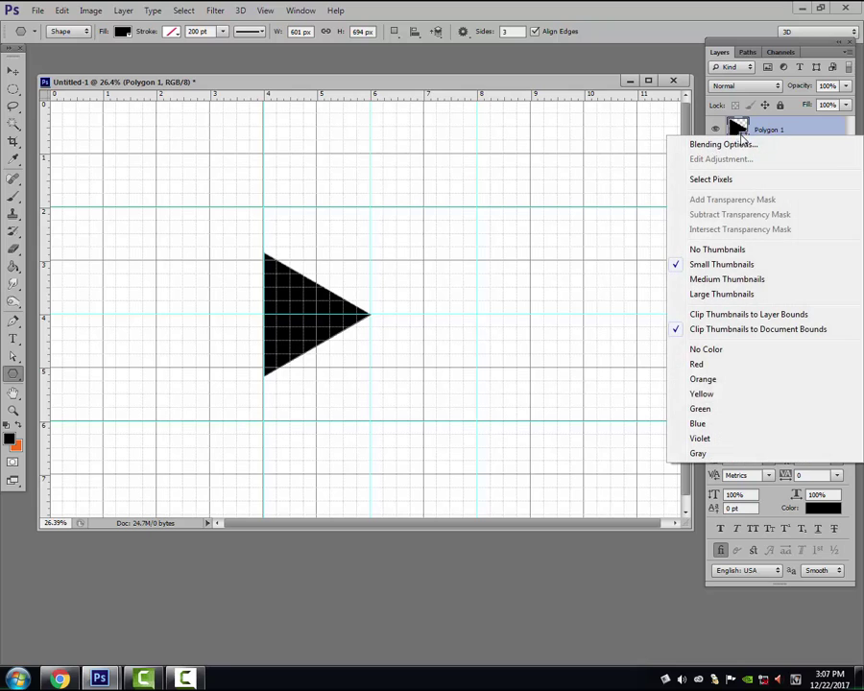
right_click(762, 133)
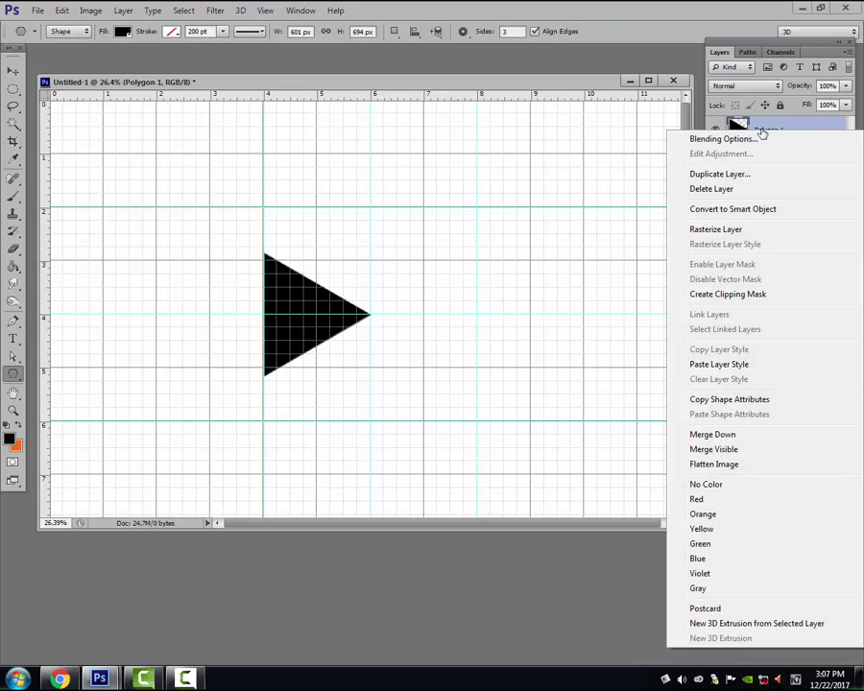
click(716, 230)
Duplicate the triangle and rotate the copy 60° around its right tip
key(ctrl+t)
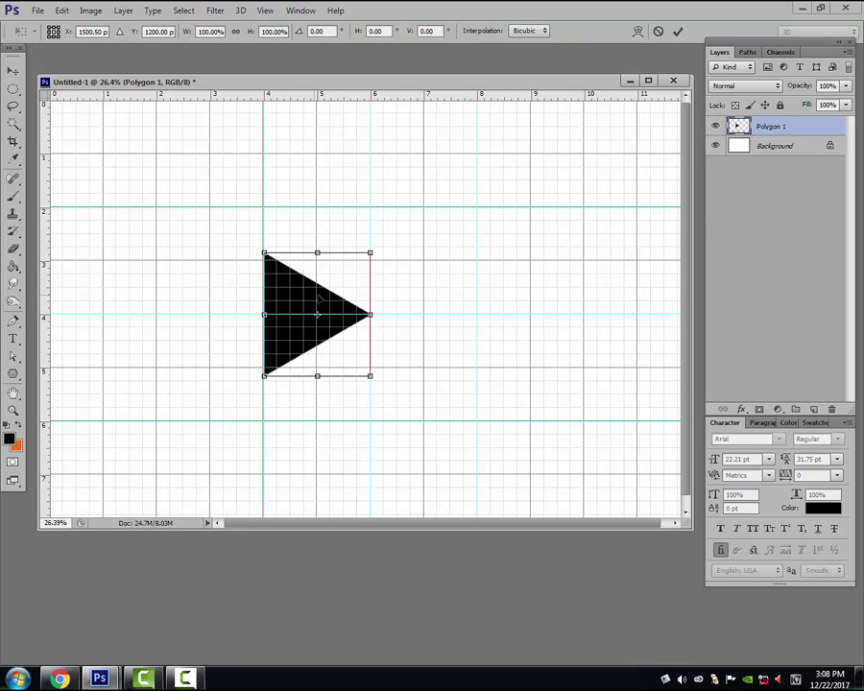
key(ctrl+j)
key(Return)
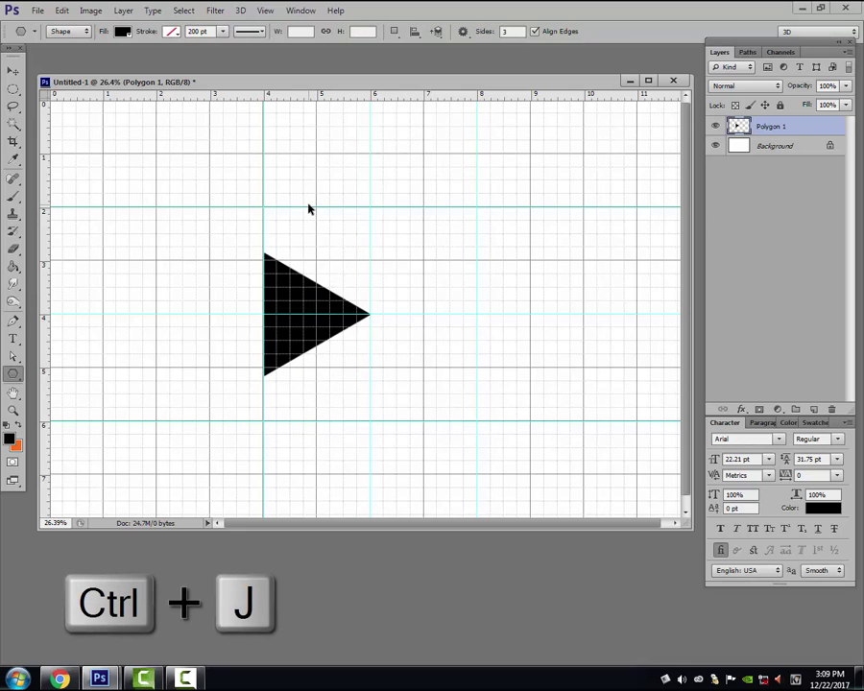
key(ctrl+j)
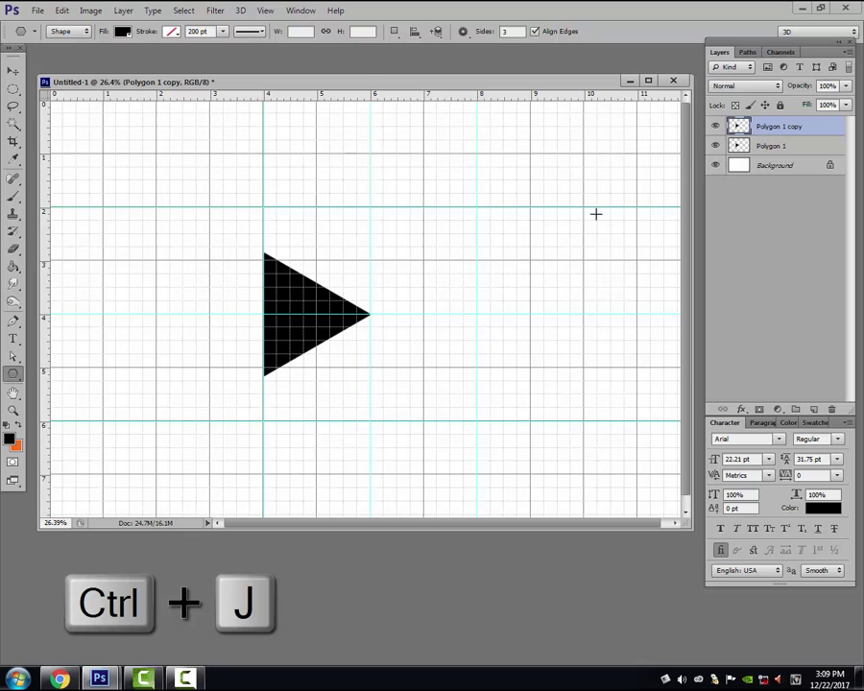
key(ctrl+t)
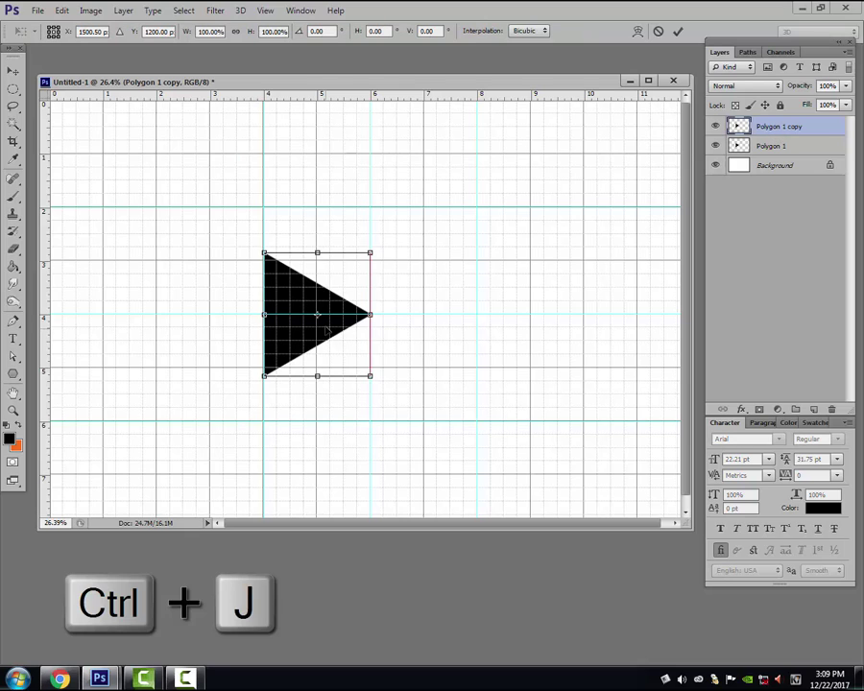
drag(356, 329, 379, 327)
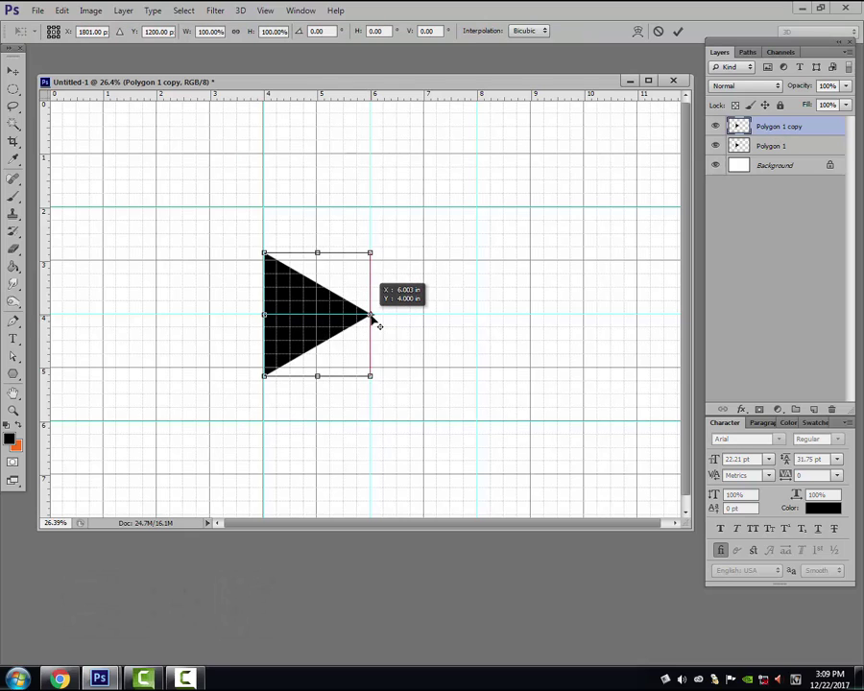
click(317, 31)
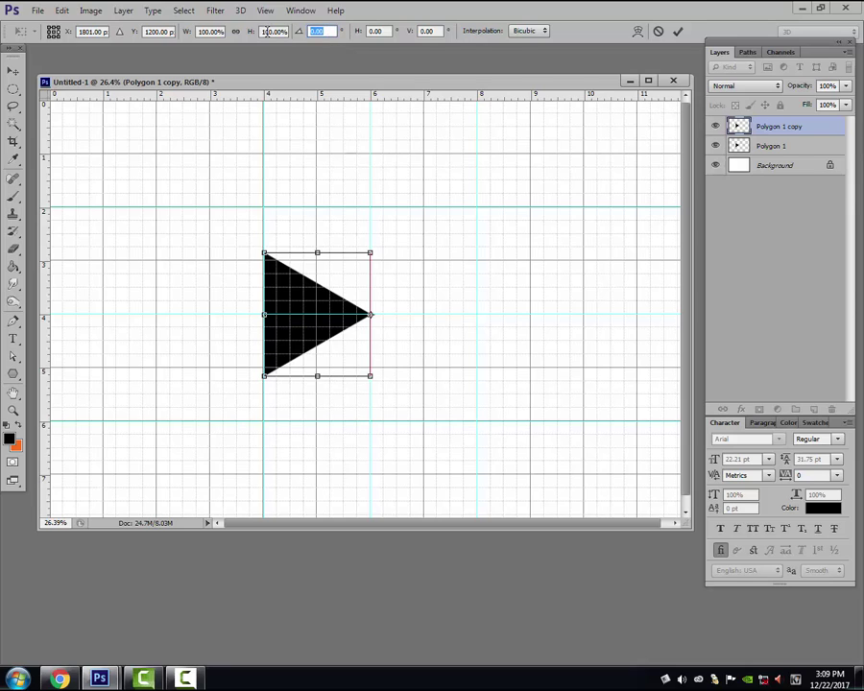
text(60)
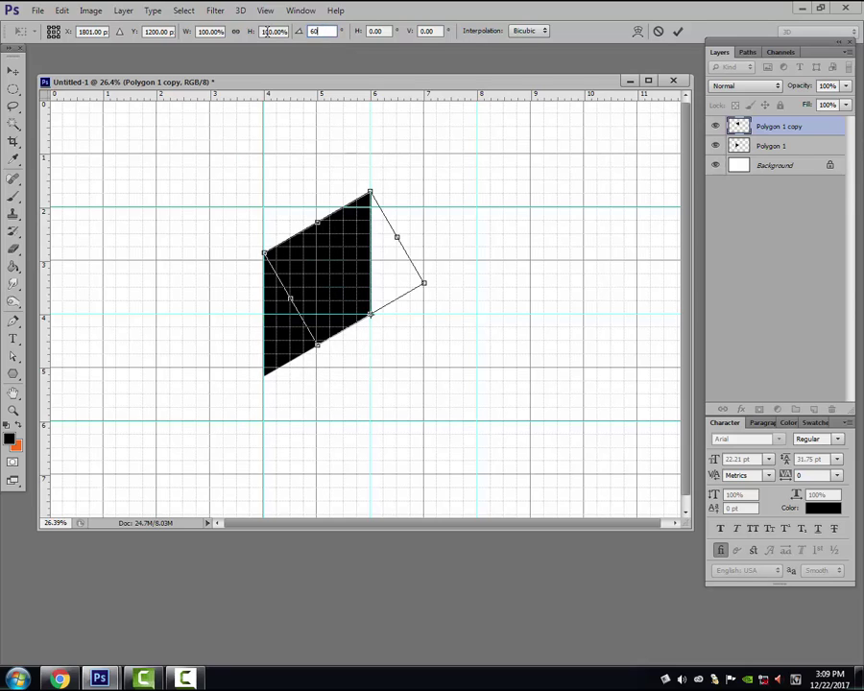
key(Return)
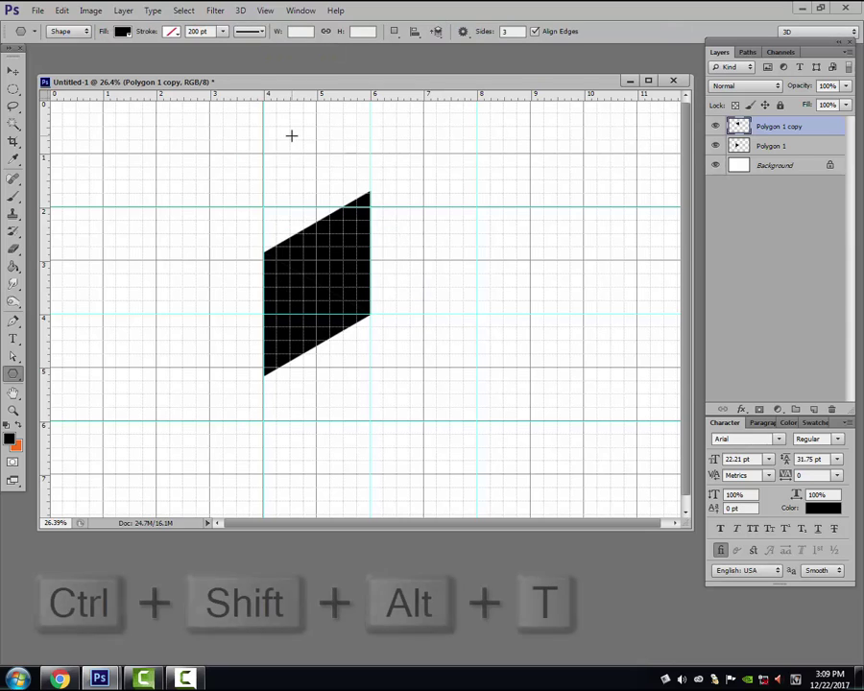
Repeat the rotation to complete six triangles, group them as Group 1, and duplicate the group
key(ctrl+shift+alt+t)
key(ctrl+shift+alt+t)
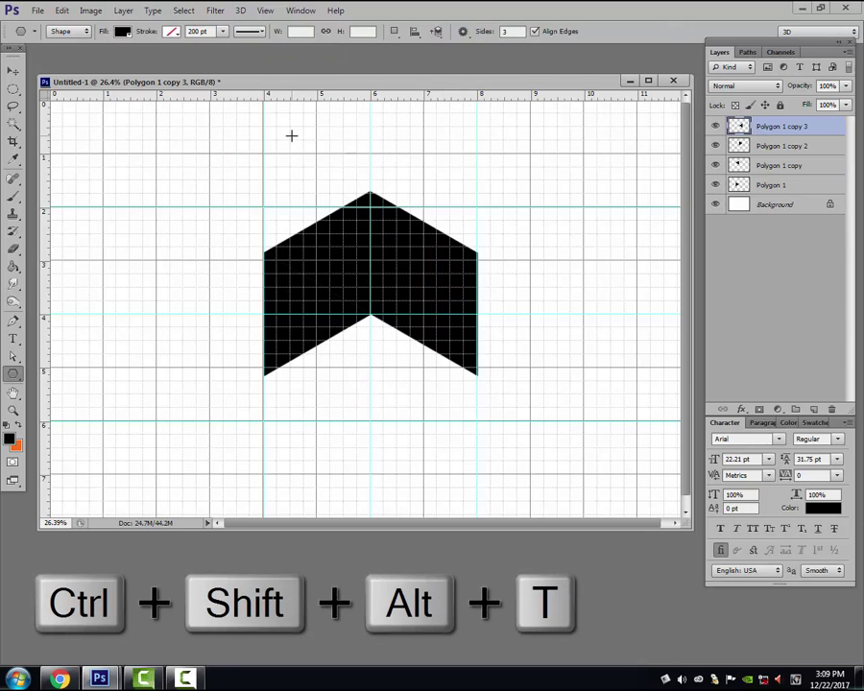
key(ctrl+shift+alt+t)
key(ctrl+shift+alt+t)
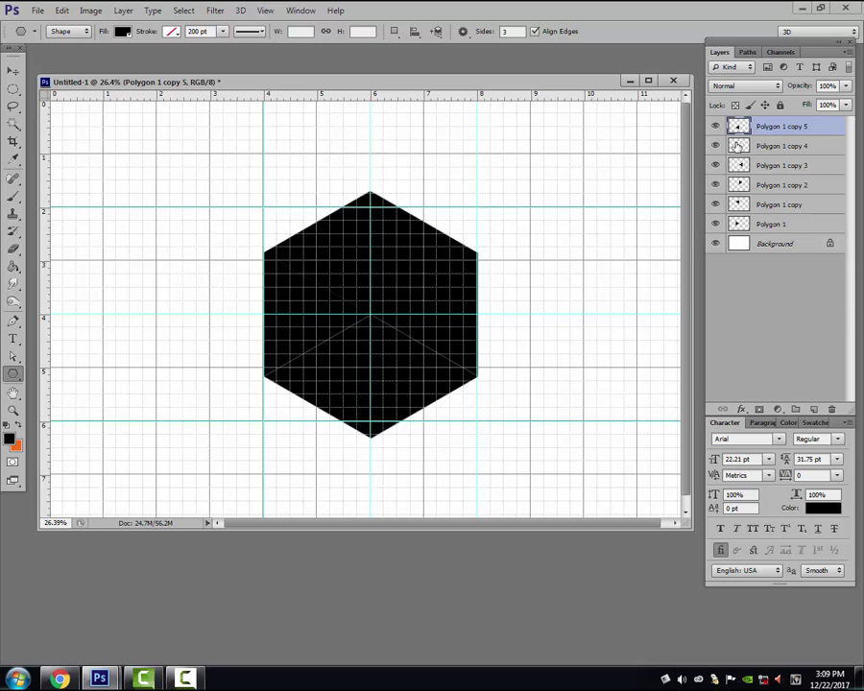
shift+click(797, 225)
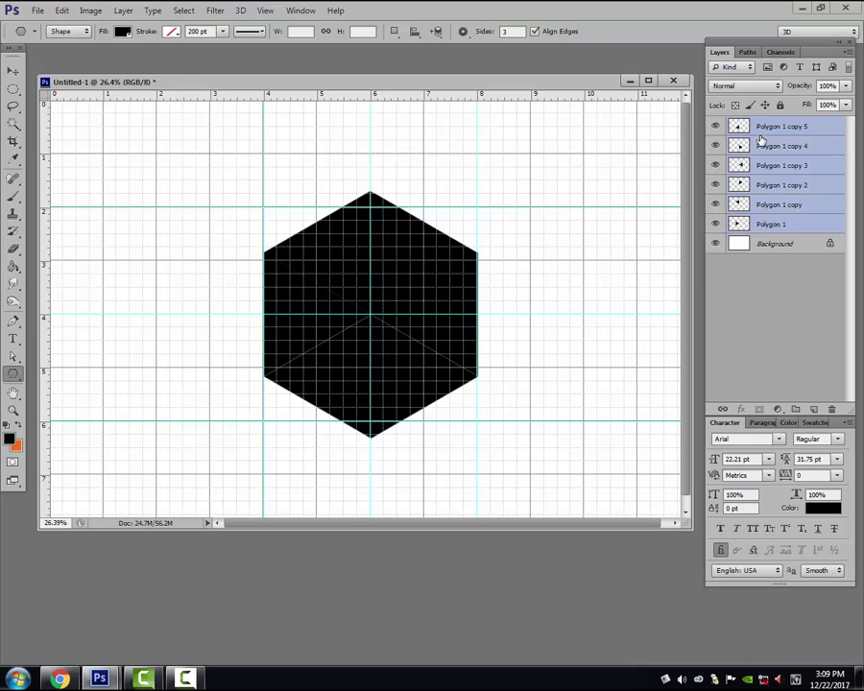
key(ctrl+g)
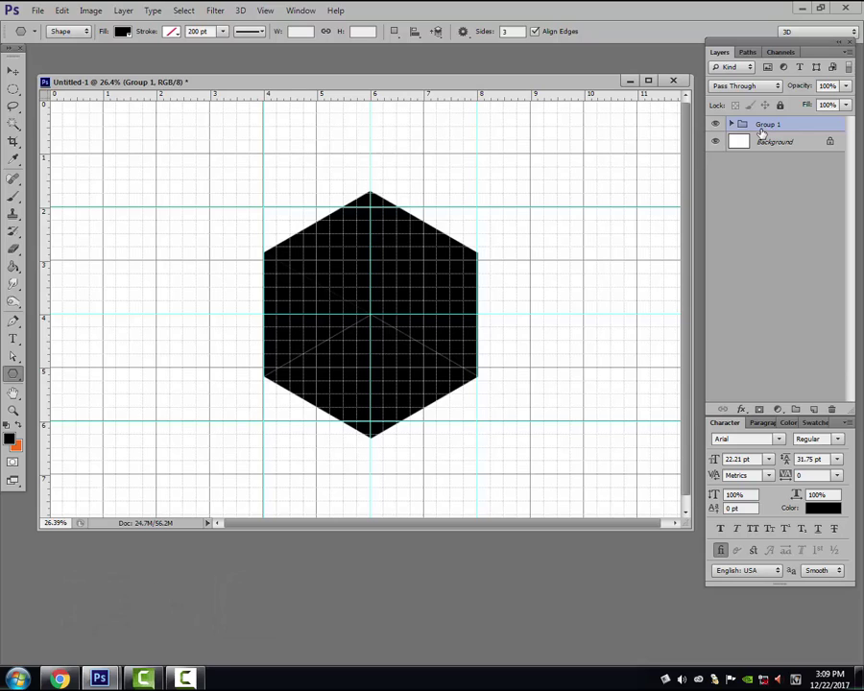
key(ctrl+j)
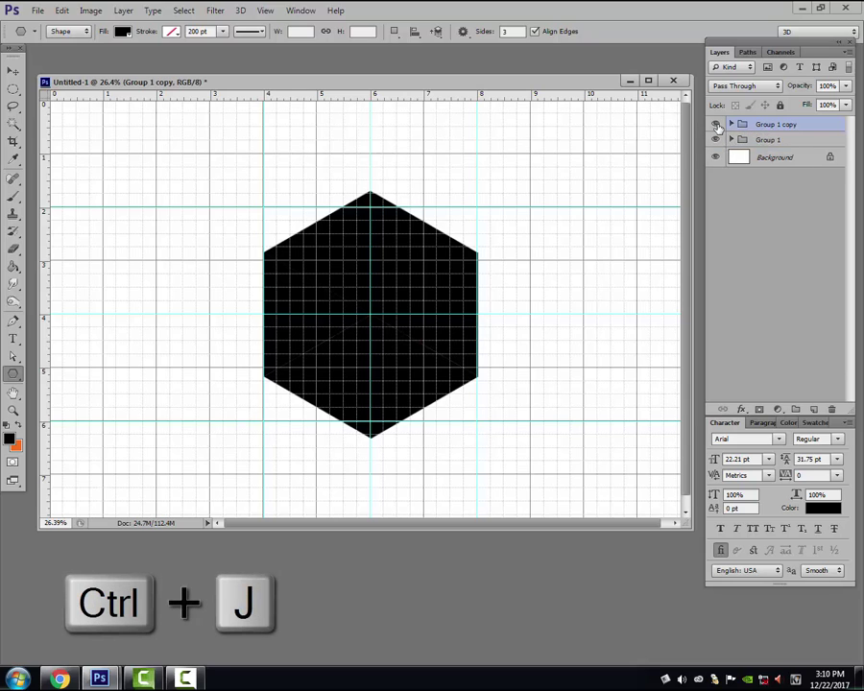
Hide Group 1 copy and set the Polygon tool to six sides
click(716, 125)
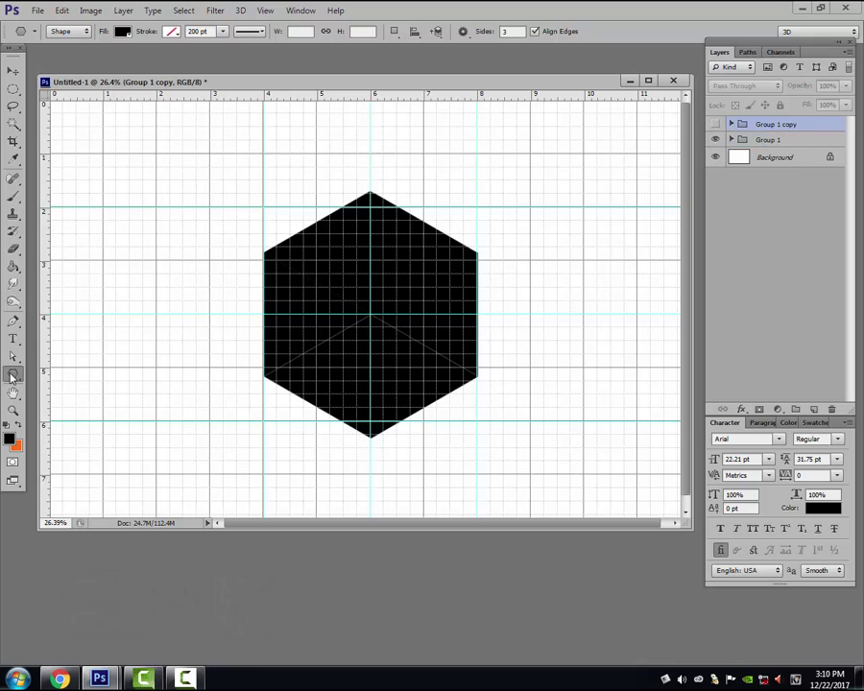
right_click(13, 375)
click(505, 30)
key(Return)
Draw a large hexagon, Polygon 2, from the canvas centre and rotate it about −15° point-up
click(511, 31)
drag(371, 314, 514, 422)
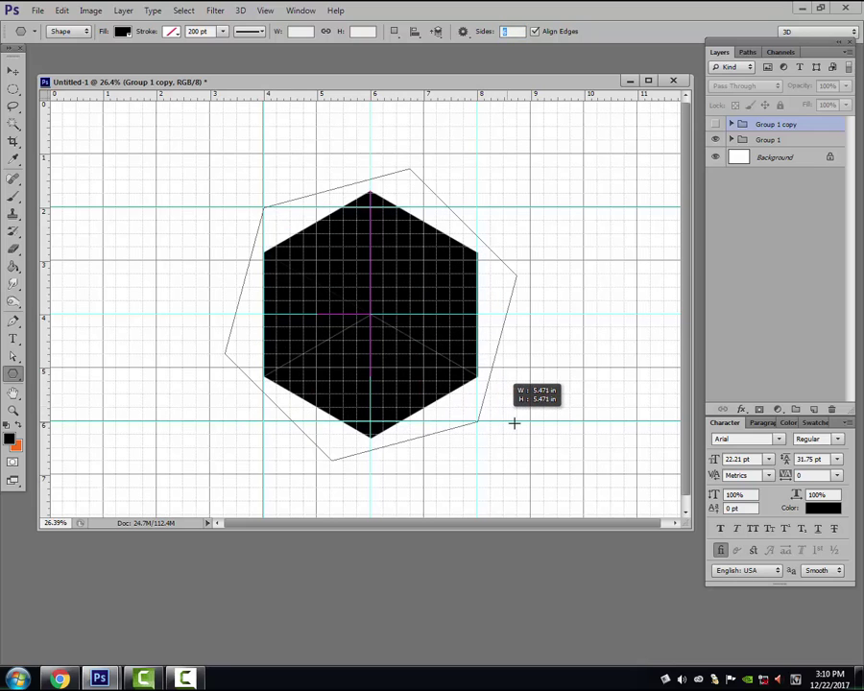
mouse_move(513, 422)
mouse_down()
mouse_move(529, 417)
mouse_move(506, 439)
mouse_up()
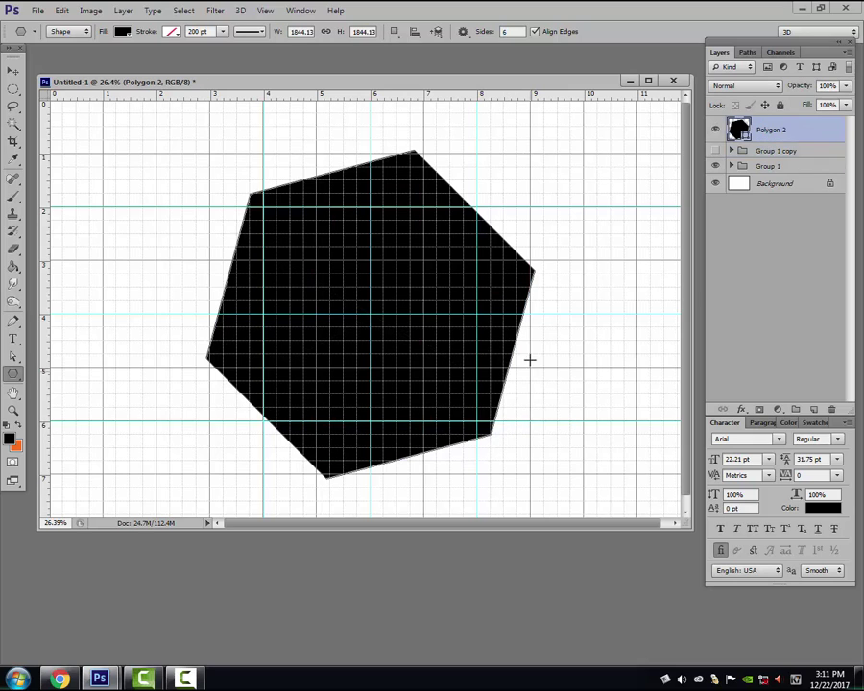
key(ctrl+t)
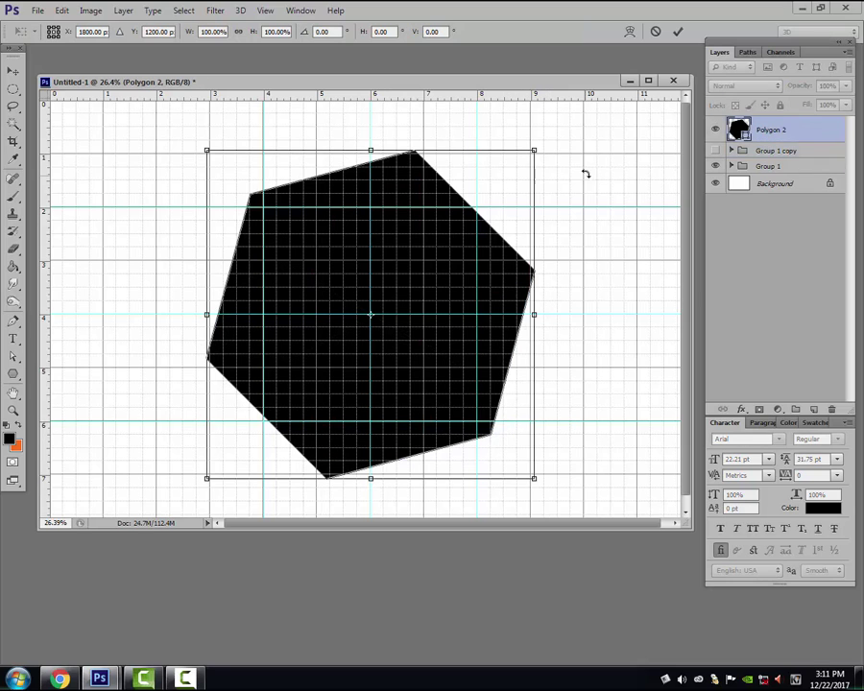
drag(589, 139, 501, 104)
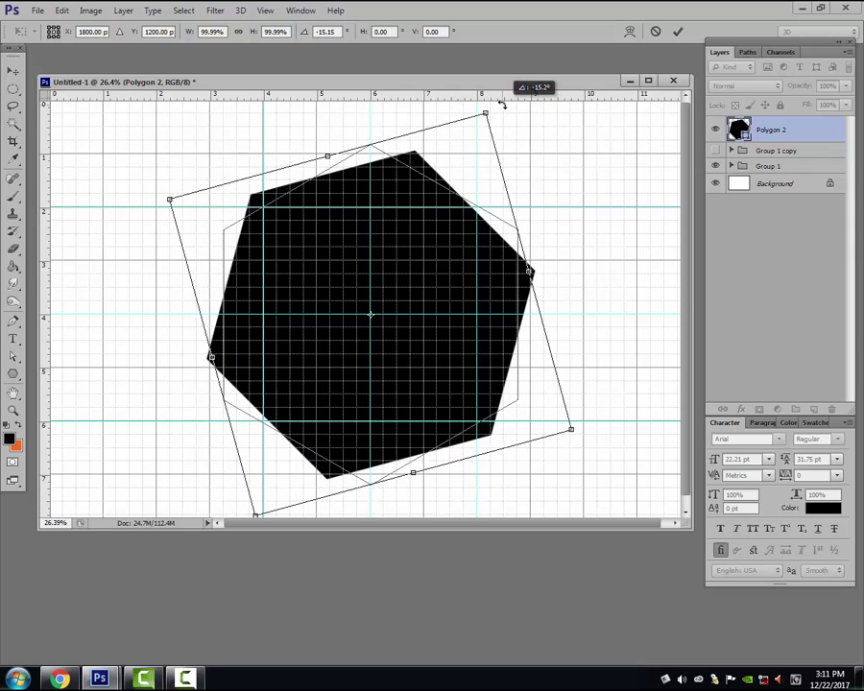
drag(501, 103, 501, 104)
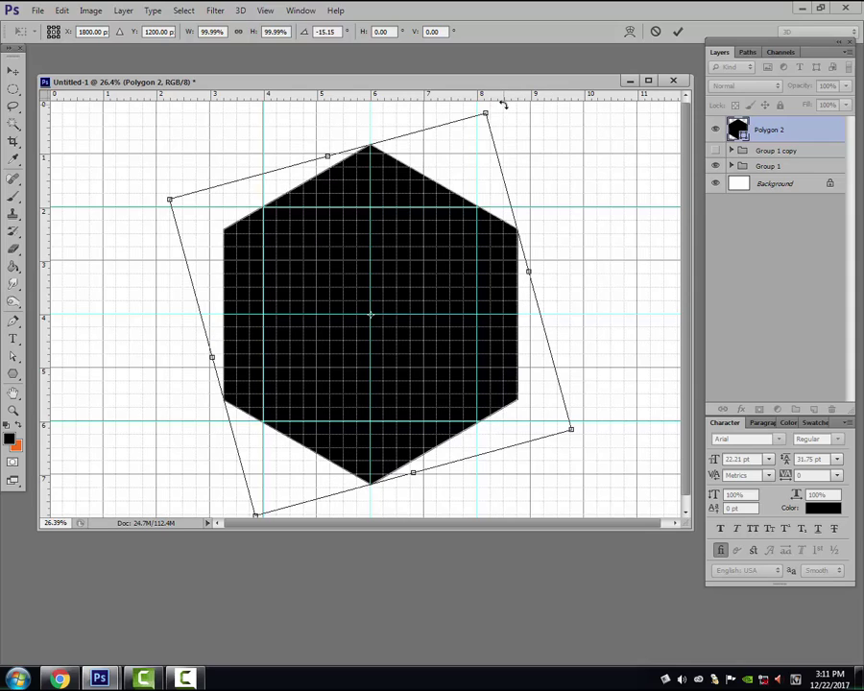
key(Escape)
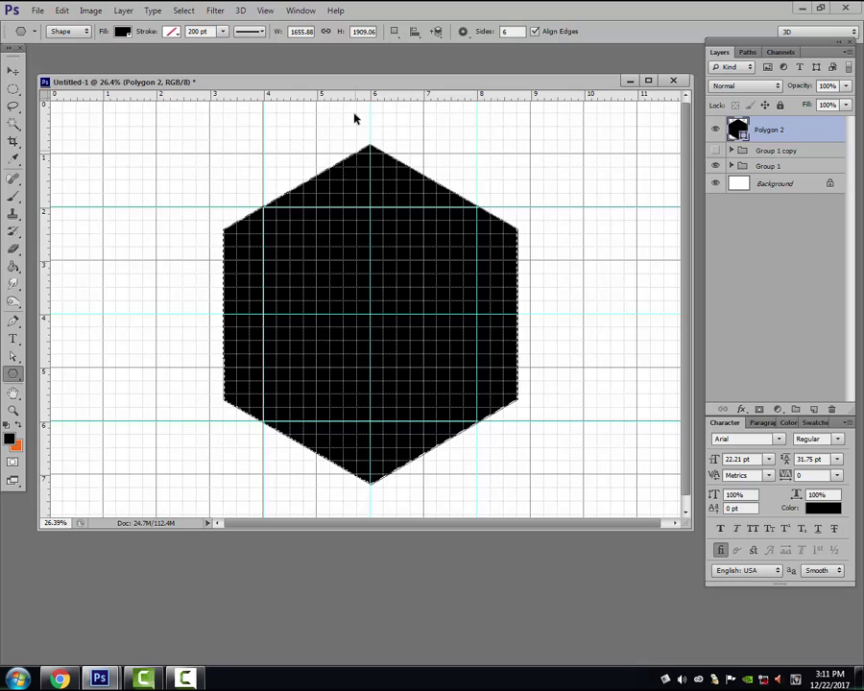
Turn off the grid, hide Polygon 2, and show Group 1 copy again
click(265, 11)
mouse_move(276, 210)
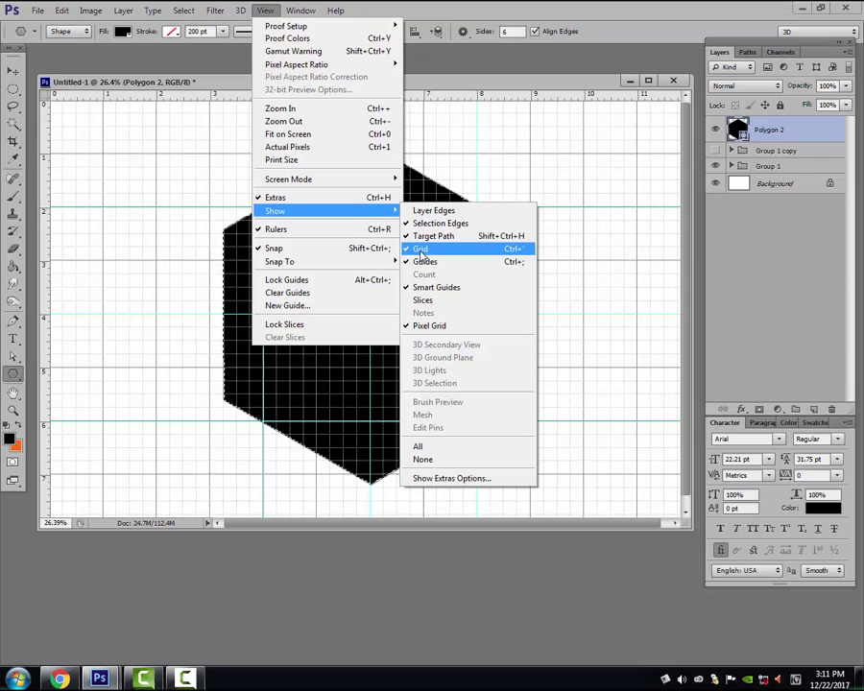
click(420, 249)
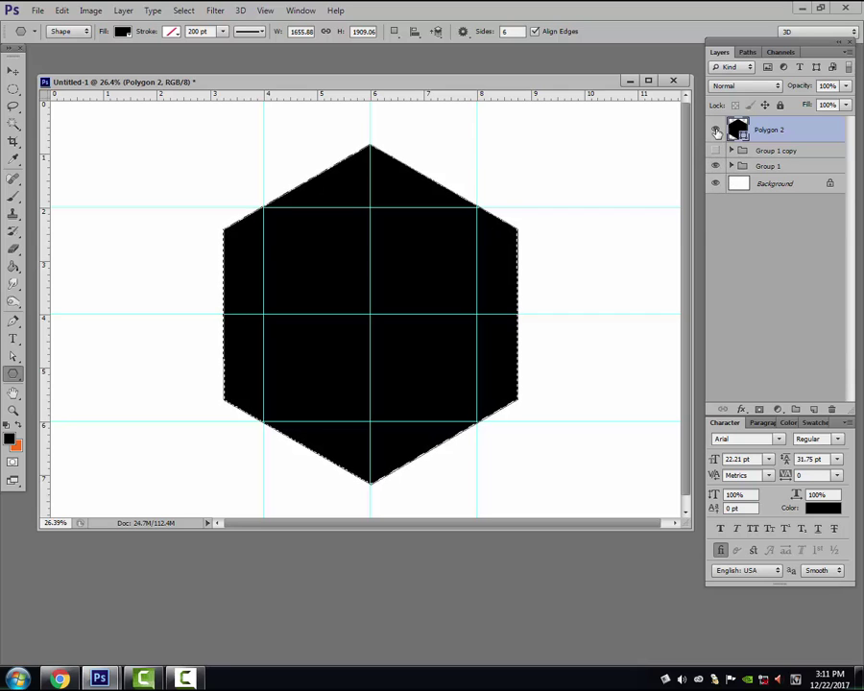
click(715, 130)
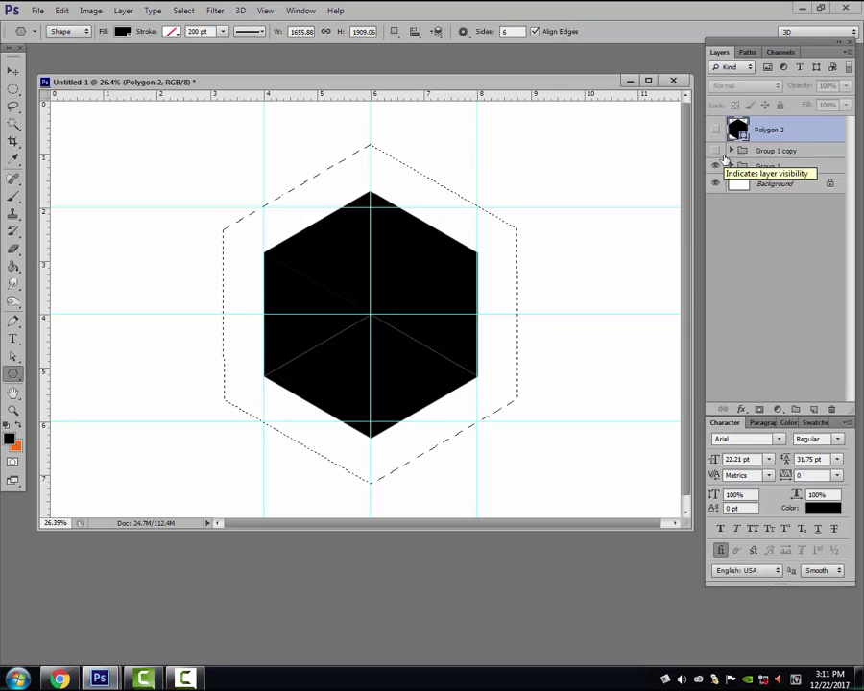
click(716, 151)
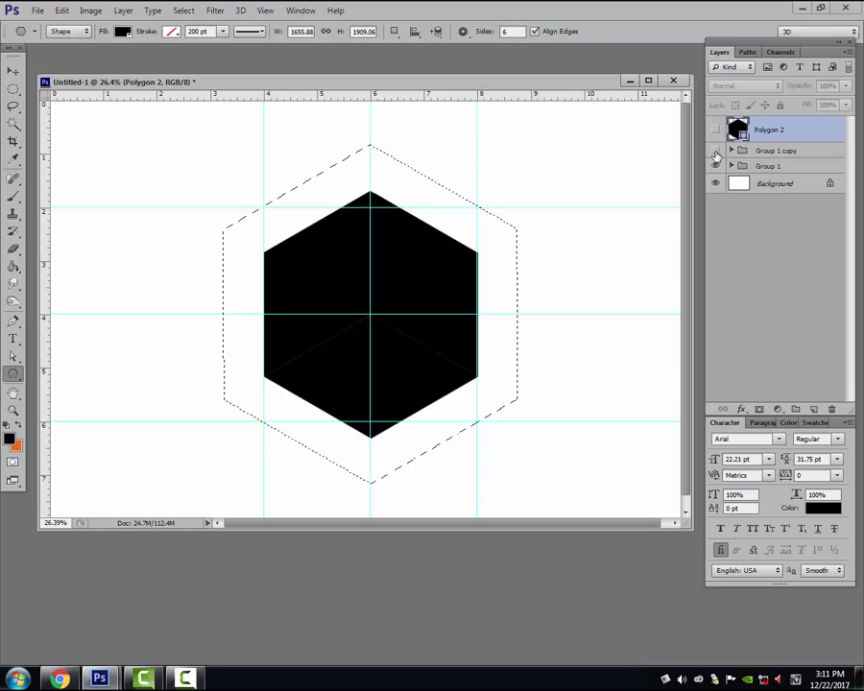
click(716, 156)
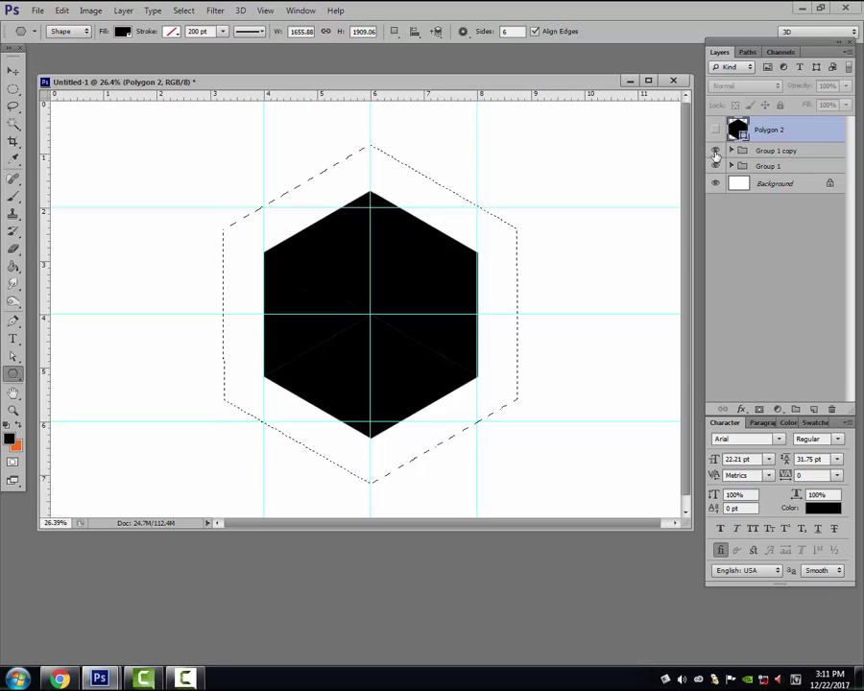
Shrink the hexagonal selection to about 51% around the centre, with the grid shown again
key(alt+s)
key(t)
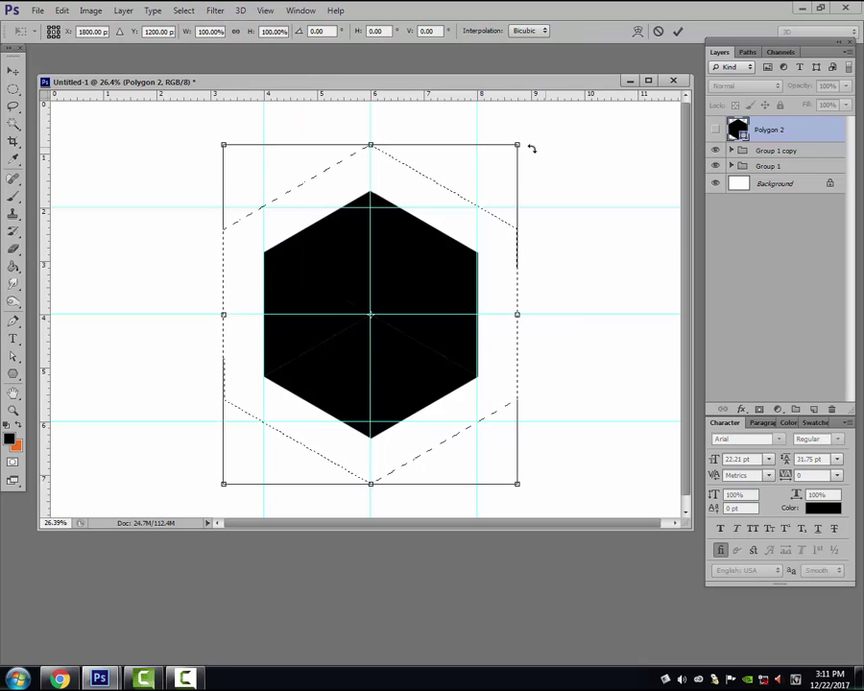
drag(519, 143, 476, 240)
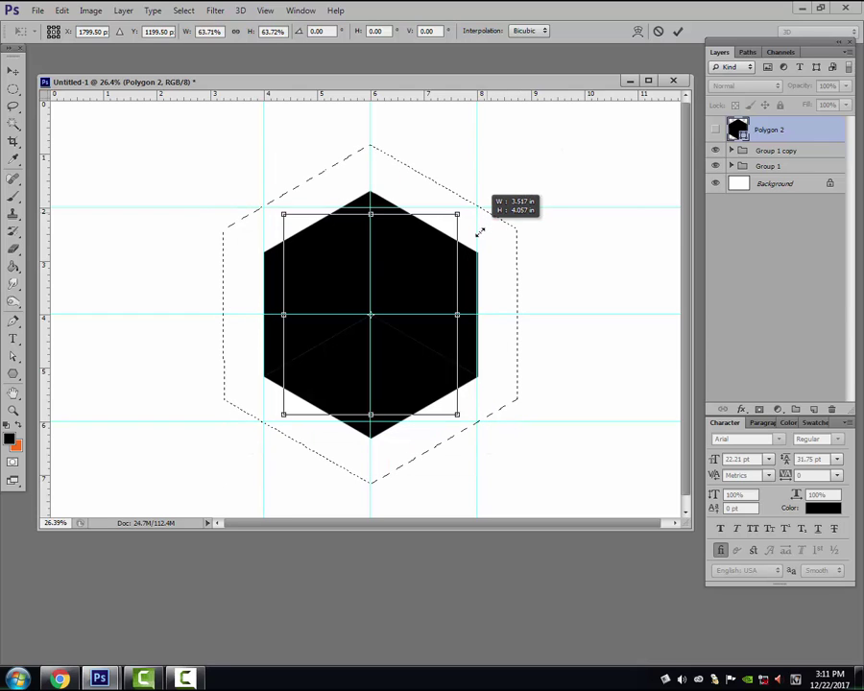
drag(476, 240, 477, 238)
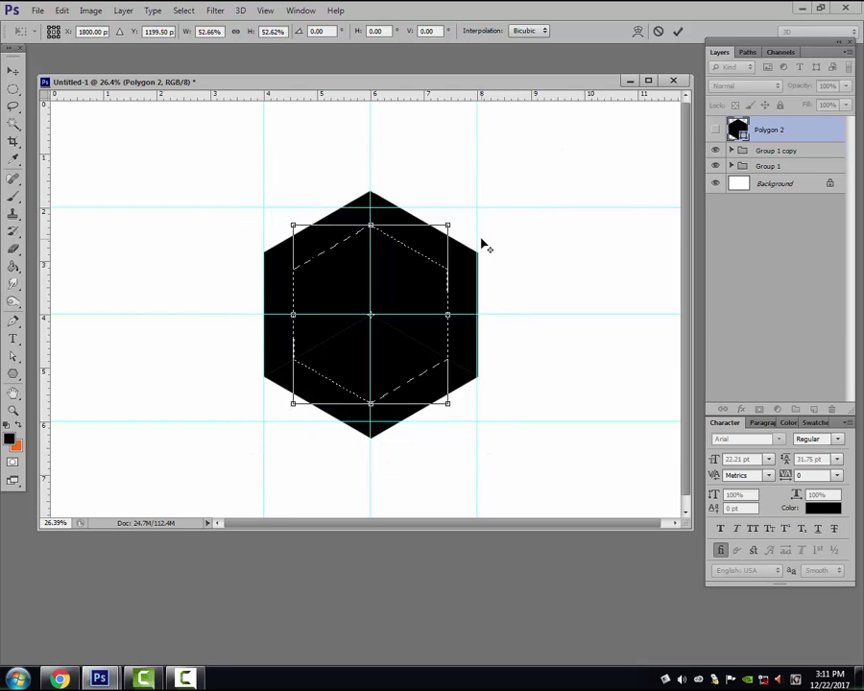
key(ctrl+apostrophe)
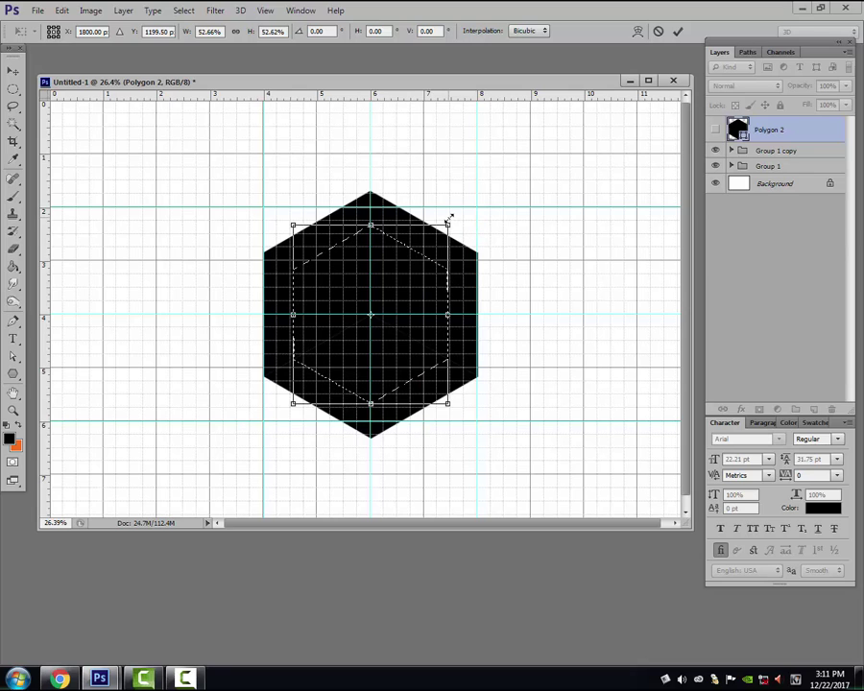
drag(449, 222, 446, 229)
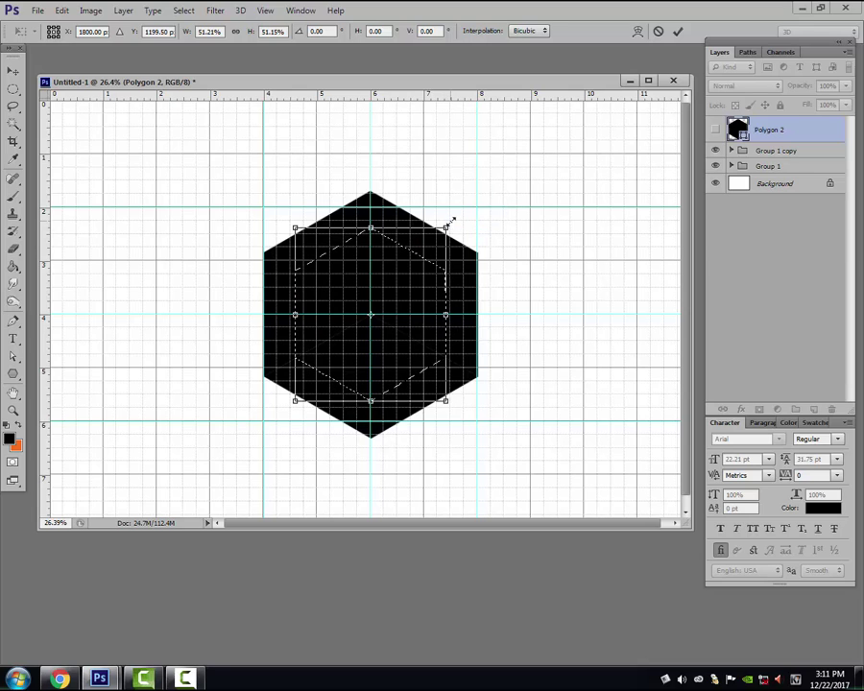
key(Return)
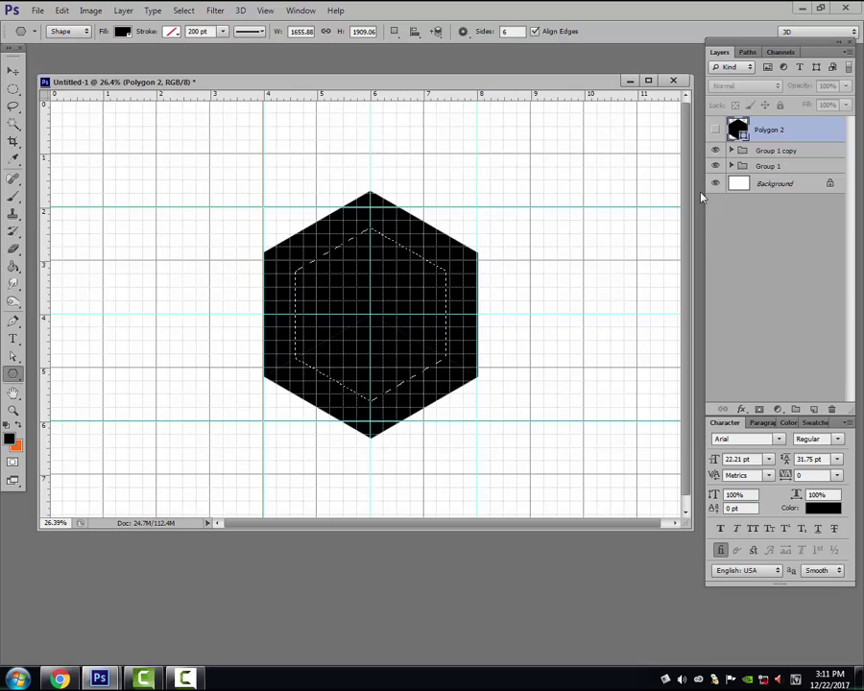
Hide Group 1 and clear the selected centre from the first three triangles in Group 1 copy
click(717, 167)
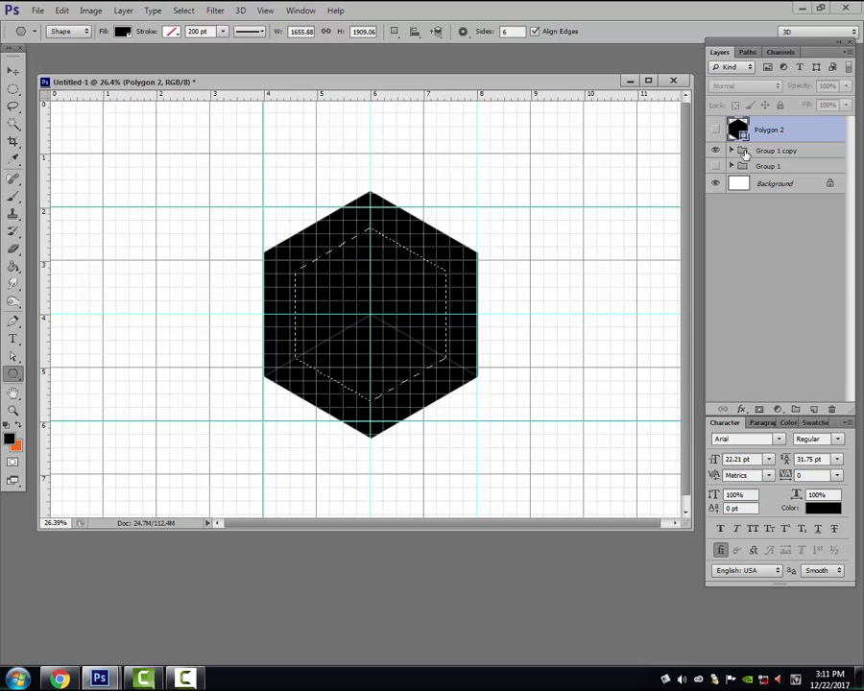
click(759, 152)
click(732, 151)
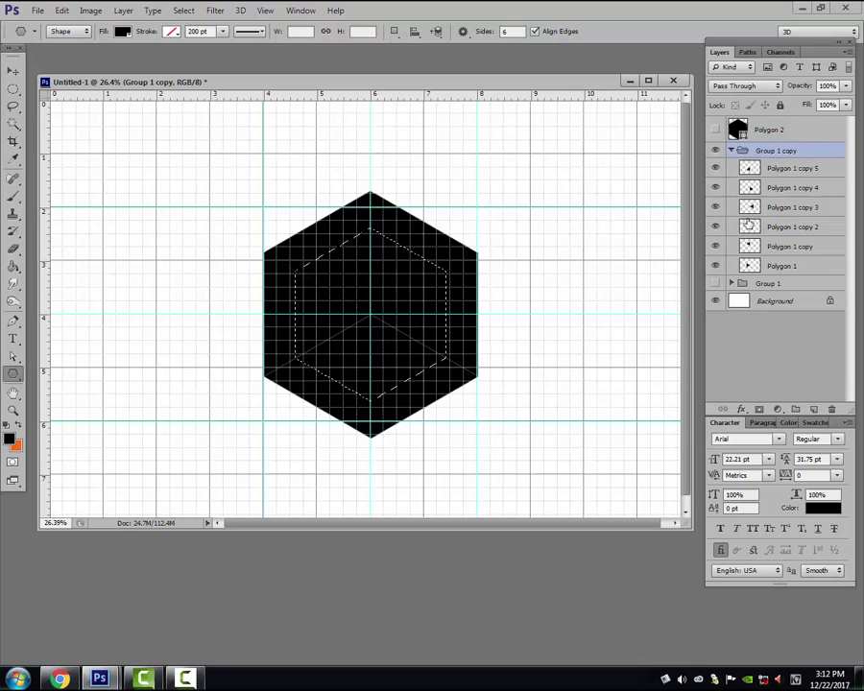
key(Delete)
click(754, 267)
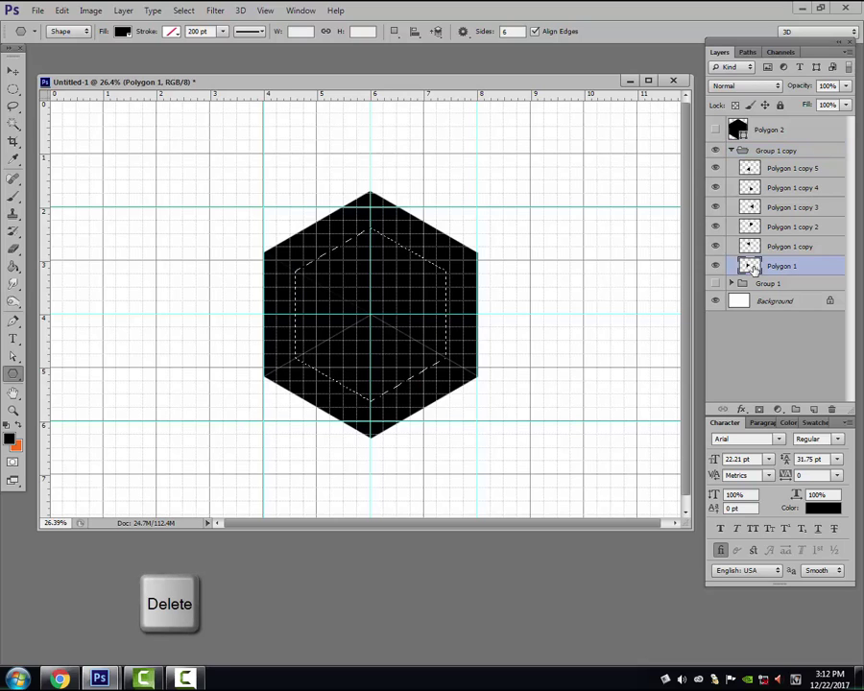
click(758, 246)
key(Delete)
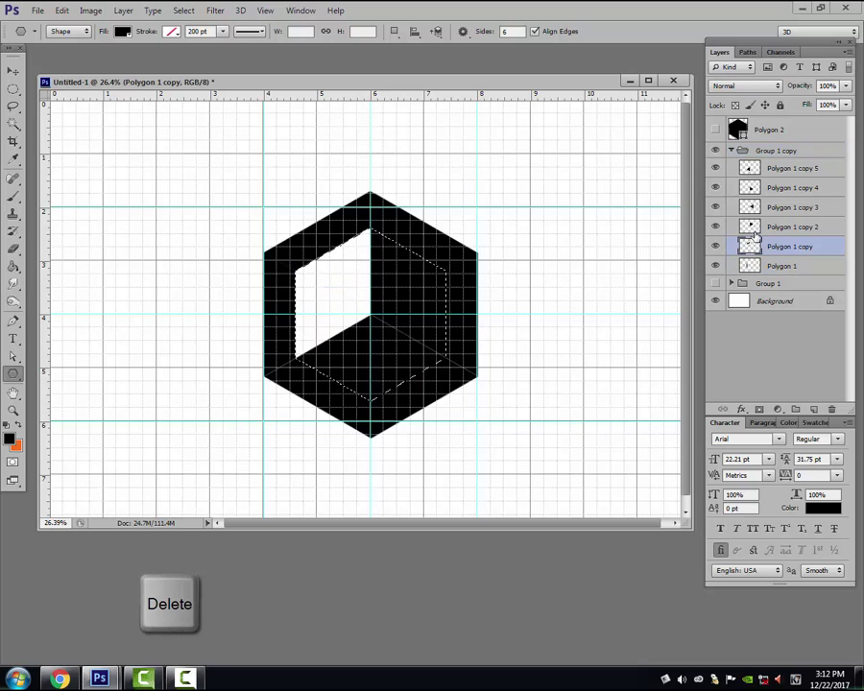
click(755, 227)
key(Delete)
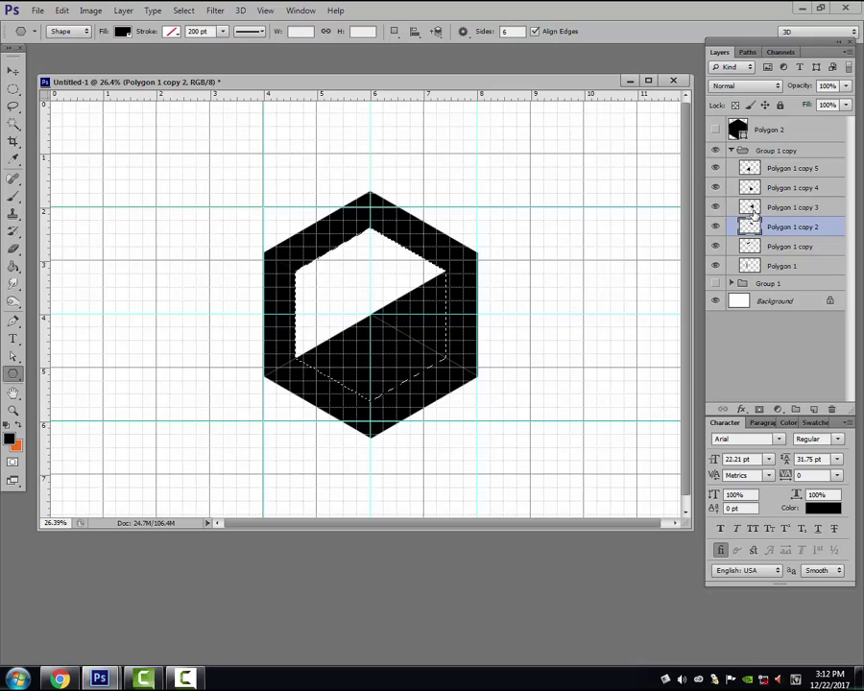
Clear the centre from the remaining three triangles, collapse Group 1 copy, and deselect
click(753, 207)
key(Delete)
click(754, 188)
key(Delete)
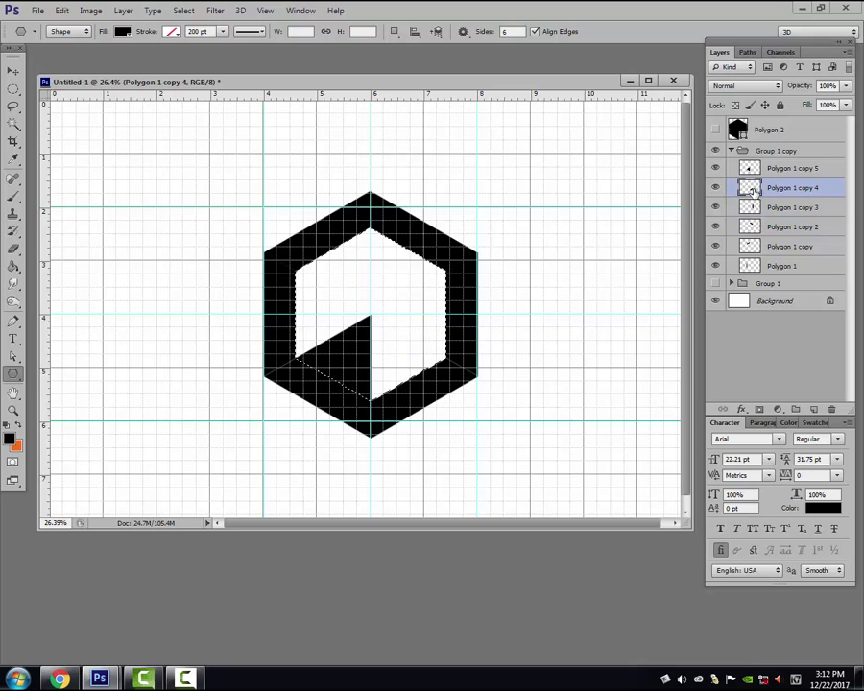
click(750, 170)
key(Delete)
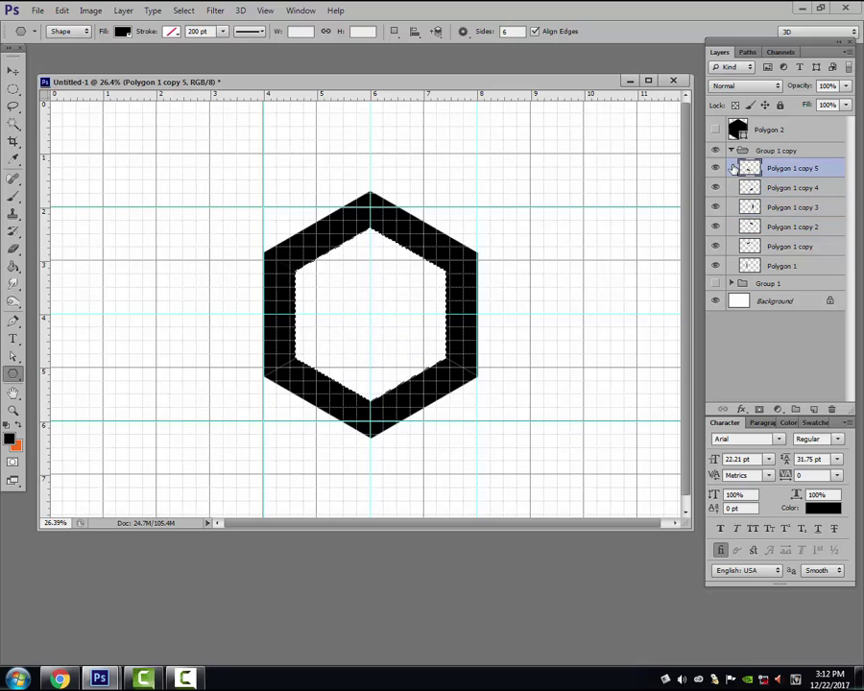
click(733, 152)
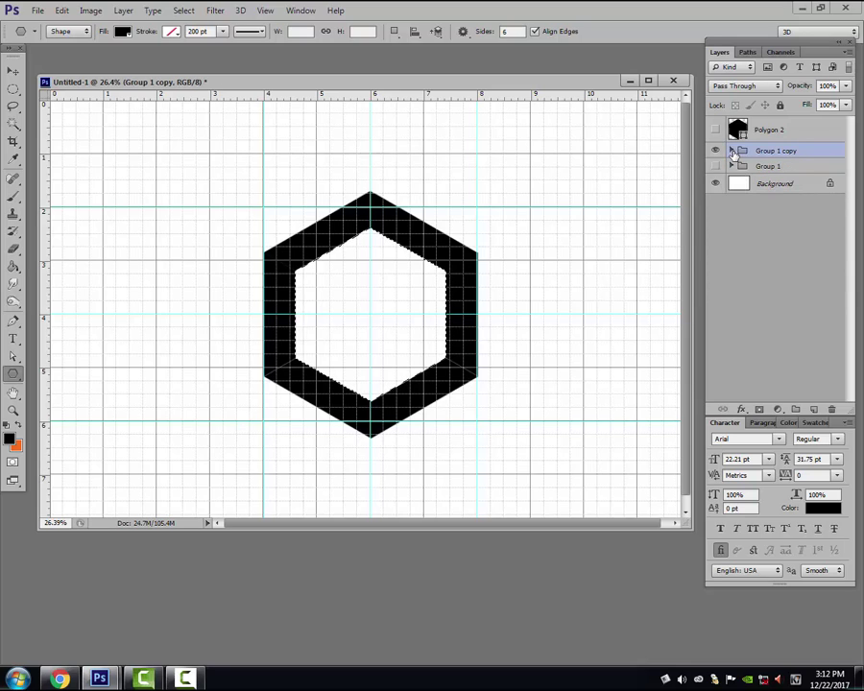
click(733, 166)
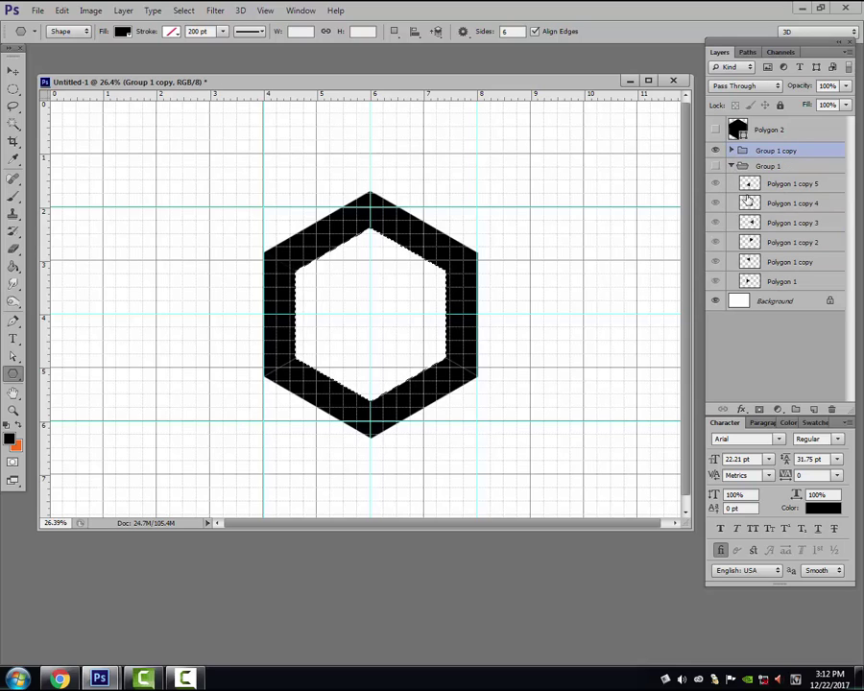
key(ctrl+d)
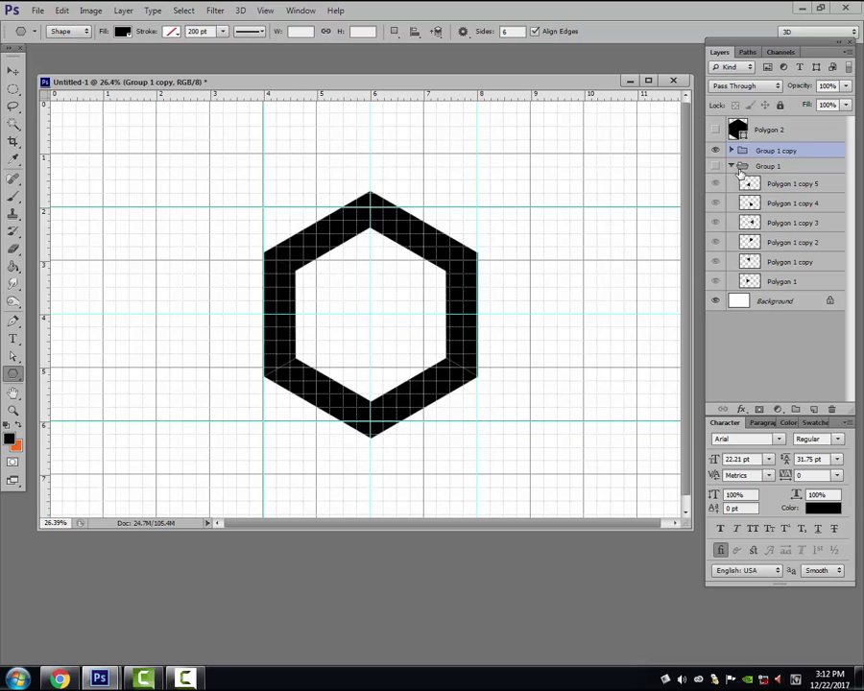
Show Group 1 again and scale it down to about 70% inside the ring
click(745, 169)
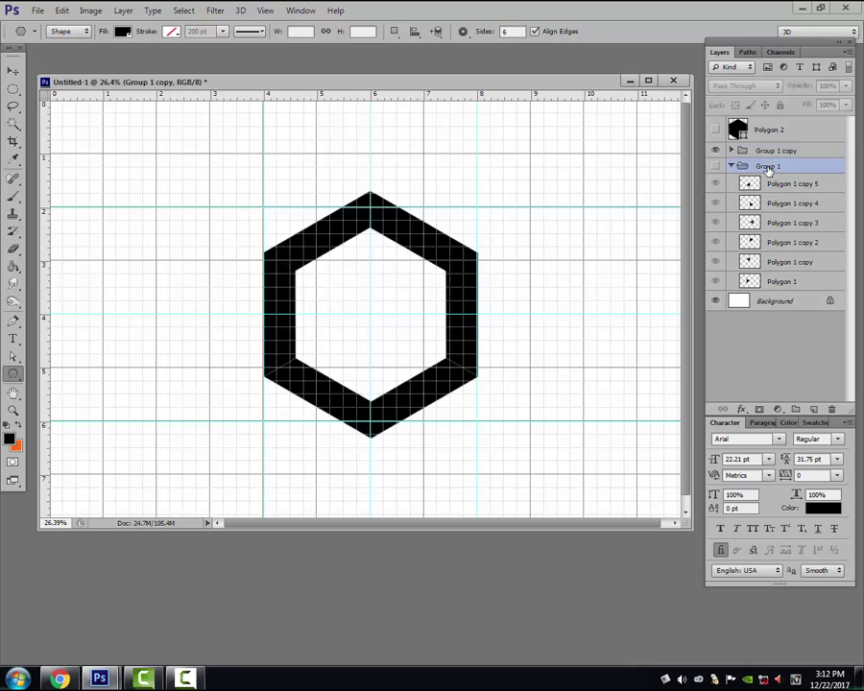
click(715, 167)
key(ctrl+t)
drag(478, 192, 471, 247)
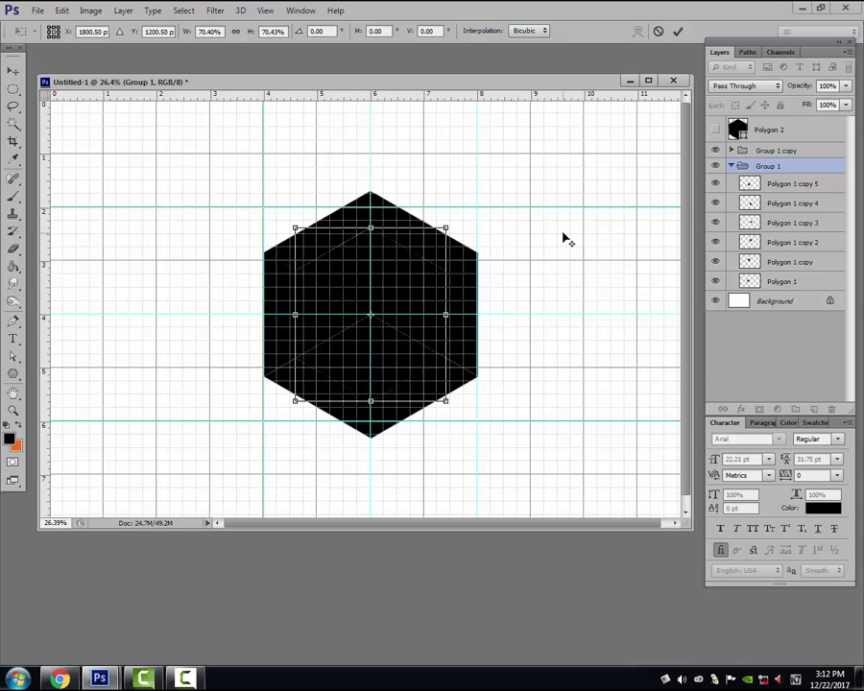
key(Return)
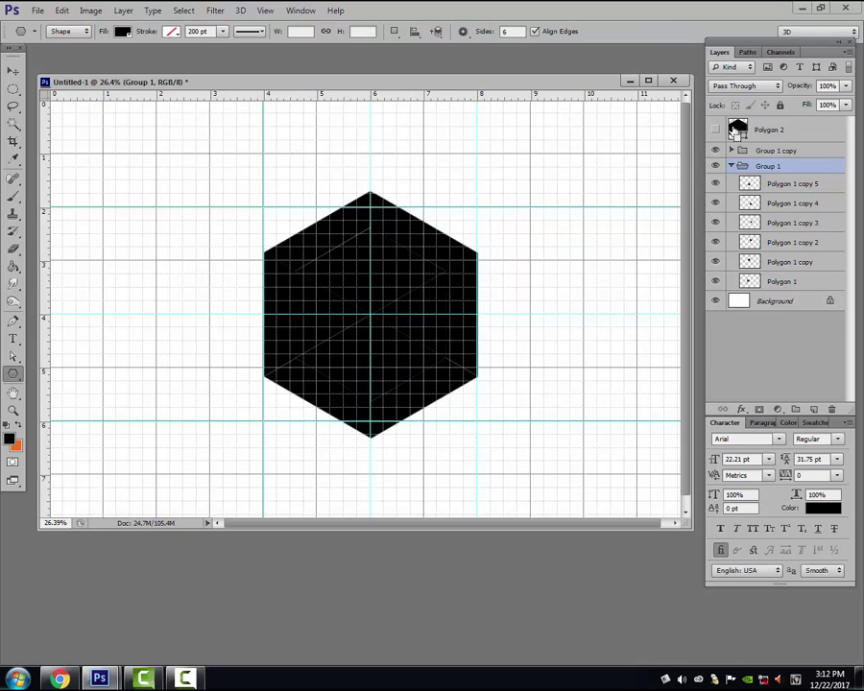
Load Polygon 2 as a selection and shrink it to about 31%
ctrl+click(737, 130)
key(alt+s)
key(t)
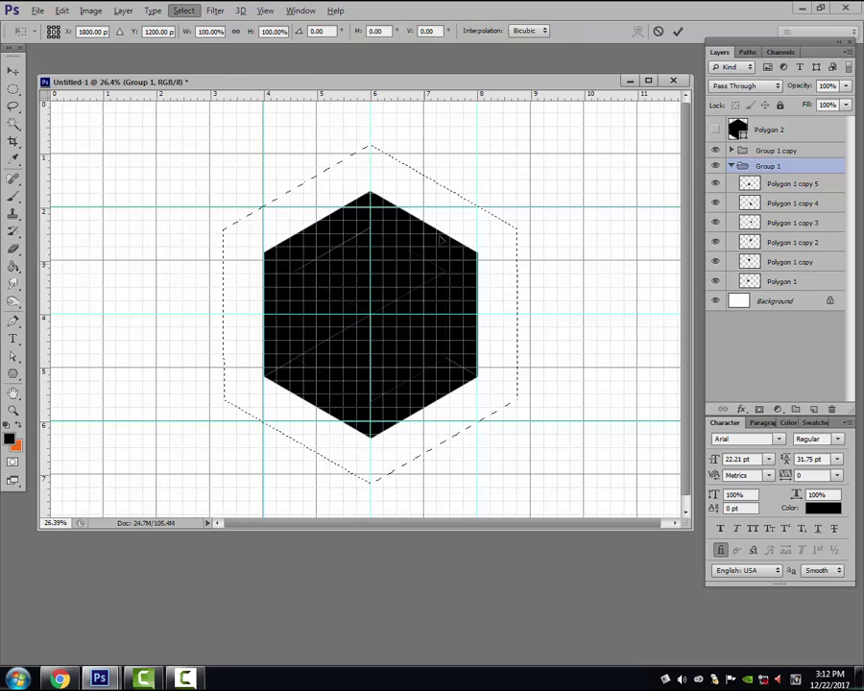
drag(519, 142, 475, 299)
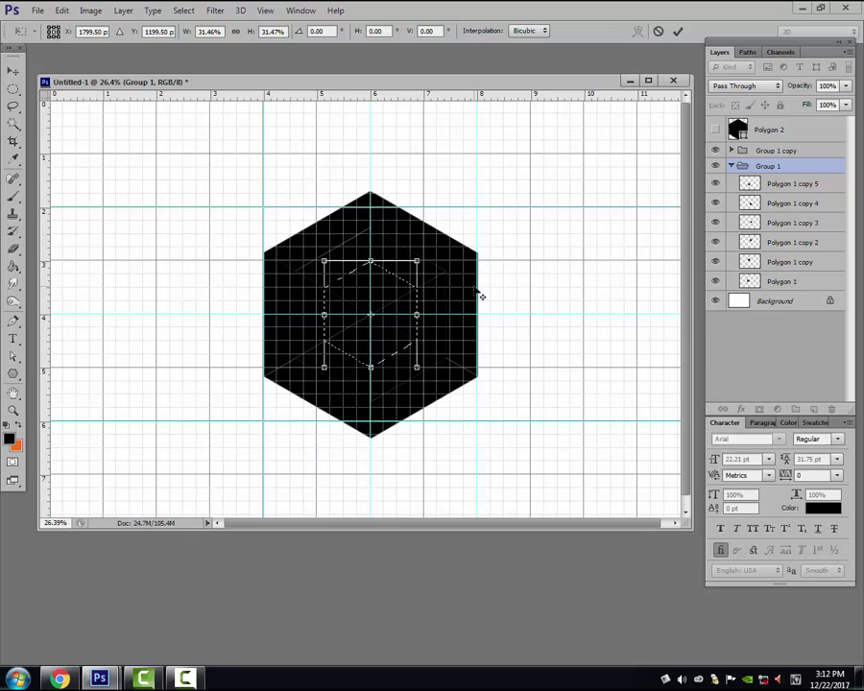
key(Return)
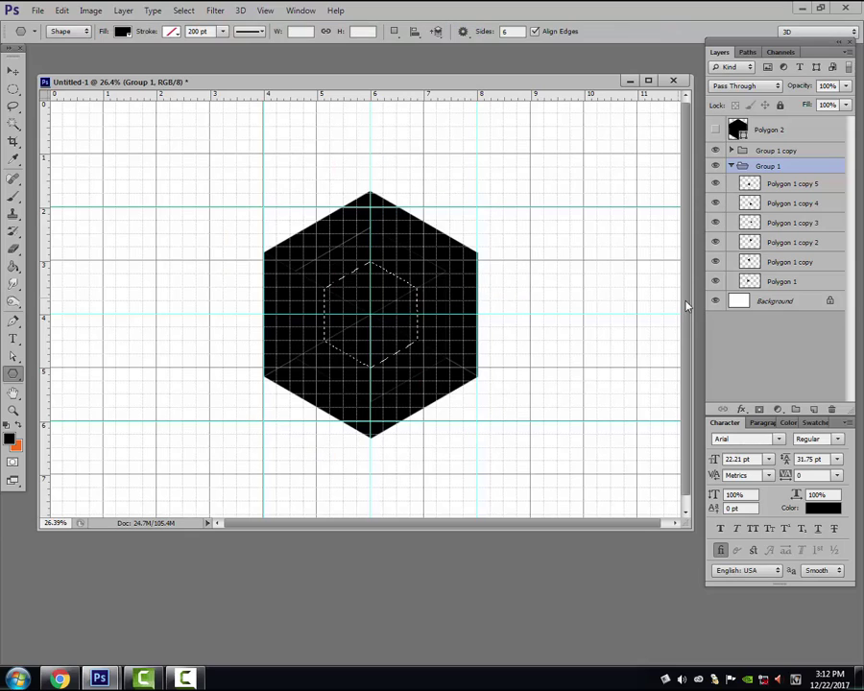
Clear the centre hexagon from all six Polygon 1 layers in Group 1
click(750, 282)
key(Delete)
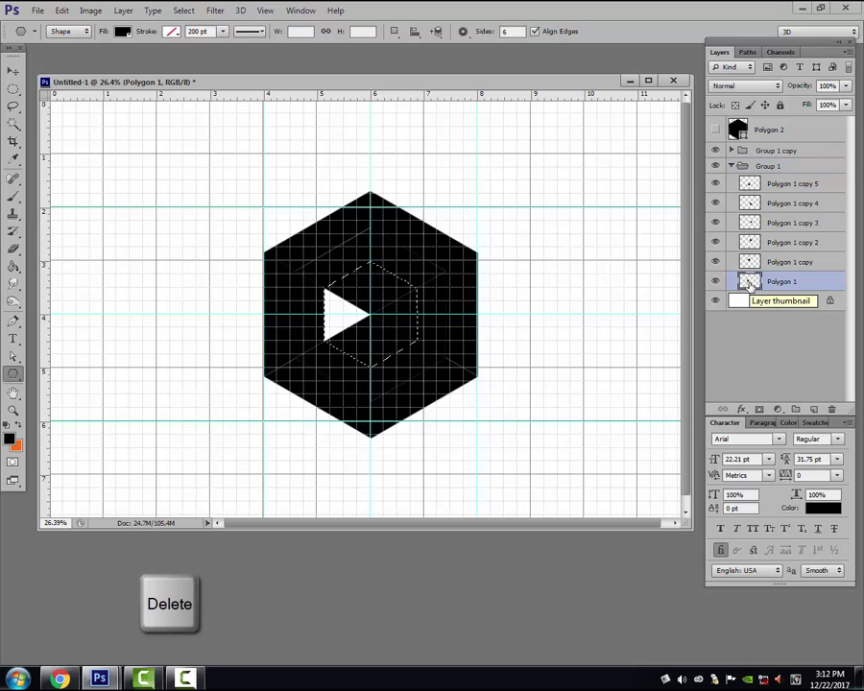
click(750, 262)
key(Delete)
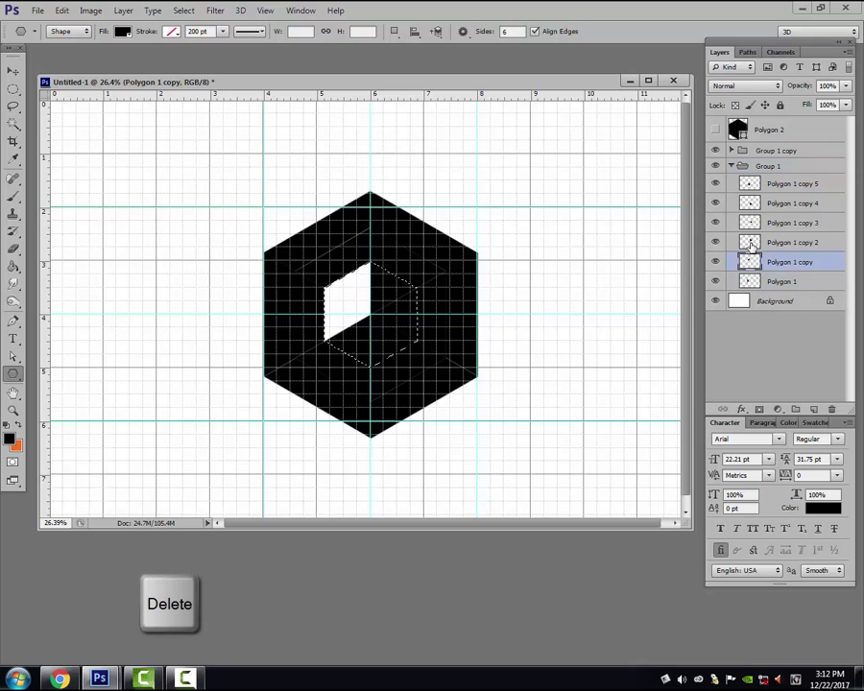
click(750, 242)
key(Delete)
click(750, 223)
key(Delete)
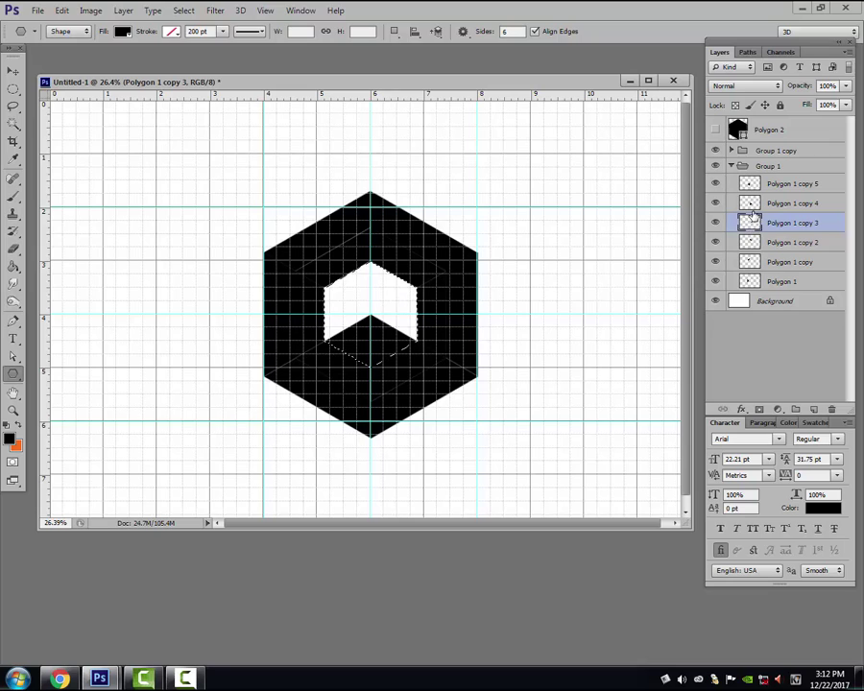
click(750, 202)
key(Delete)
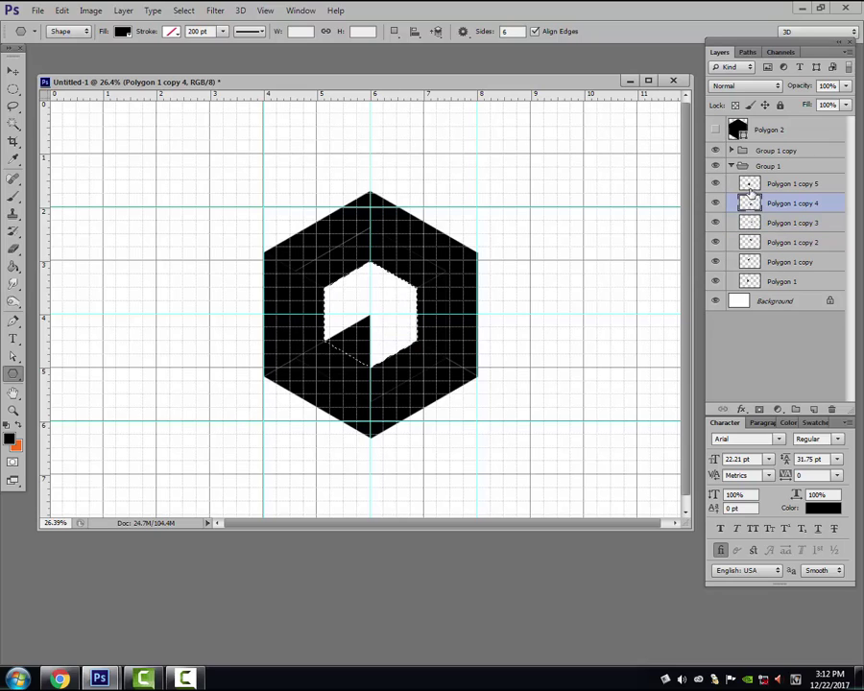
click(750, 183)
key(Delete)
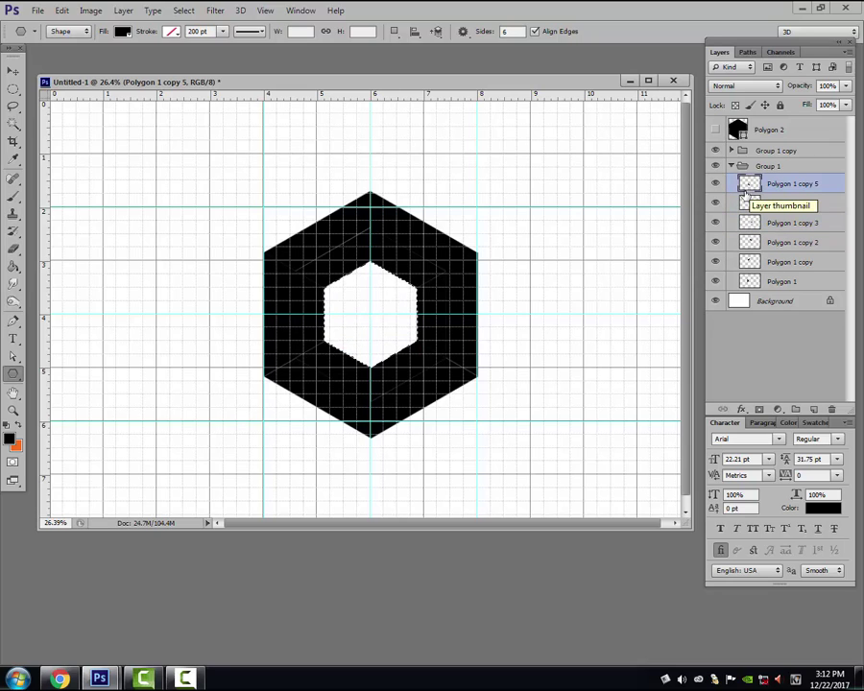
Deselect, then hide the grid and the guides
key(ctrl+d)
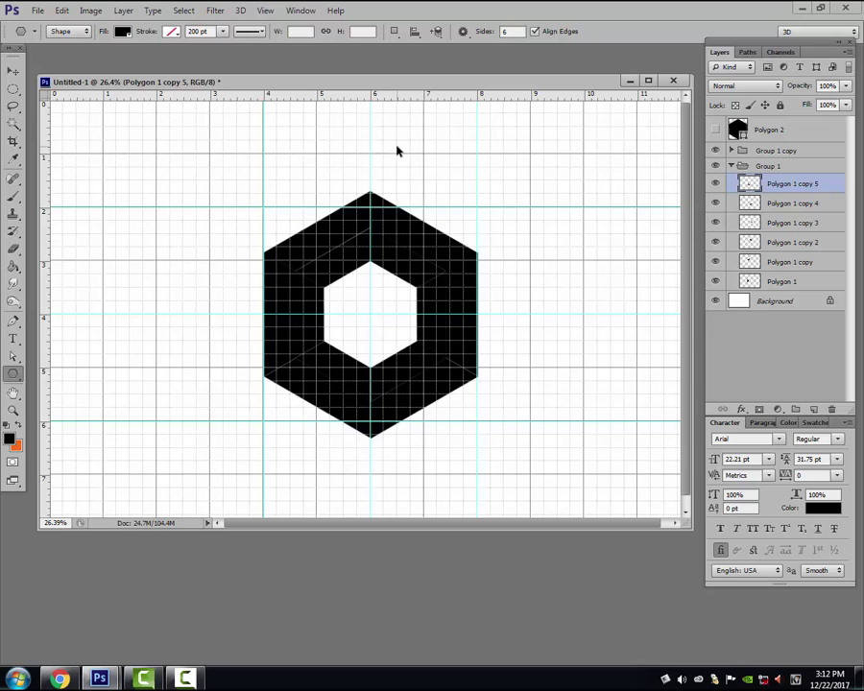
key(ctrl+apostrophe)
key(ctrl+semicolon)
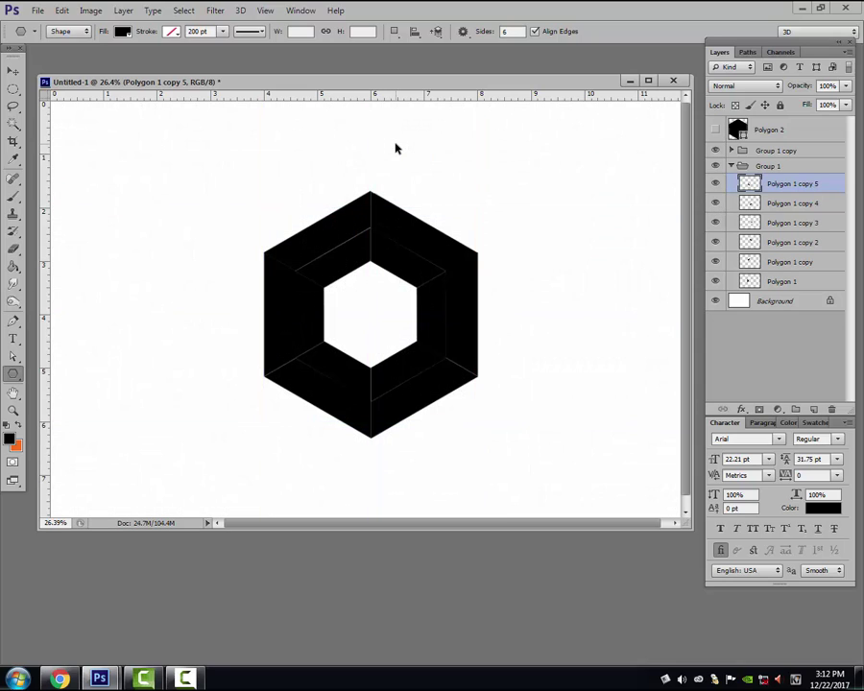
scroll(395, 148, down, 1)
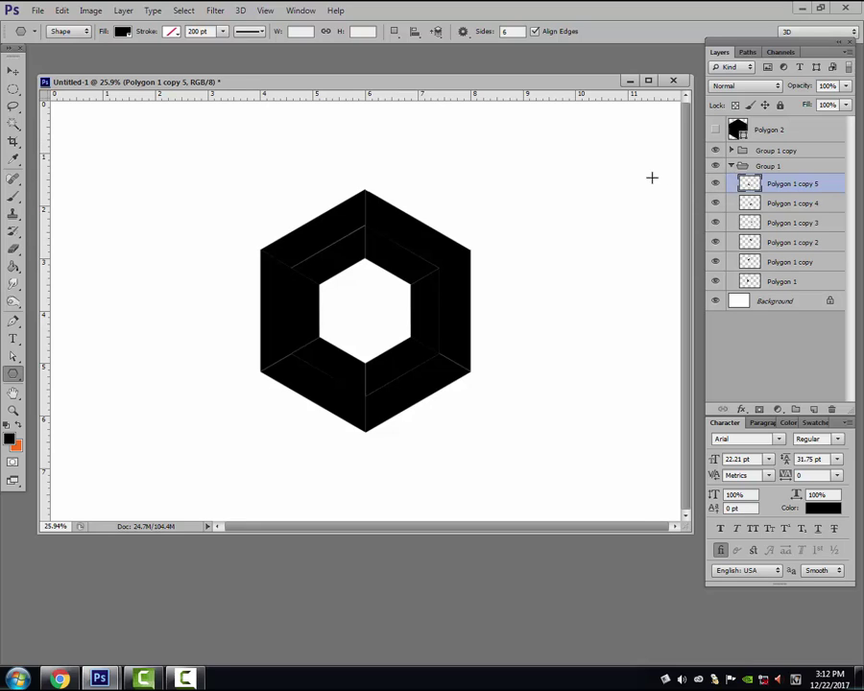
key(m)
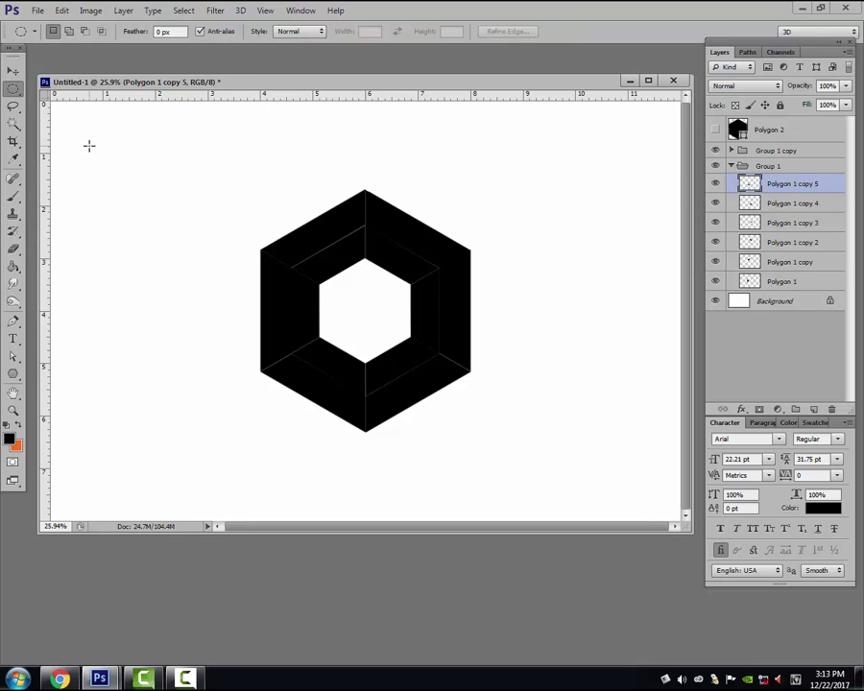
Add a new layer and marquee a tall rectangle at the canvas top-left
click(813, 409)
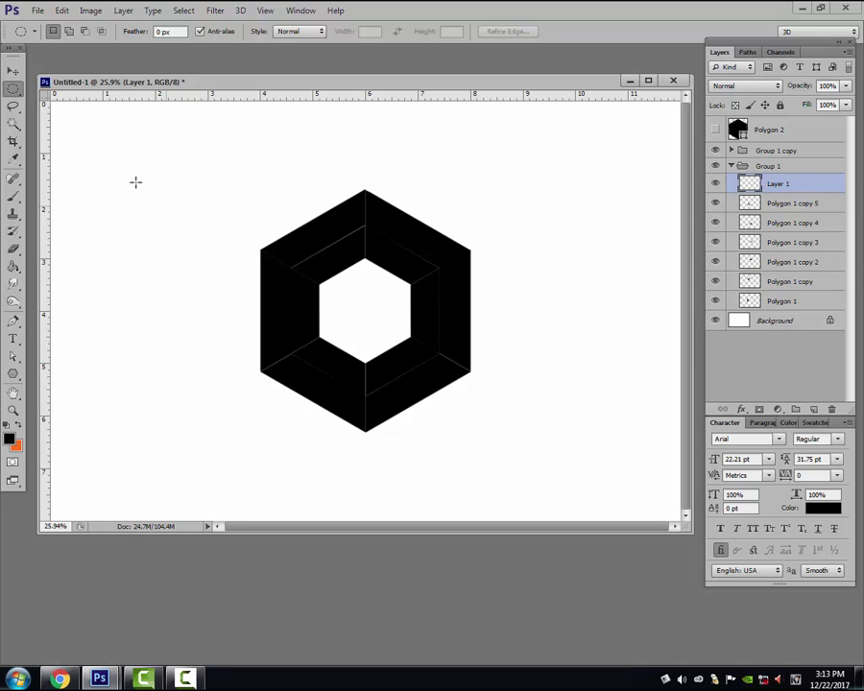
mouse_move(99, 141)
mouse_down()
mouse_move(125, 187)
mouse_move(139, 190)
mouse_up()
key(ctrl+d)
key(shift+m)
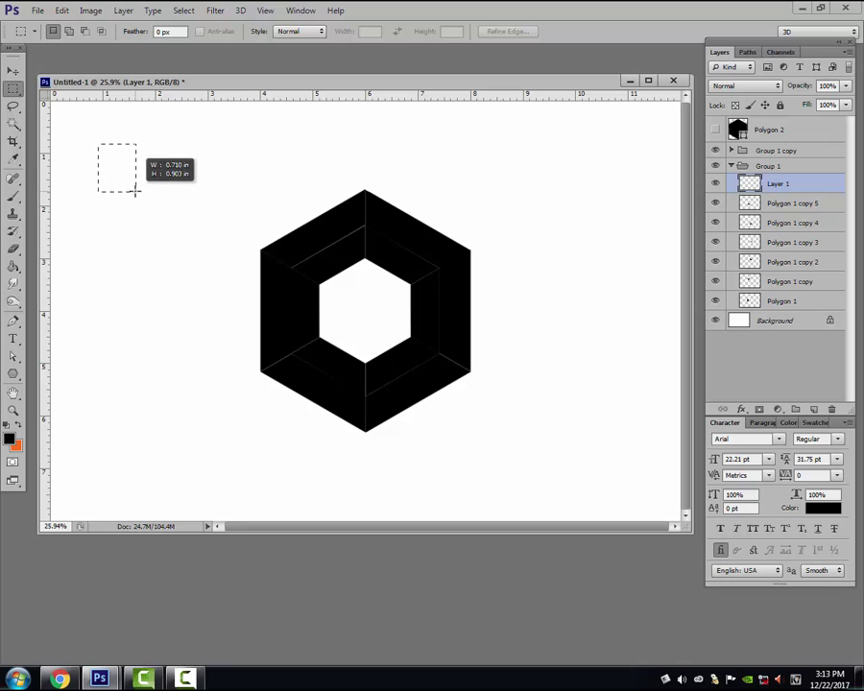
drag(113, 167, 134, 192)
click(98, 145)
drag(98, 145, 137, 198)
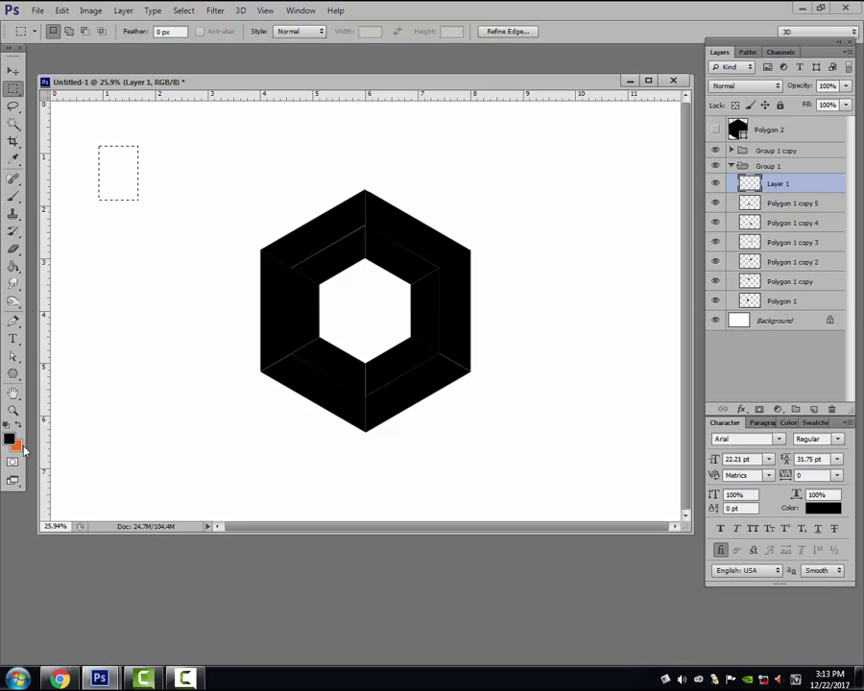
Set the background colour to orange C0 M70 Y100 K0 and fill the rectangle
click(17, 446)
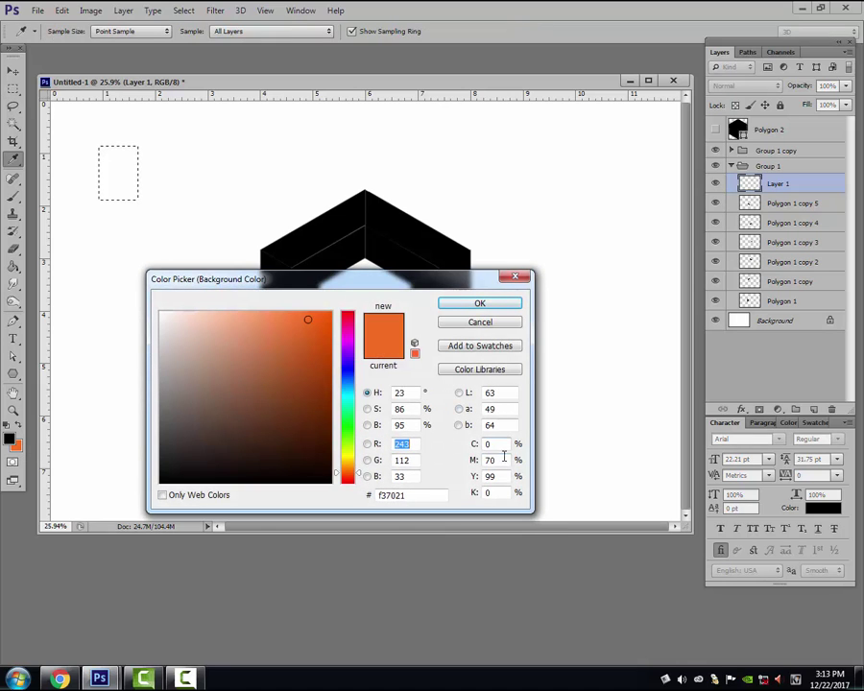
key(Tab)
key(Tab)
key(Tab)
text(100)
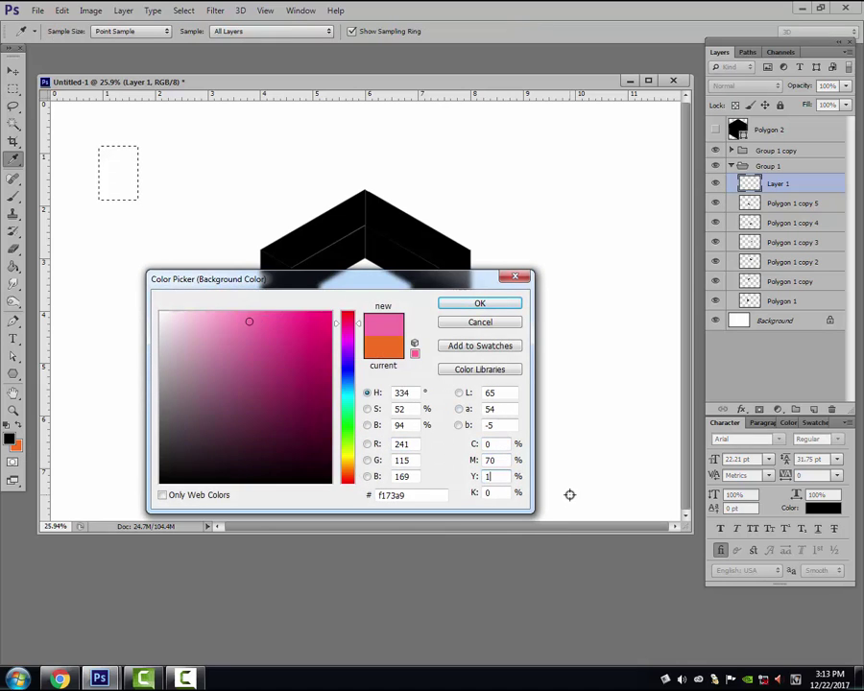
click(479, 305)
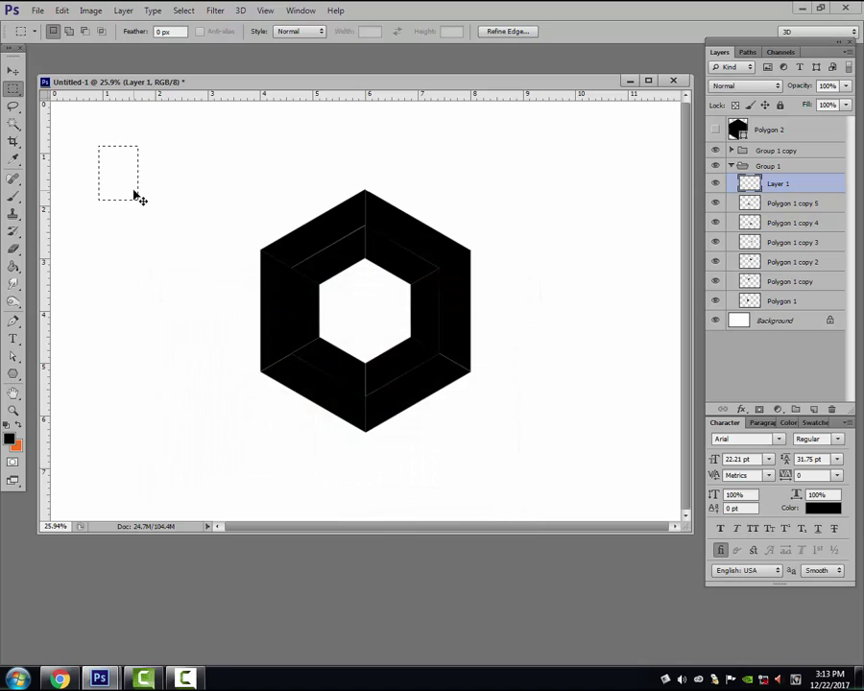
key(ctrl+BackSpace)
Fill a lower block with darker orange (K20), then marquee a second rectangle beside it
key(ctrl+t)
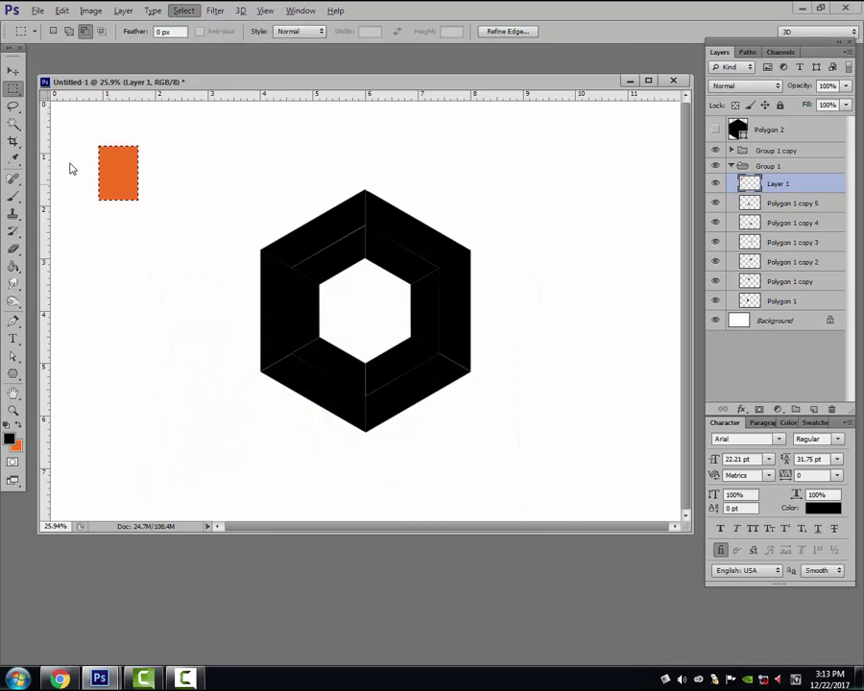
drag(121, 150, 91, 231)
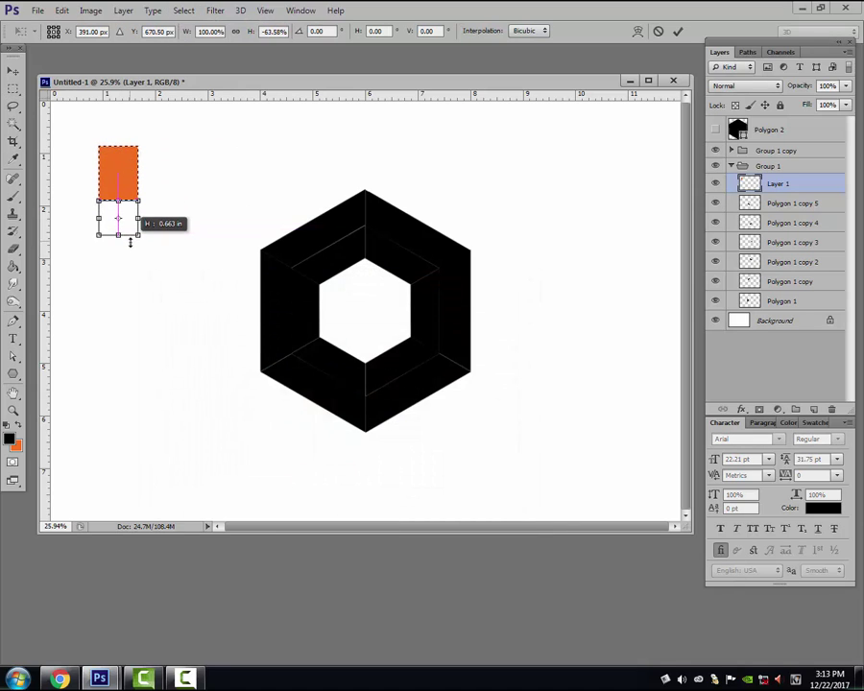
key(Return)
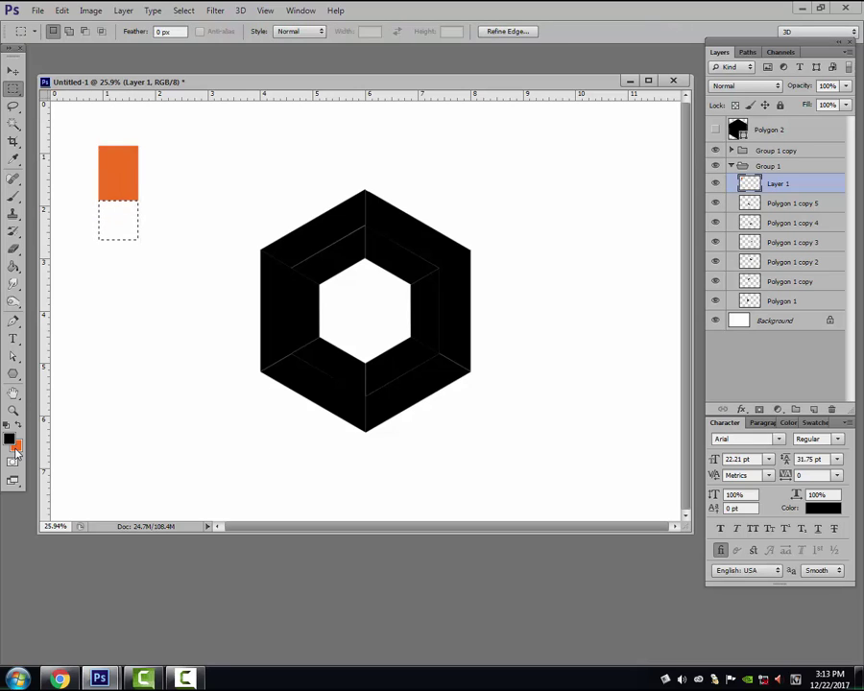
click(16, 446)
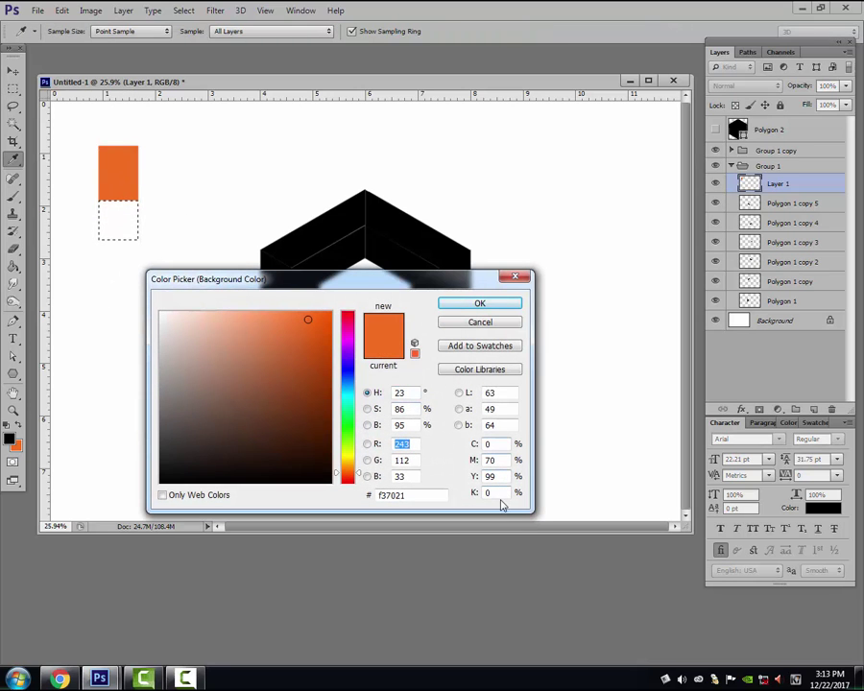
click(490, 492)
text(20)
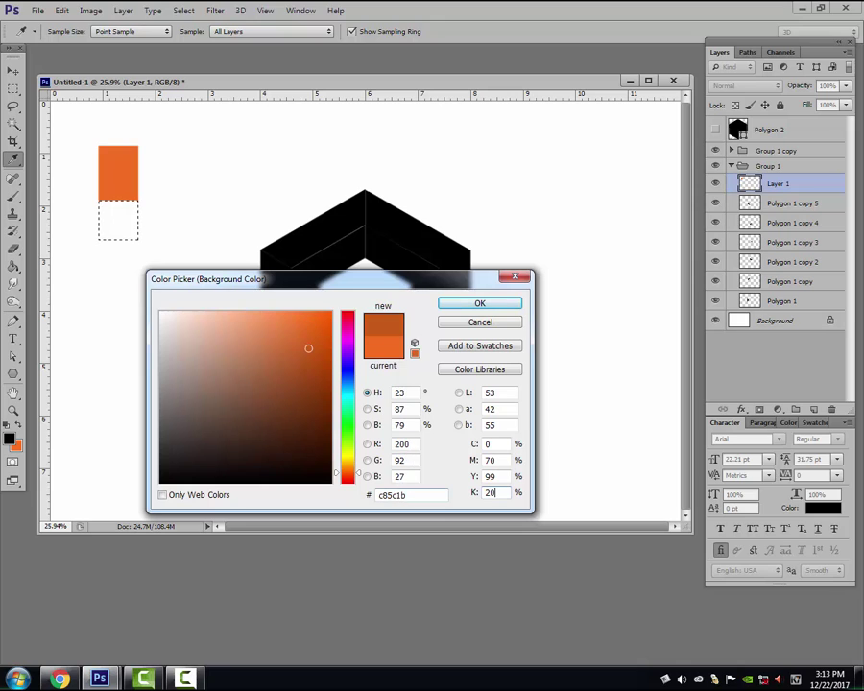
click(495, 310)
key(ctrl+BackSpace)
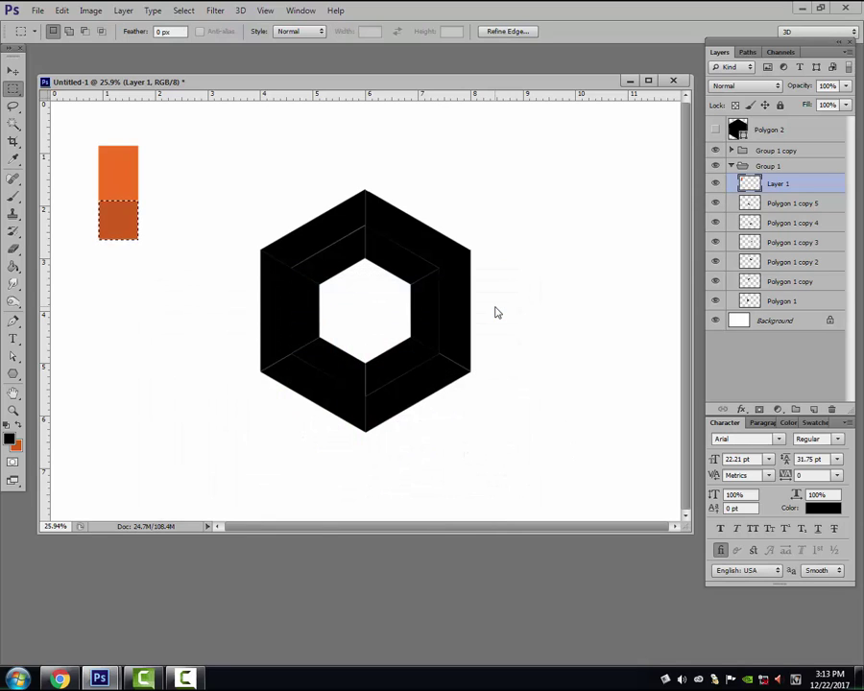
key(ctrl+d)
drag(148, 146, 180, 202)
Fill the second rectangle with near-black K100
click(16, 444)
drag(264, 453, 130, 510)
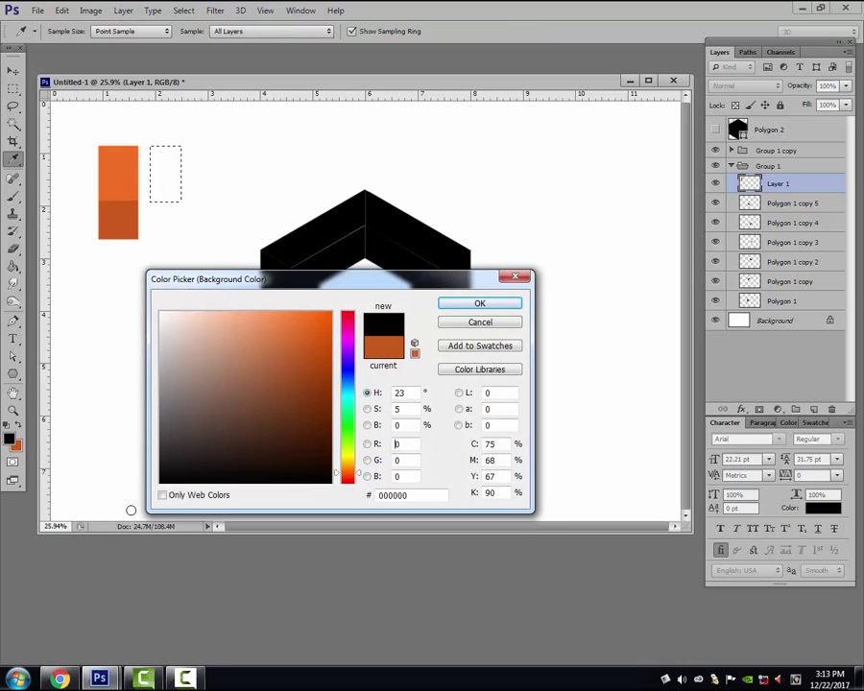
double_click(489, 444)
text(0)
key(Tab)
text(0)
key(Tab)
text(0)
key(Tab)
text(100)
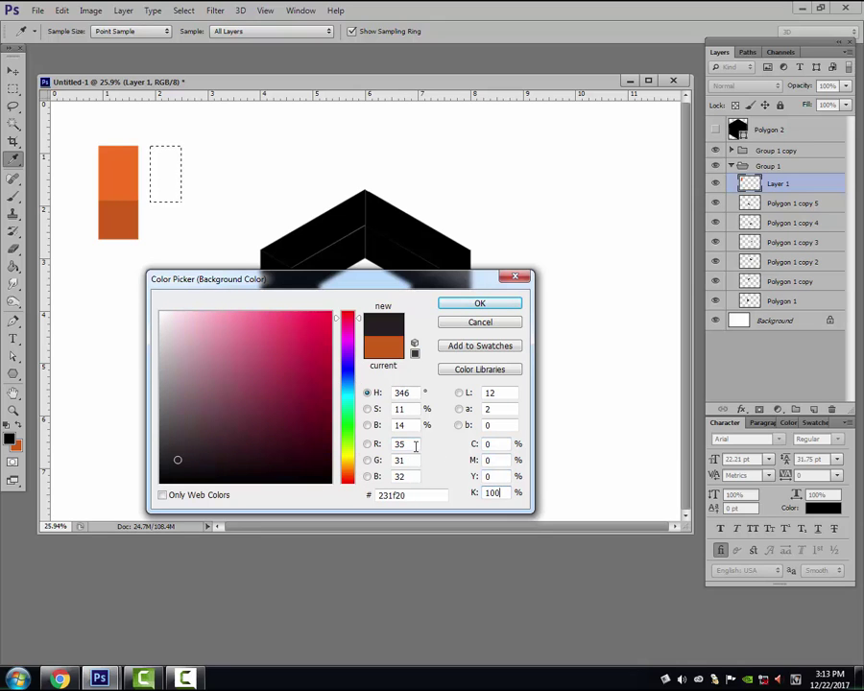
click(497, 303)
key(m)
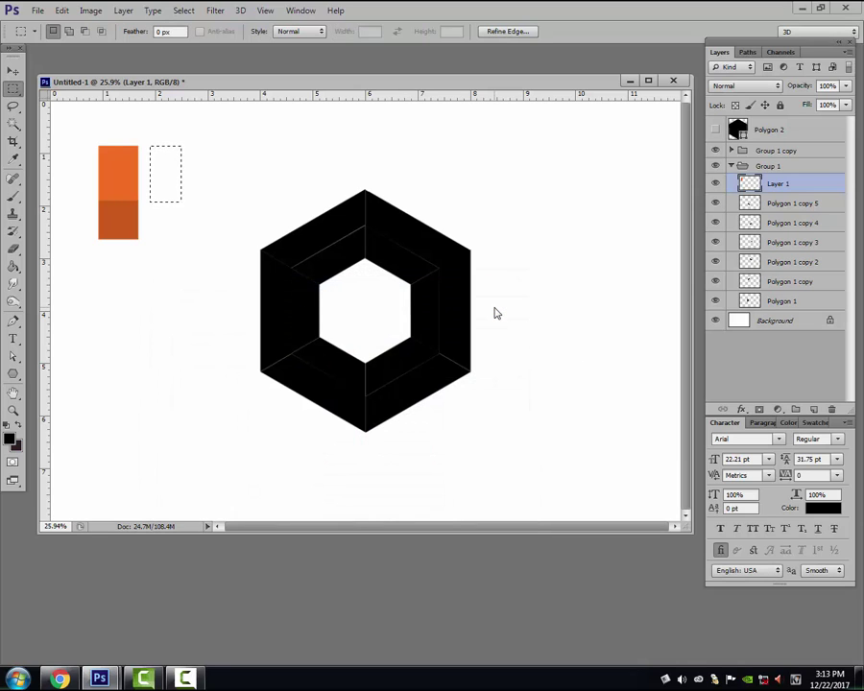
key(ctrl+BackSpace)
Move the selection below it, fill with dark grey K90, and deselect
key(alt+s)
click(217, 209)
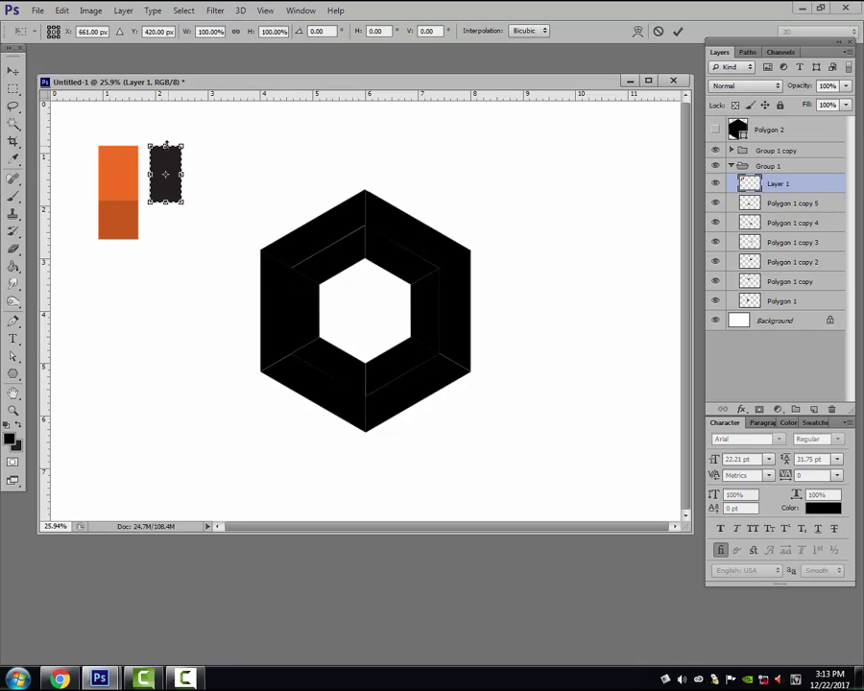
mouse_move(166, 147)
mouse_down()
mouse_move(177, 234)
mouse_move(166, 236)
mouse_up()
key(Return)
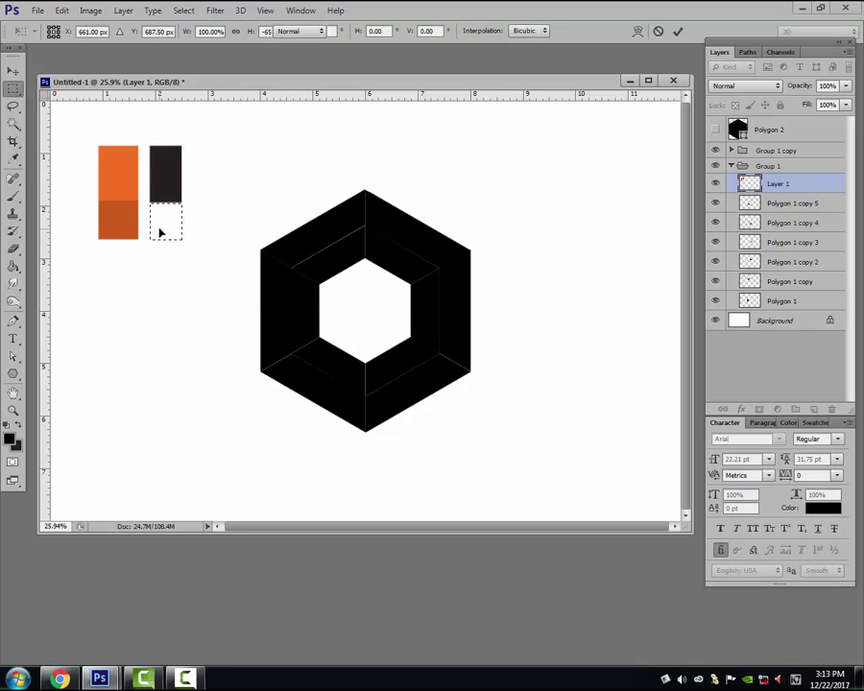
click(17, 448)
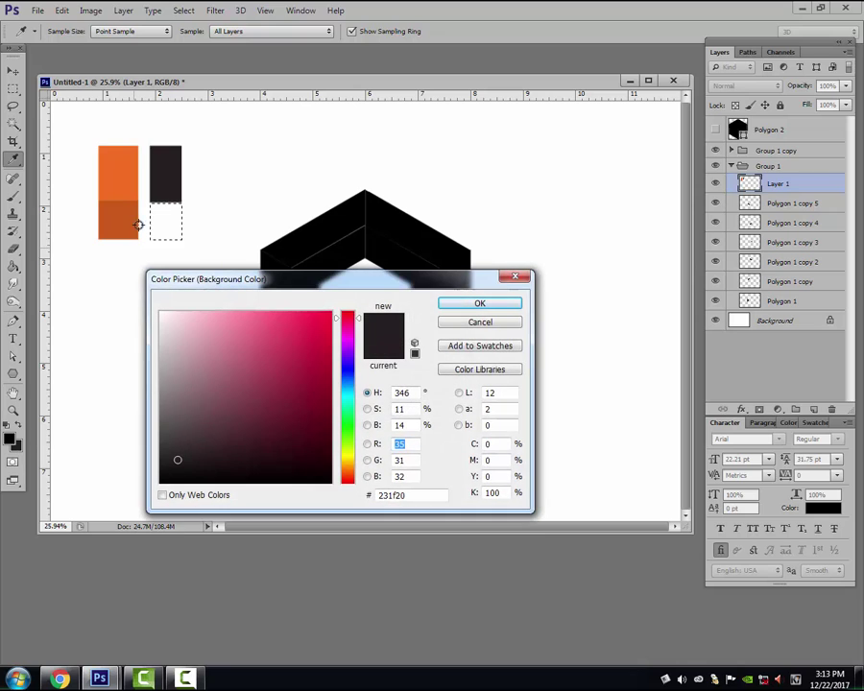
double_click(504, 495)
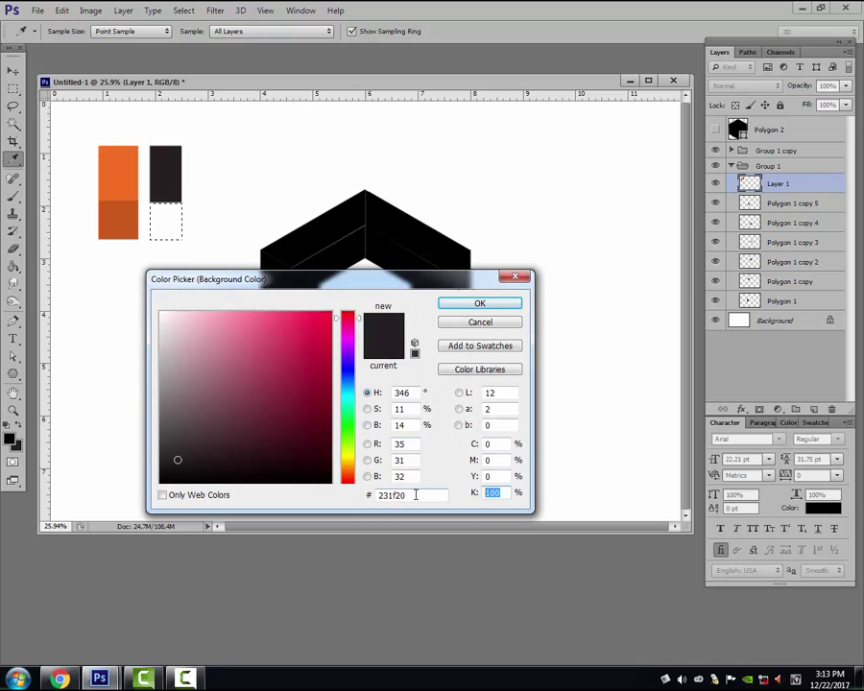
text(90)
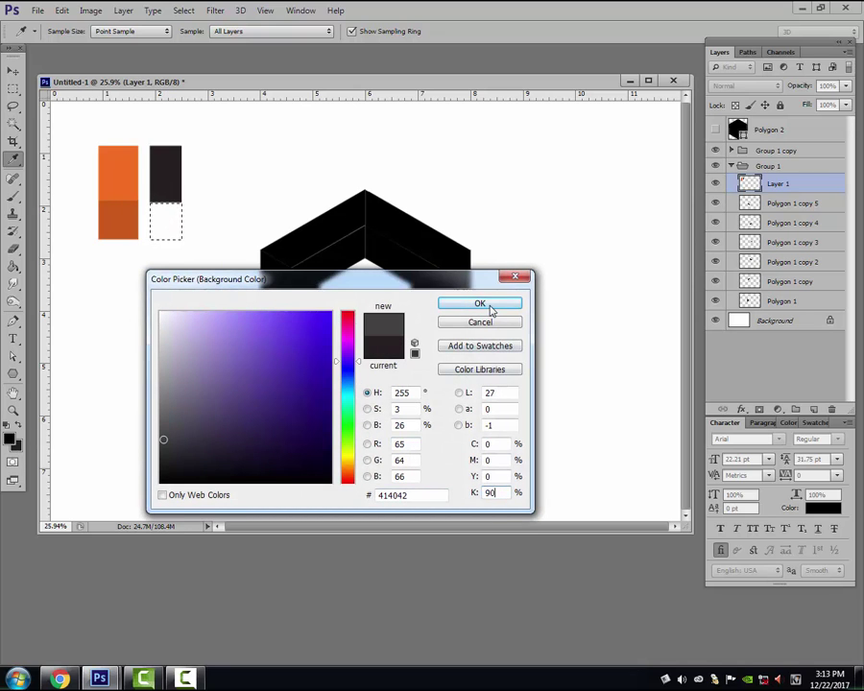
click(489, 304)
key(alt+BackSpace)
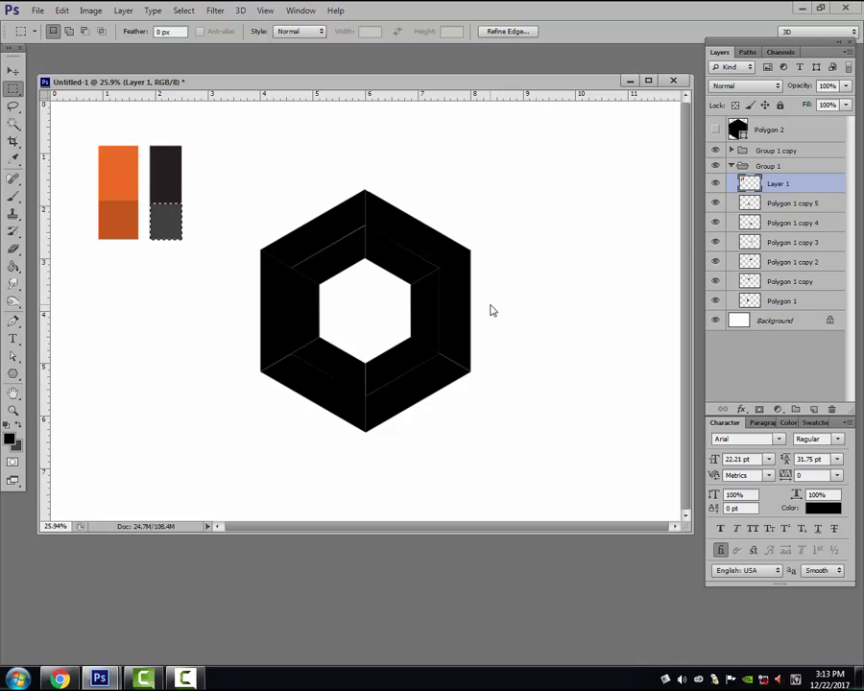
key(ctrl+d)
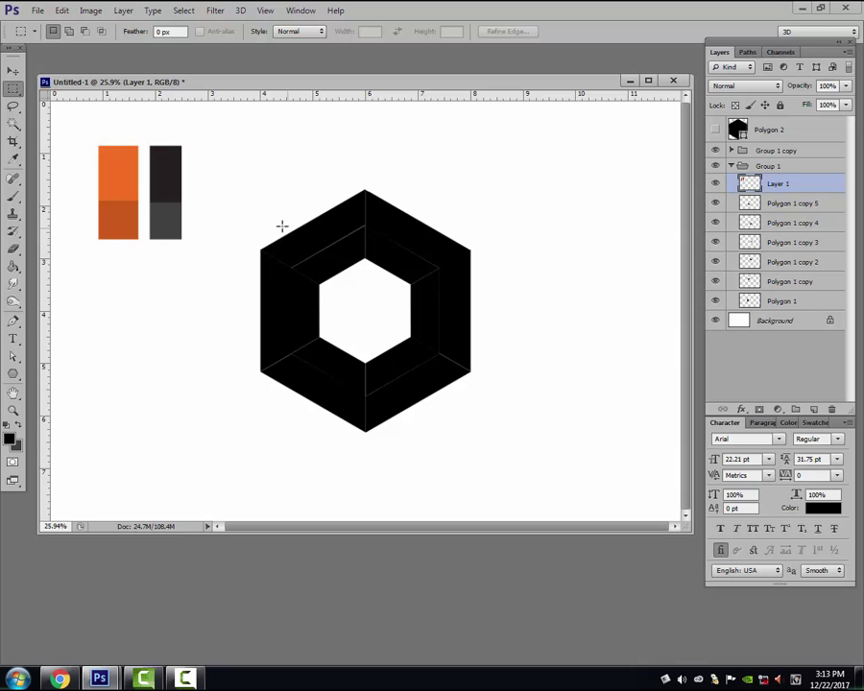
Sample the bright orange swatch and fill the hexagon's top-right outer face on Polygon 1 copy 2
key(v)
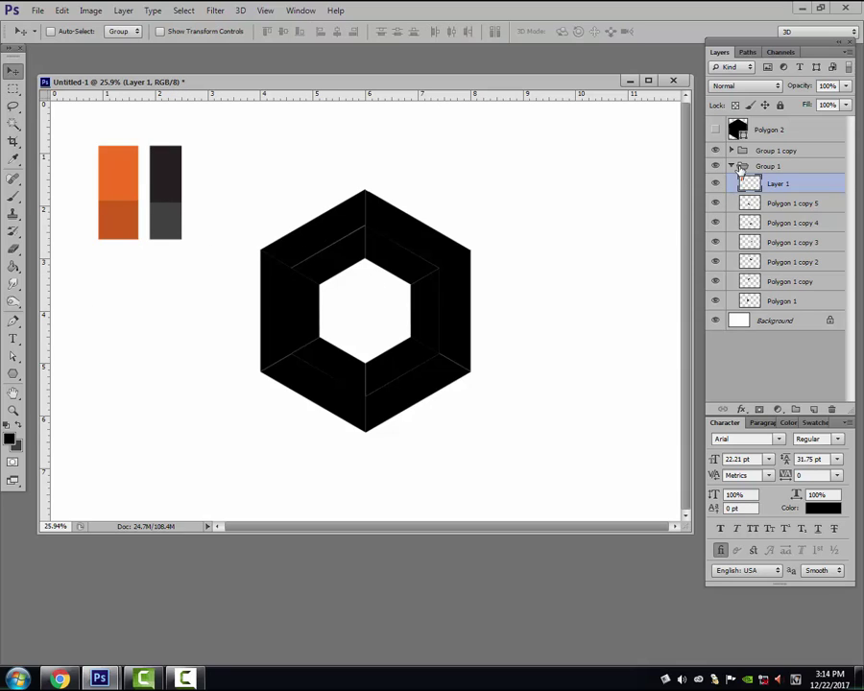
click(732, 166)
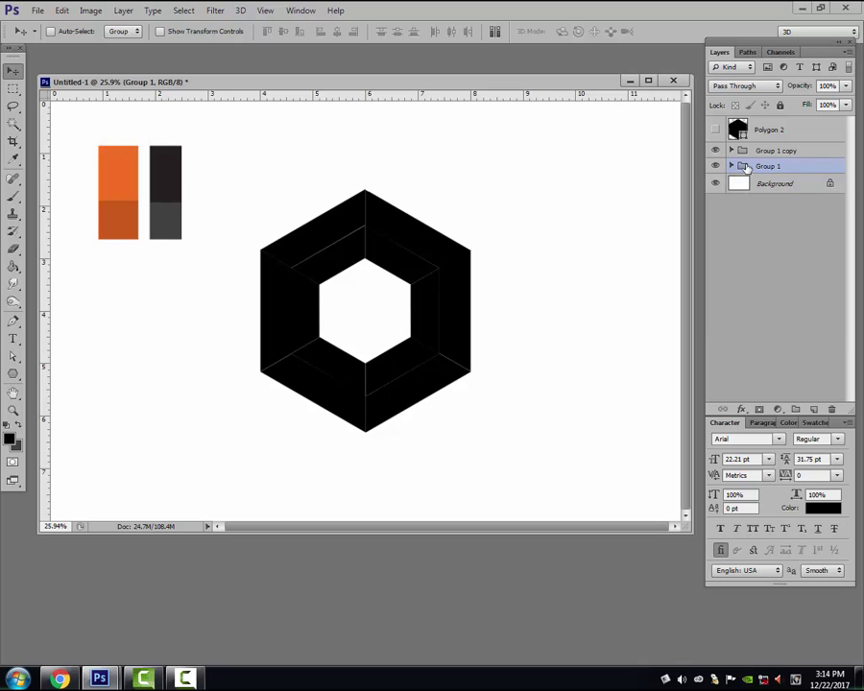
click(732, 151)
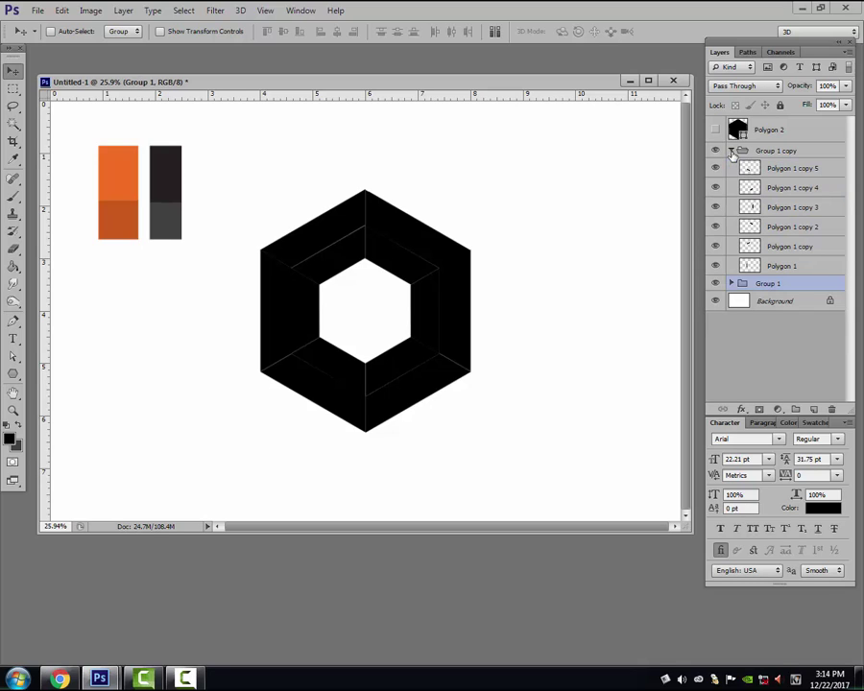
right_click(437, 246)
click(468, 262)
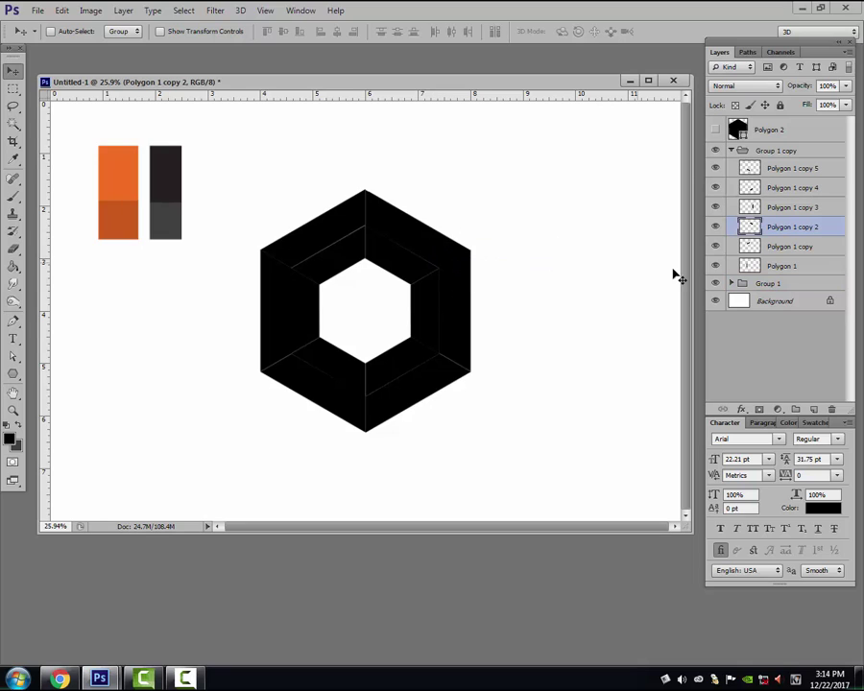
click(14, 266)
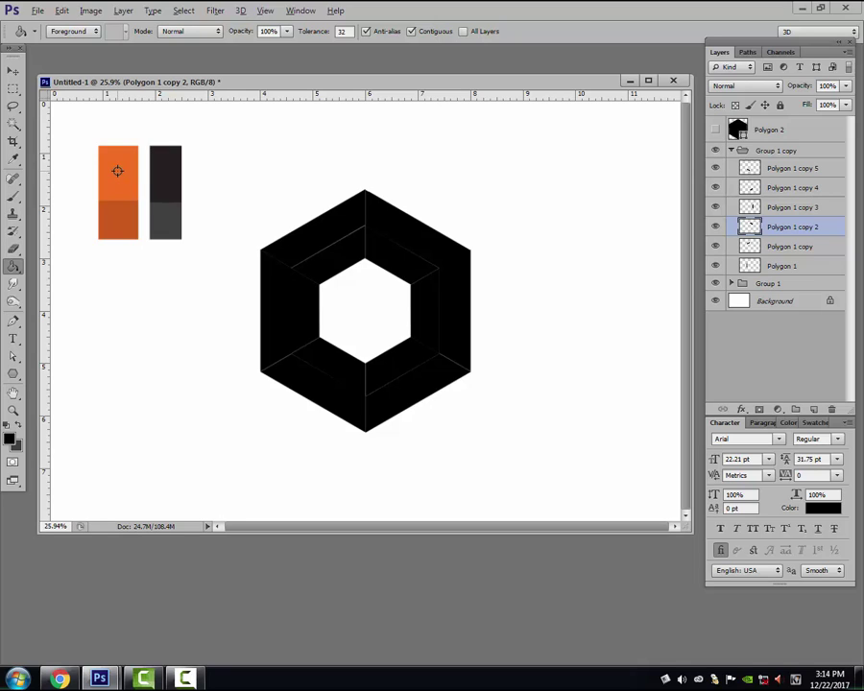
alt+click(122, 169)
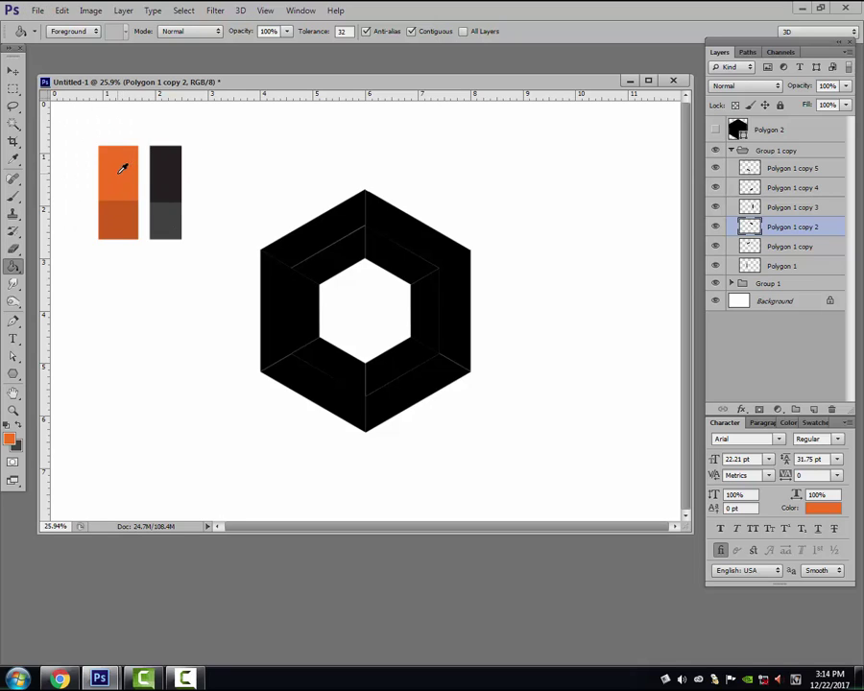
click(416, 239)
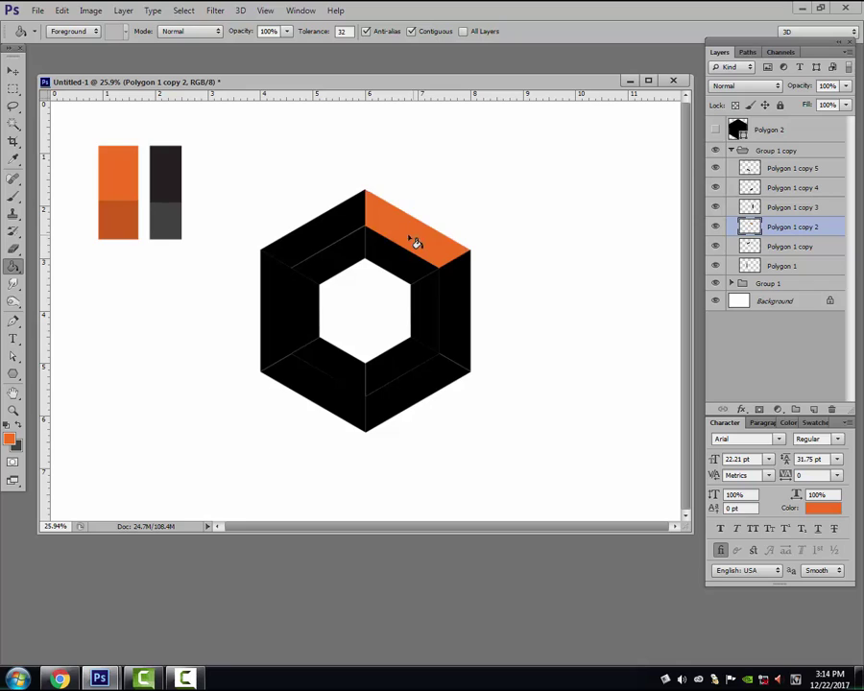
Fill the right and lower-right outer faces bright orange on Polygon 1 copy 3 and copy 4
ctrl+right_click(461, 302)
click(534, 325)
key(alt)
key(alt)
click(467, 313)
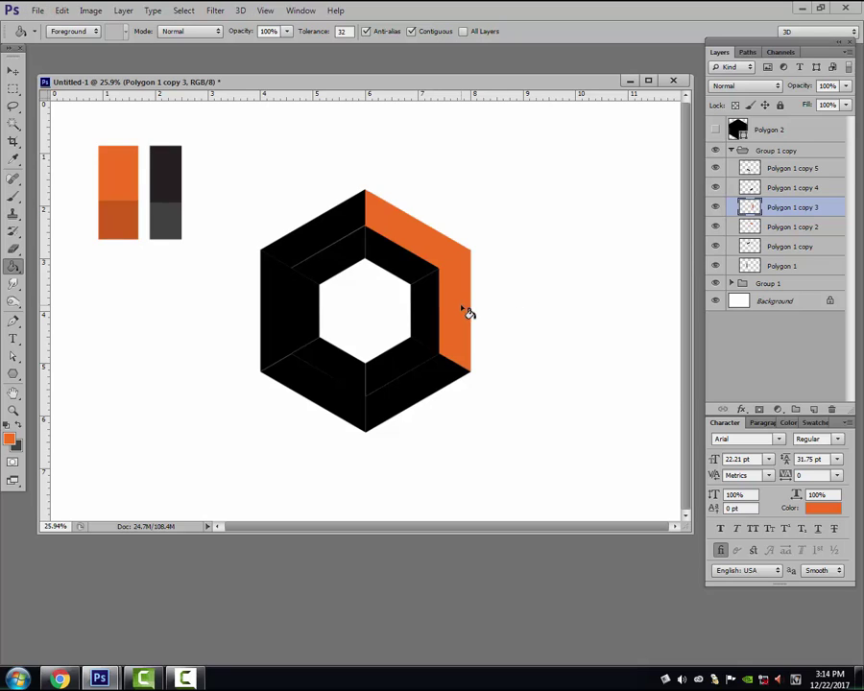
right_click(423, 390)
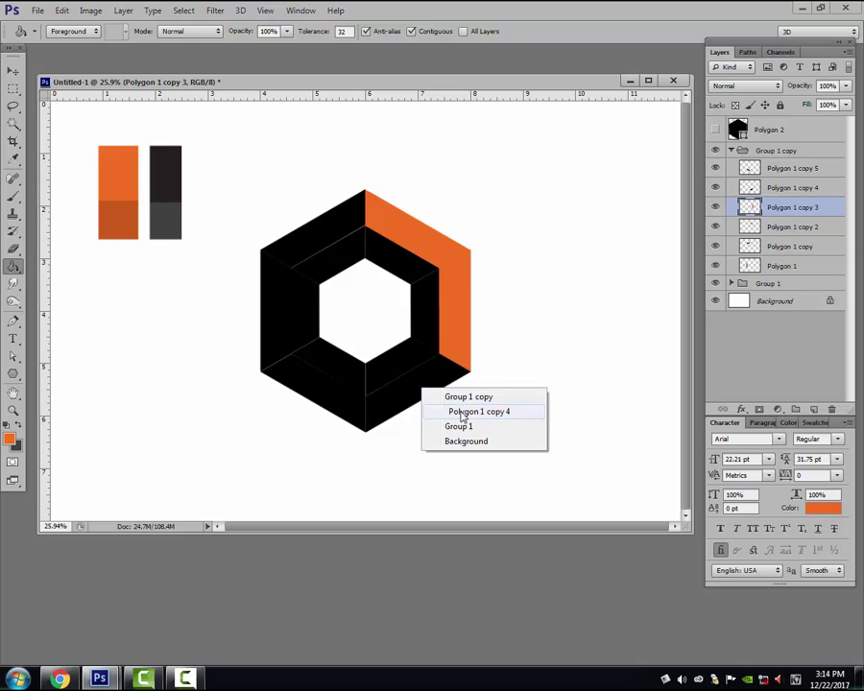
click(463, 413)
click(439, 389)
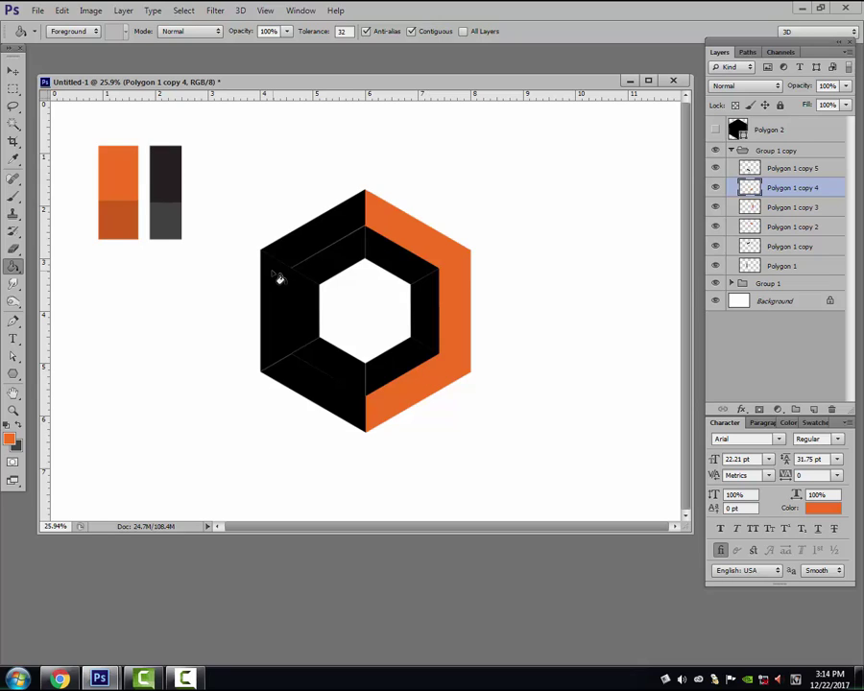
Fill the top-left outer face with the darker orange on Polygon 1 copy
alt+click(129, 211)
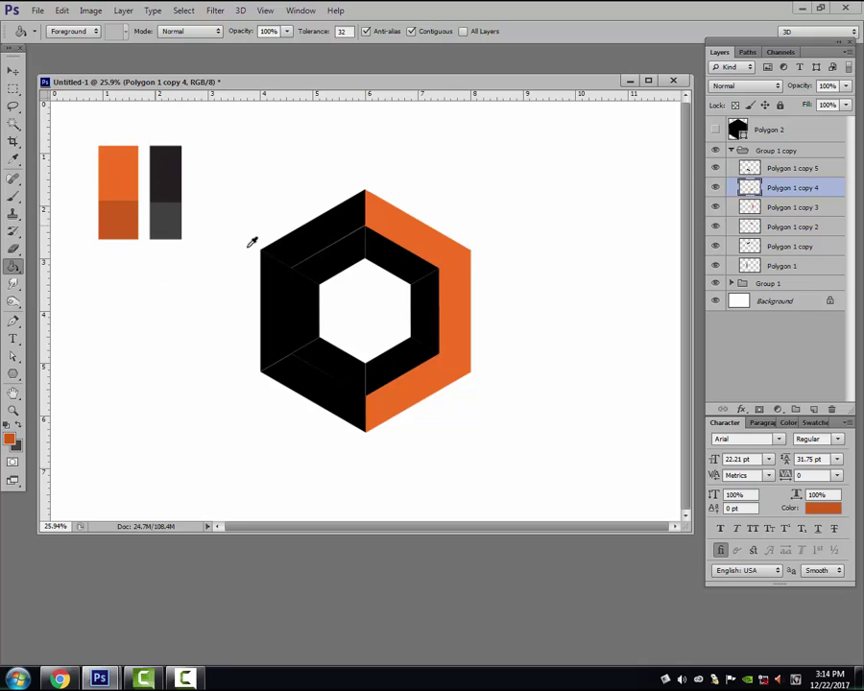
right_click(345, 235)
click(364, 252)
click(348, 238)
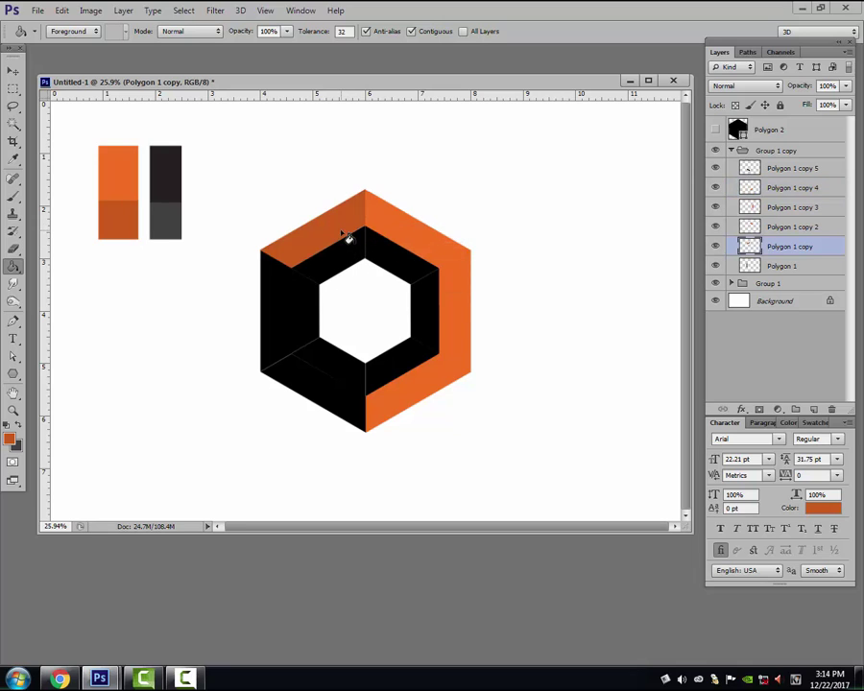
Select the Polygon 1 copy 5 layer under the lower-left face
right_click(332, 404)
ctrl+right_click(316, 391)
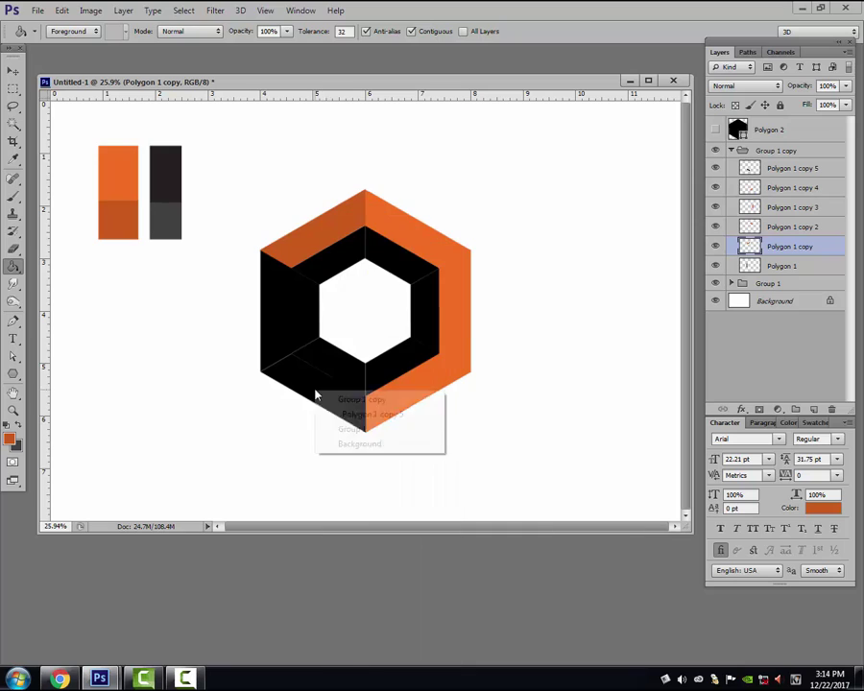
key(Escape)
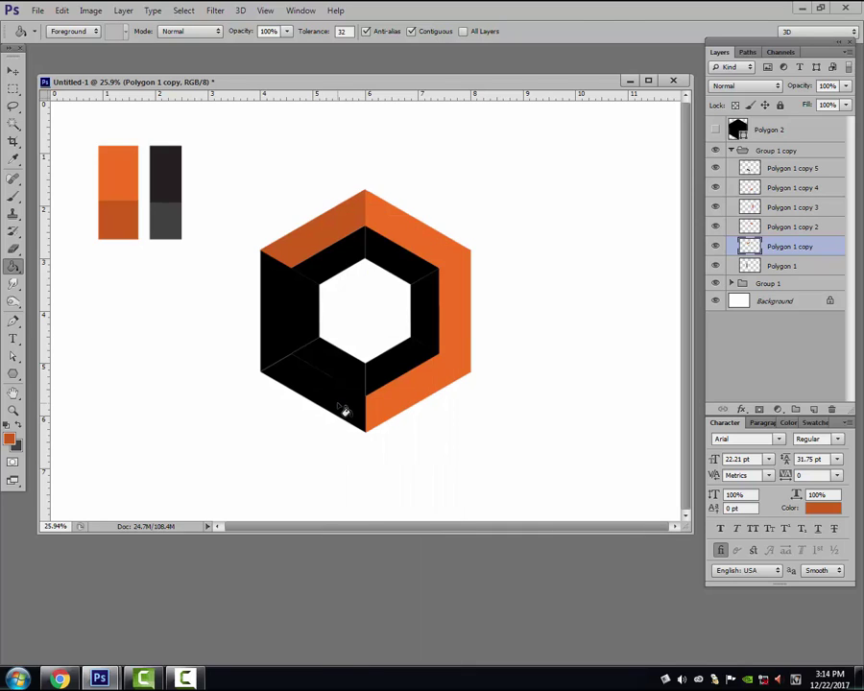
key(v)
right_click(352, 408)
click(365, 424)
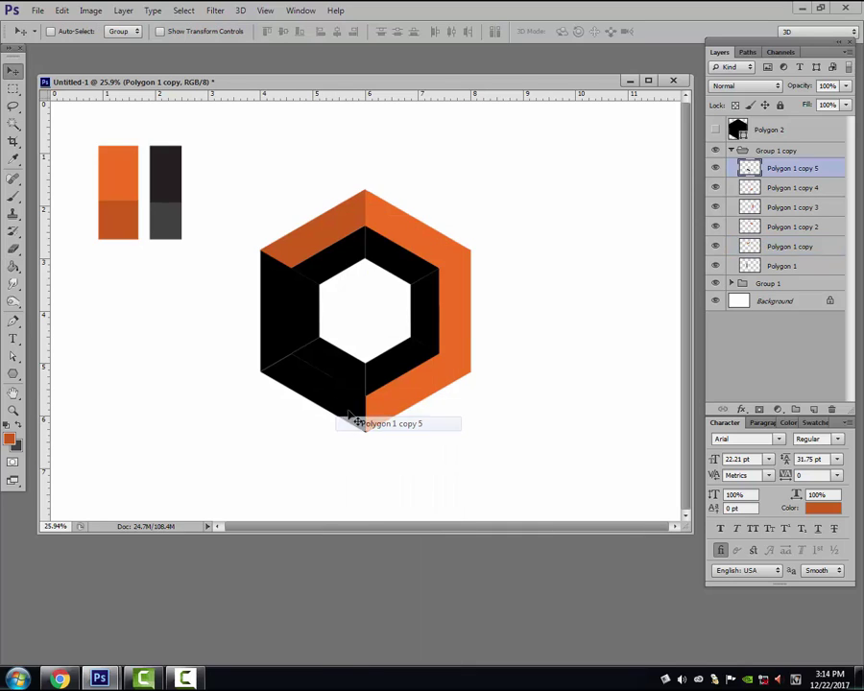
Fill the lower-left outer face darker orange and the left outer face bright orange
click(14, 267)
click(340, 406)
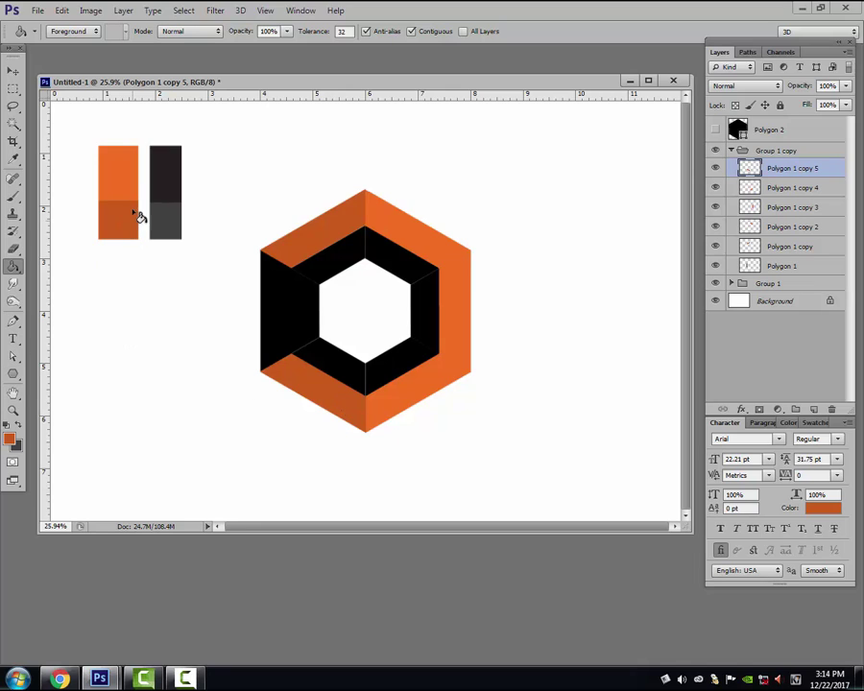
alt+click(133, 179)
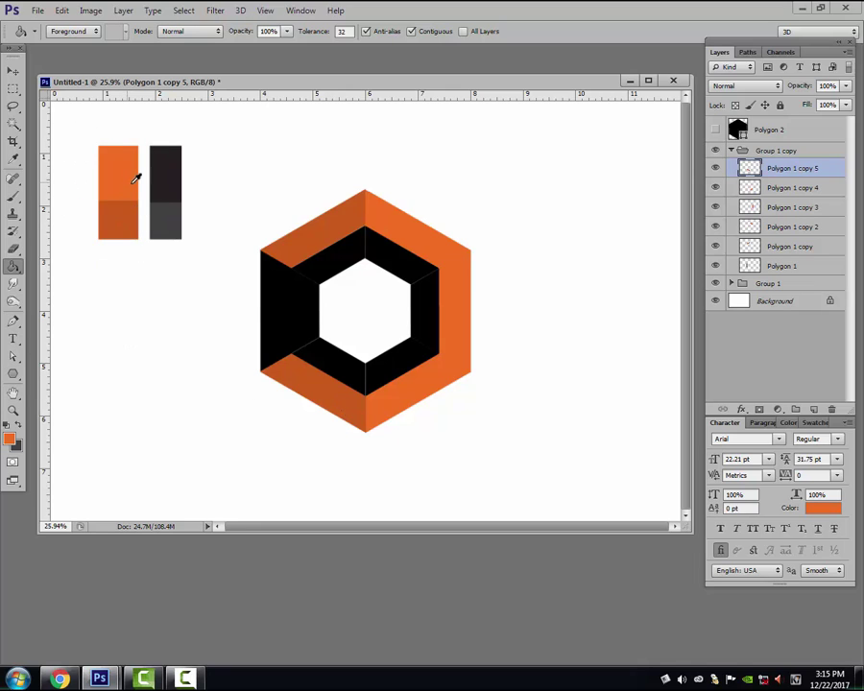
ctrl+right_click(272, 303)
click(301, 320)
click(280, 304)
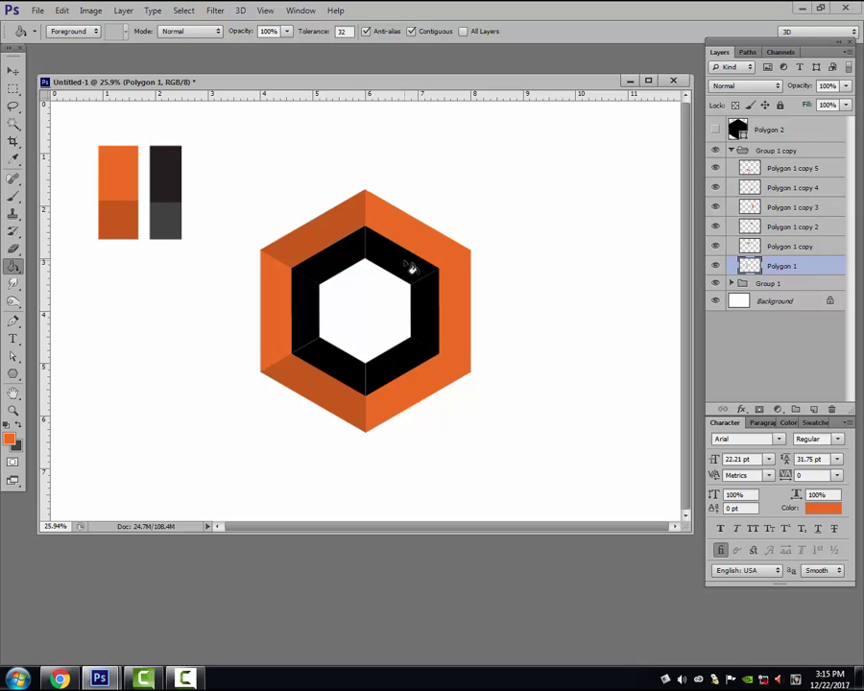
Sample the dark grey swatch and fill the inner ring's top-right face with it
click(11, 439)
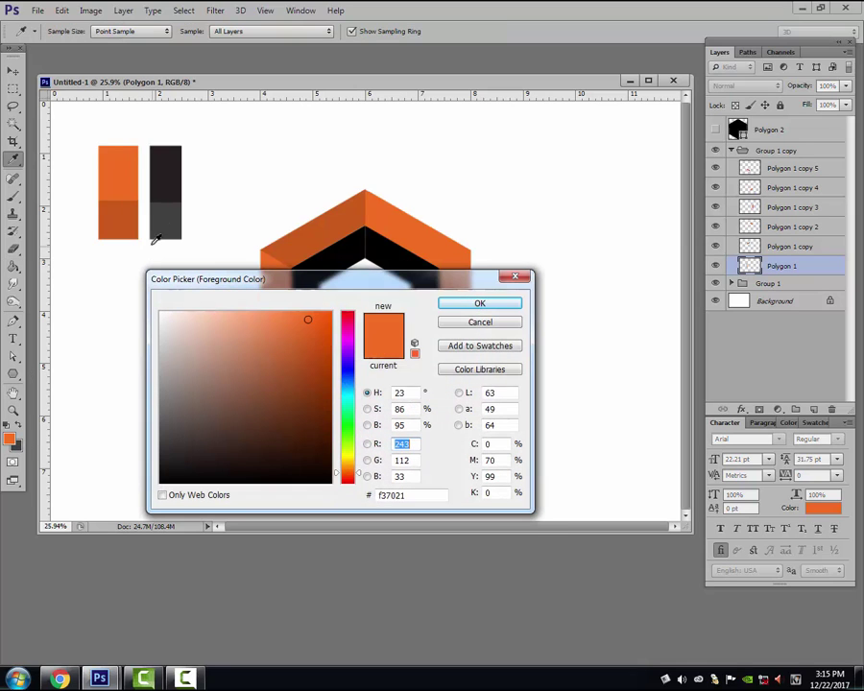
click(169, 219)
click(480, 304)
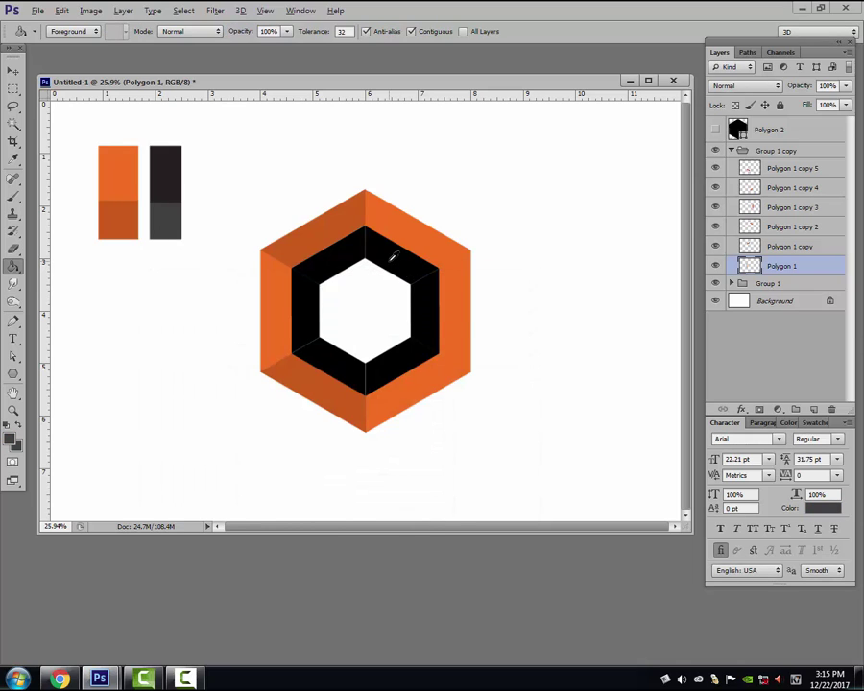
right_click(390, 261)
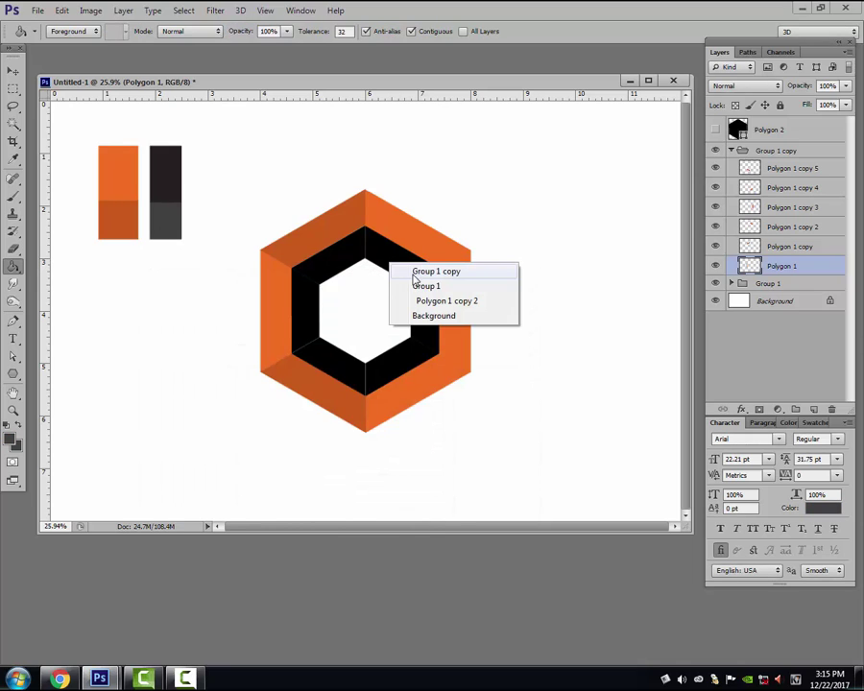
click(449, 301)
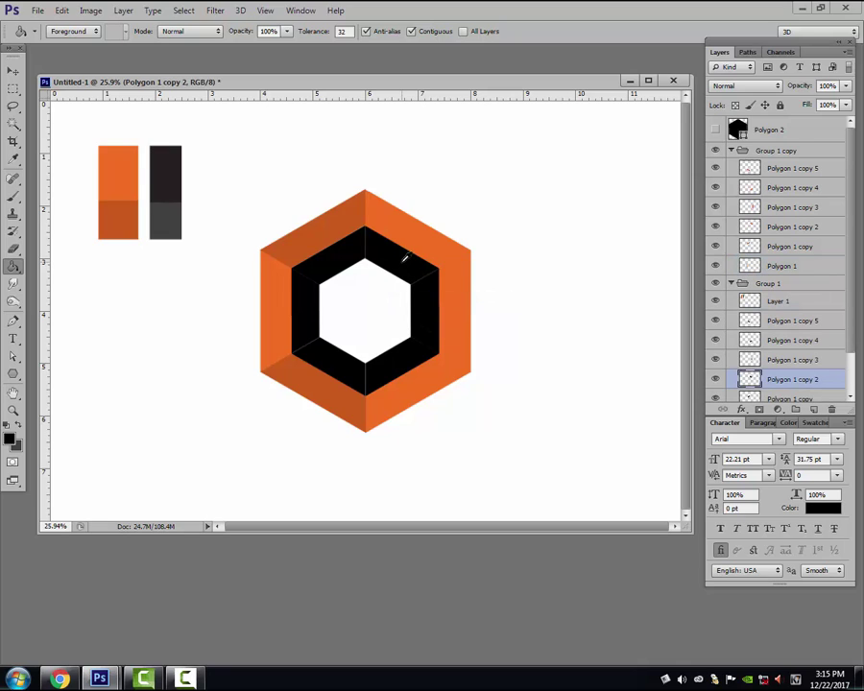
alt+click(174, 218)
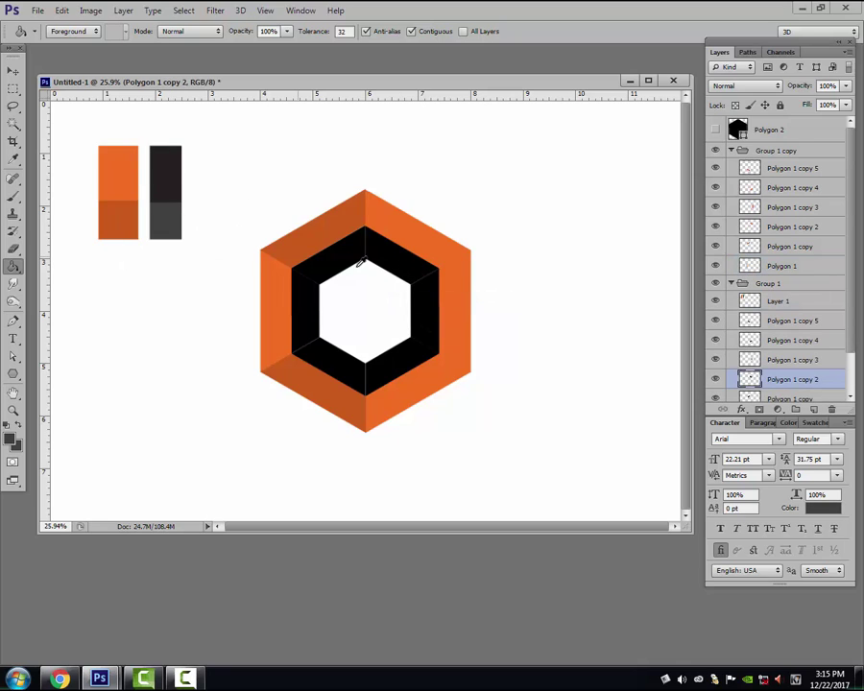
click(409, 272)
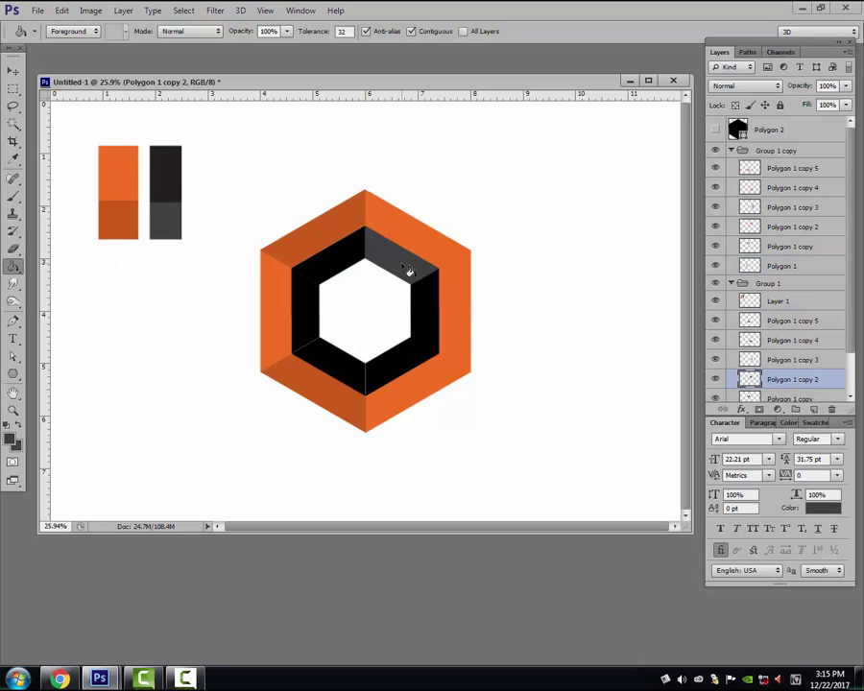
Fill the inner left face dark grey, select Polygon 1 copy 4, and show the grid
ctrl+right_click(311, 314)
click(356, 346)
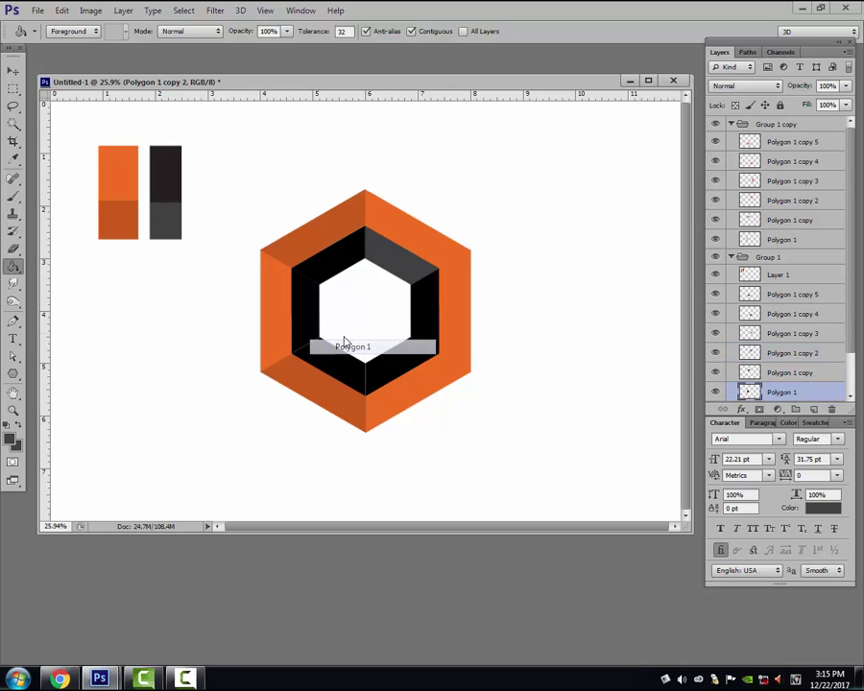
click(308, 326)
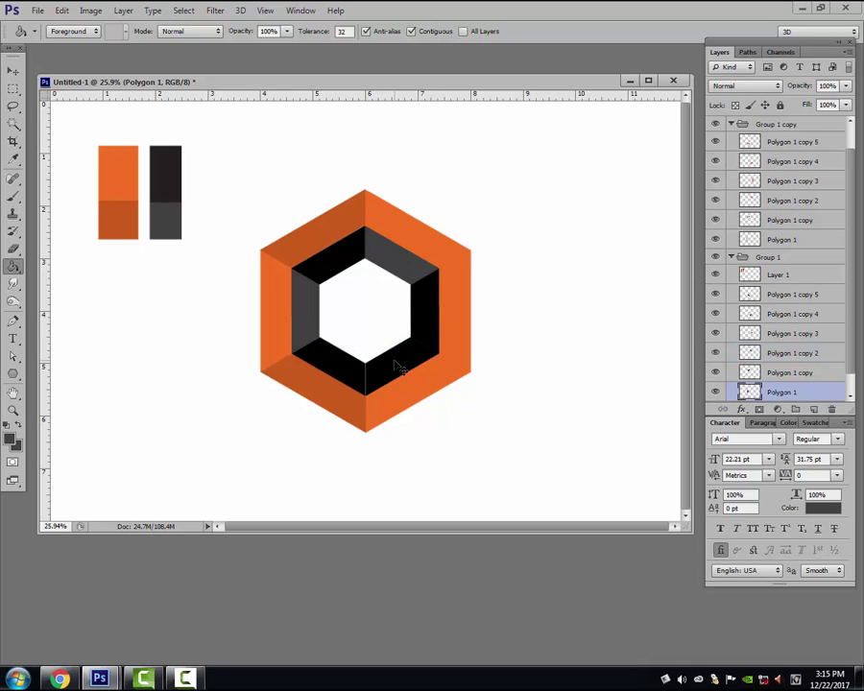
ctrl+right_click(394, 361)
click(442, 401)
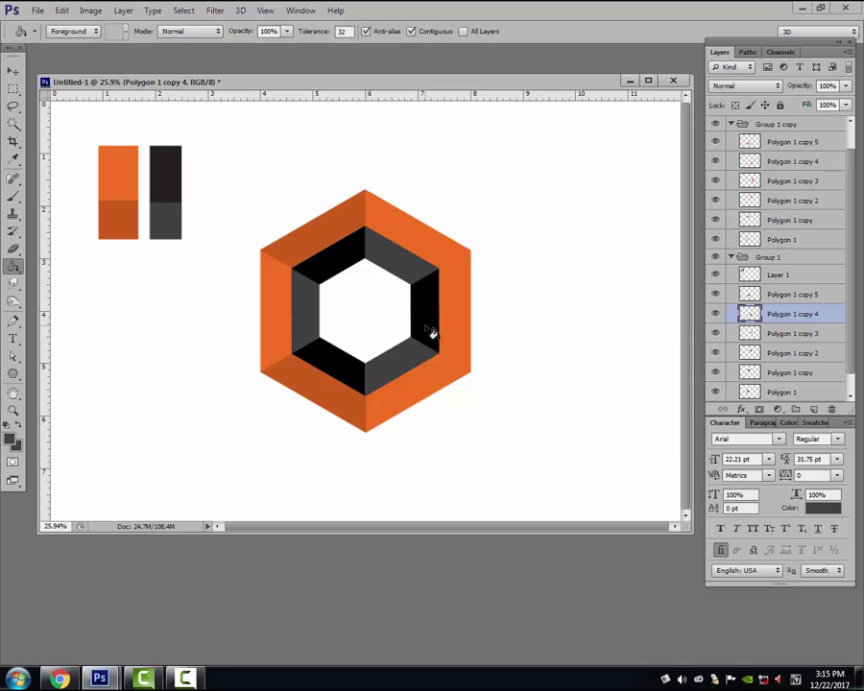
key(ctrl+apostrophe)
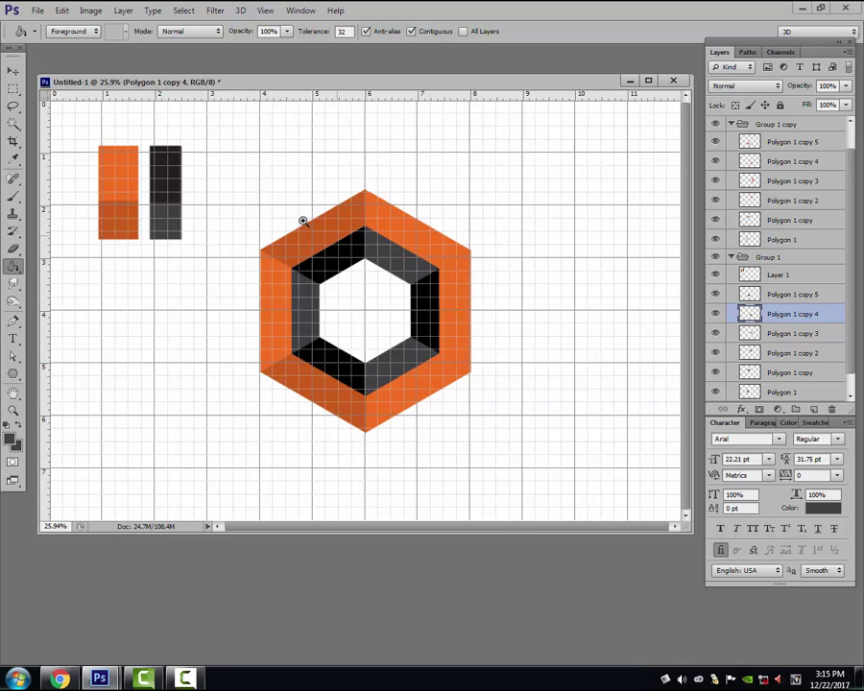
Zoom in on the hexagon, show guides, hide the grid, and add Layer 2 above the groups
drag(233, 170, 509, 452)
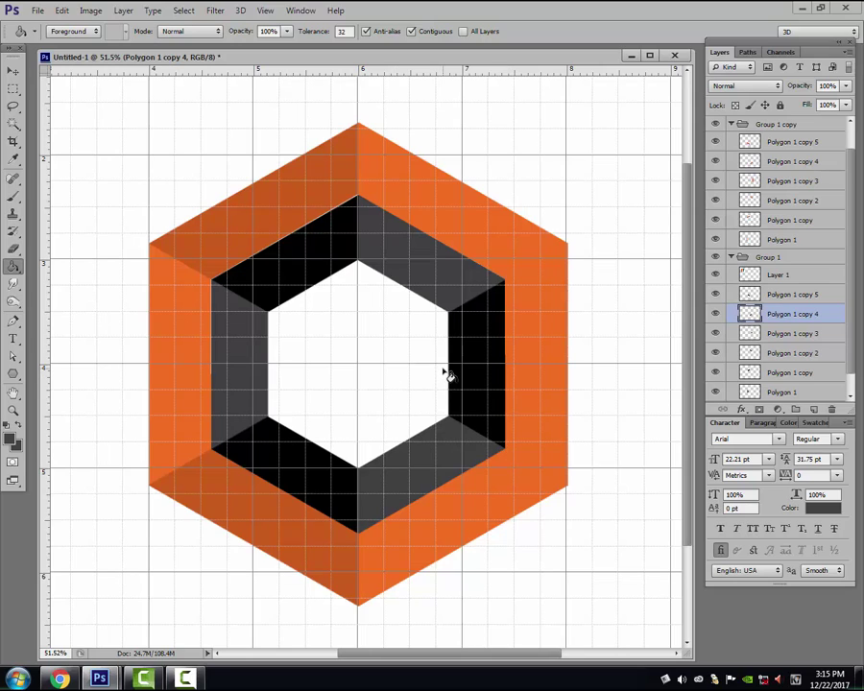
key(ctrl+semicolon)
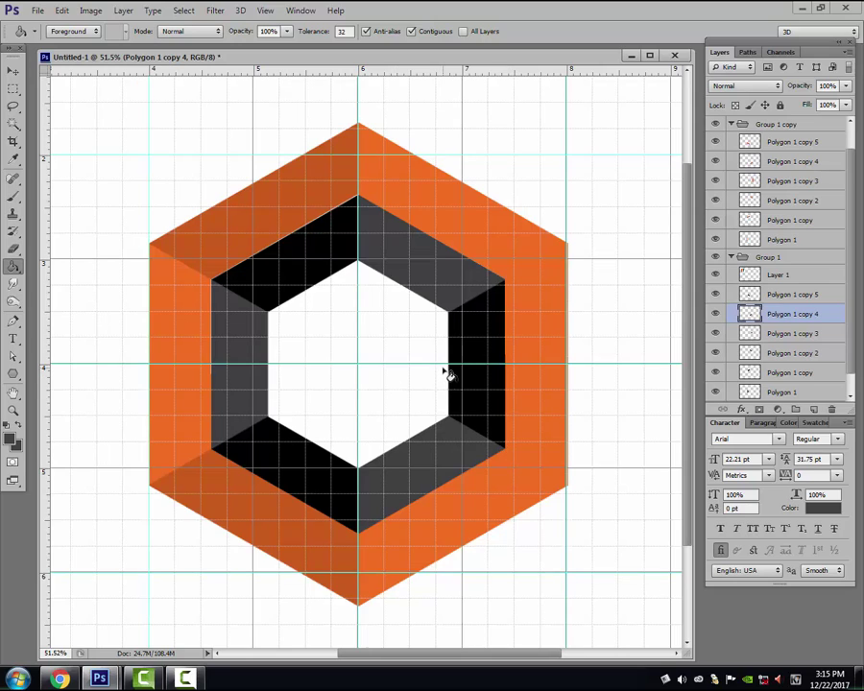
key(ctrl+apostrophe)
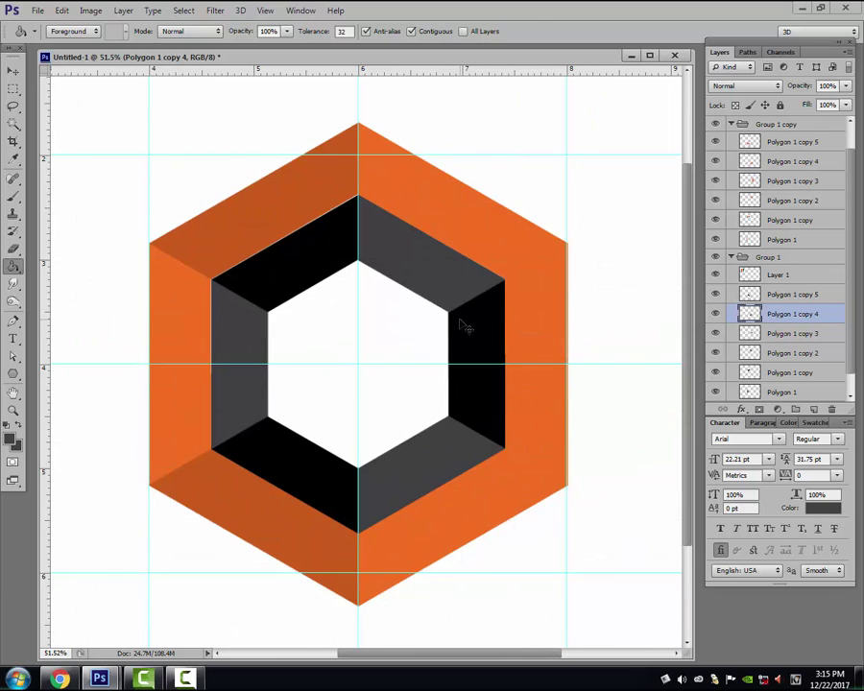
key(m)
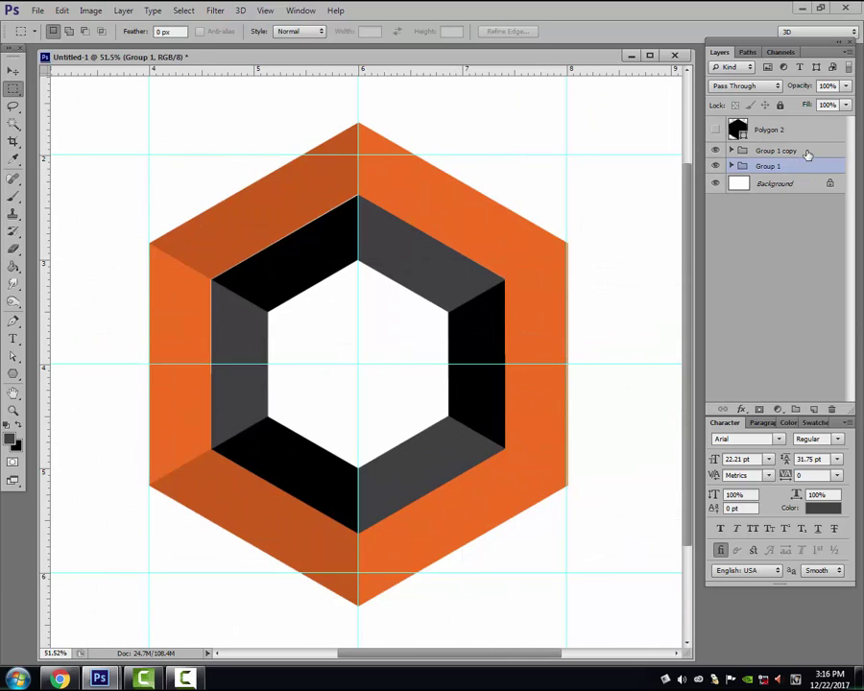
click(807, 153)
click(814, 409)
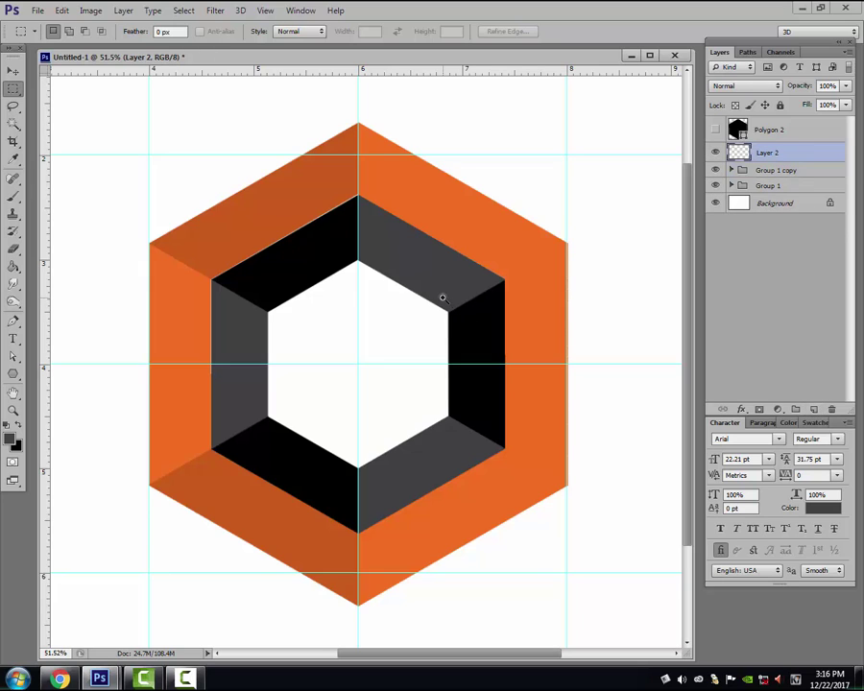
Add vertical guides near 6.86 and 7.41 inches and select a tall strip between them
drag(43, 449, 448, 443)
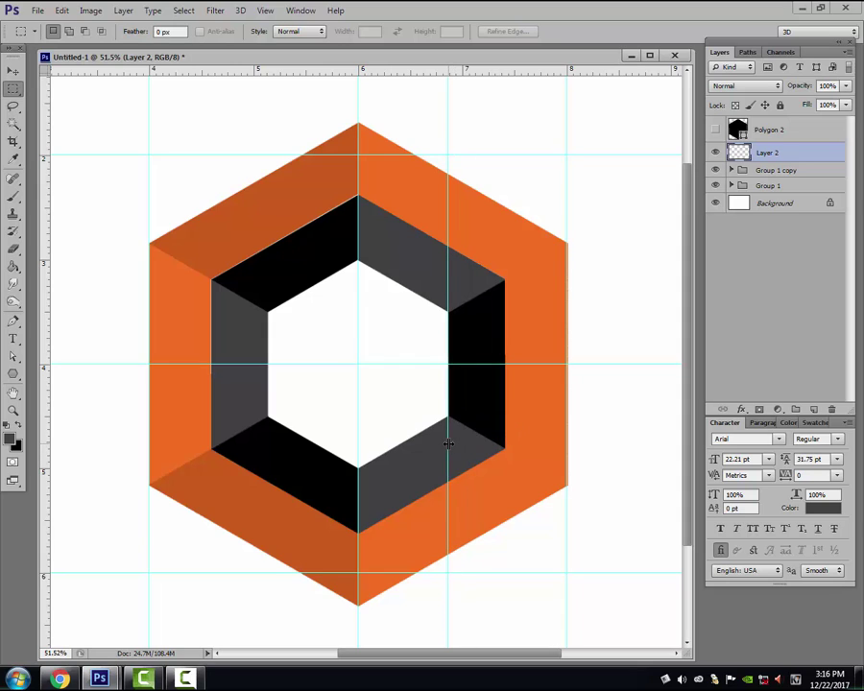
drag(45, 440, 506, 451)
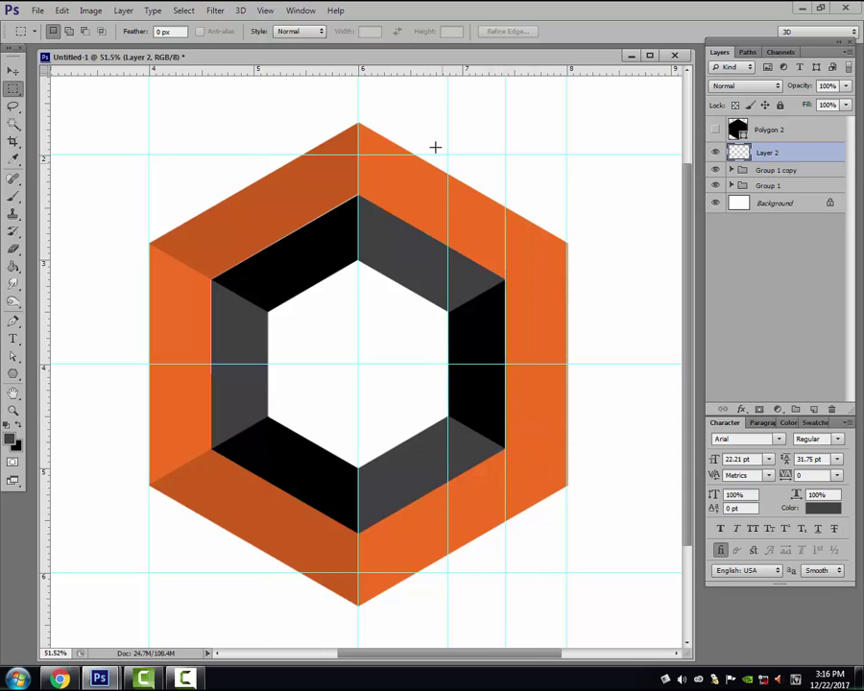
drag(446, 121, 511, 408)
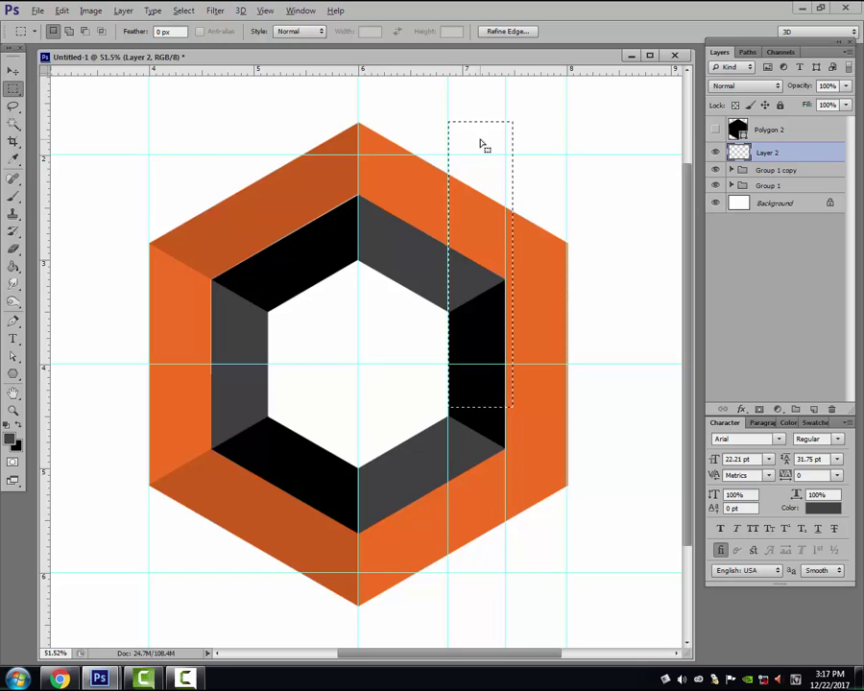
Narrow the strip selection to about 70% width, fill it black, and deselect
key(alt+s)
key(t)
mouse_move(513, 266)
mouse_down()
mouse_move(491, 264)
mouse_move(505, 265)
mouse_up()
key(Return)
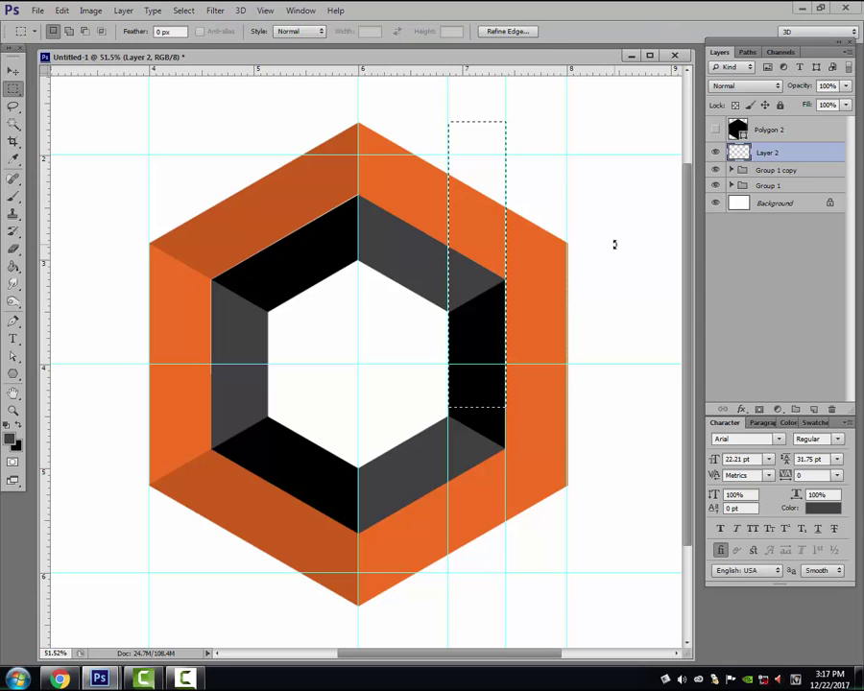
click(16, 447)
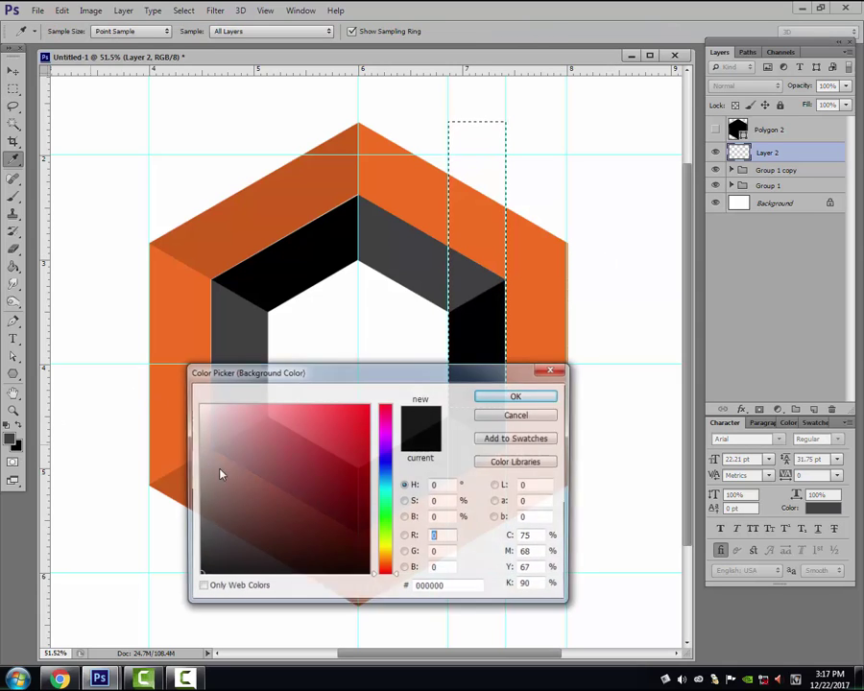
click(516, 398)
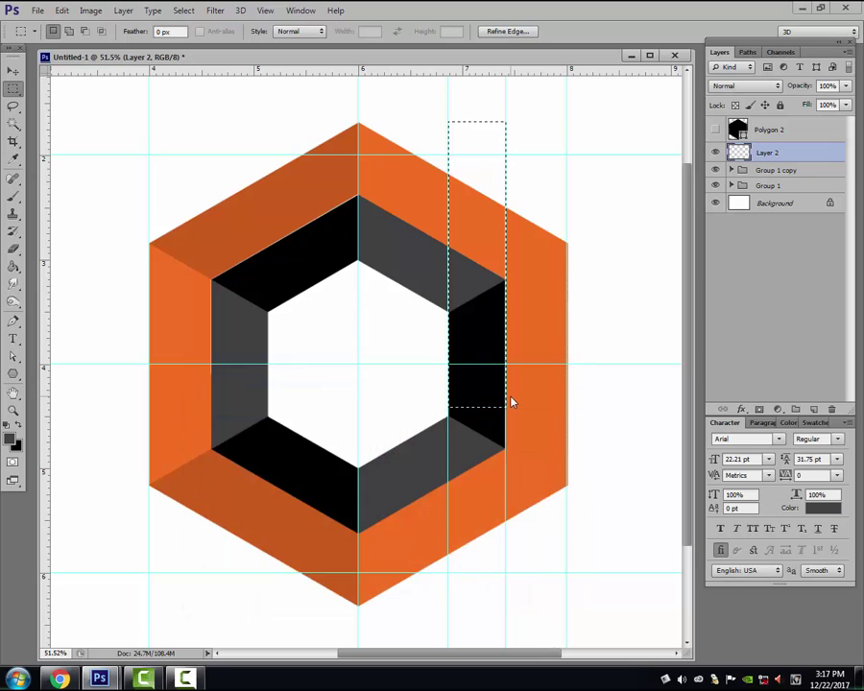
key(ctrl+BackSpace)
key(ctrl+d)
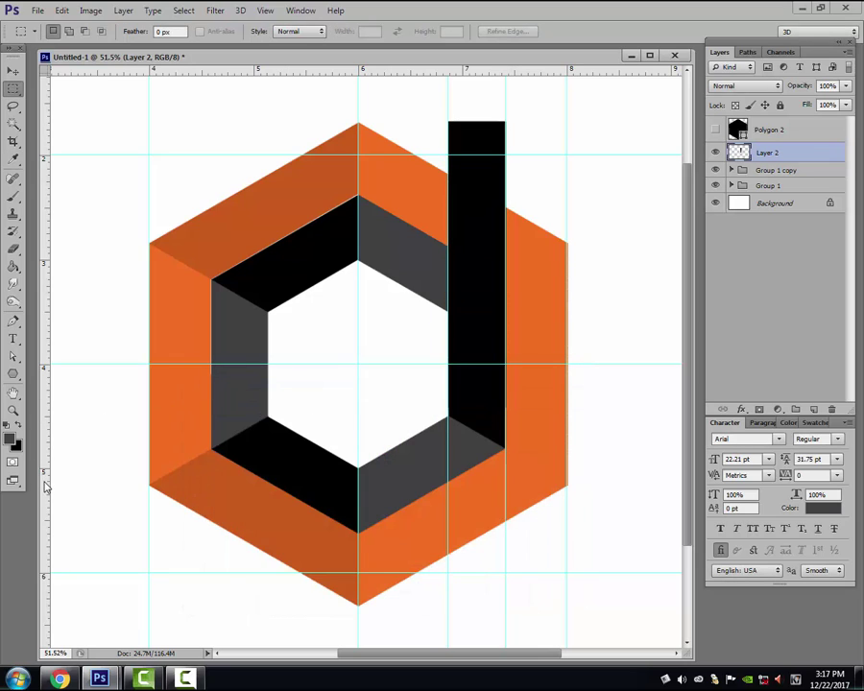
Add a left guide, select a tall rectangle, and fill it sampled dark grey on new Layer 3
mouse_move(44, 486)
mouse_down()
mouse_move(212, 483)
mouse_move(269, 465)
mouse_up()
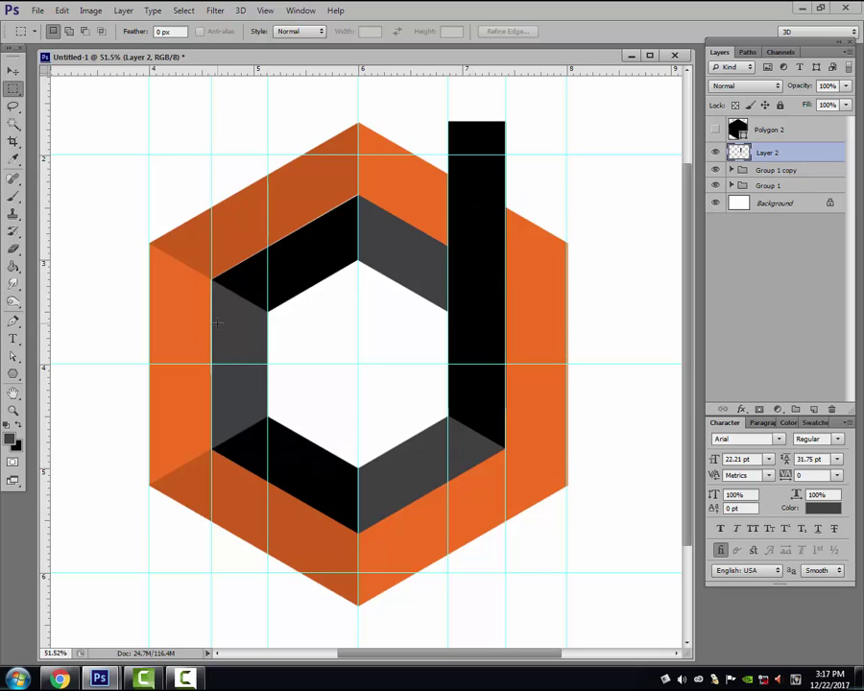
drag(215, 319, 268, 604)
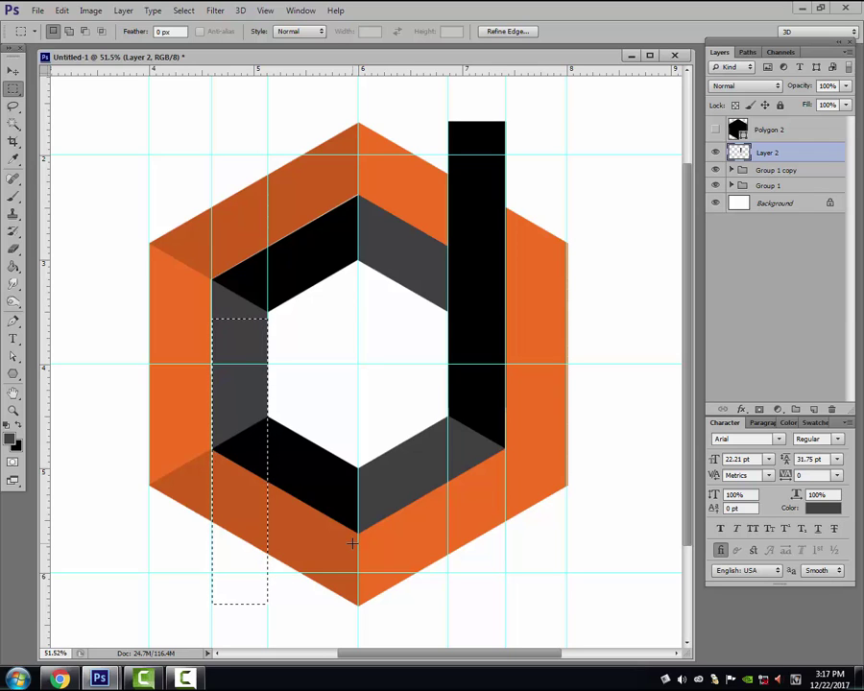
key(ctrl+shift+n)
key(Return)
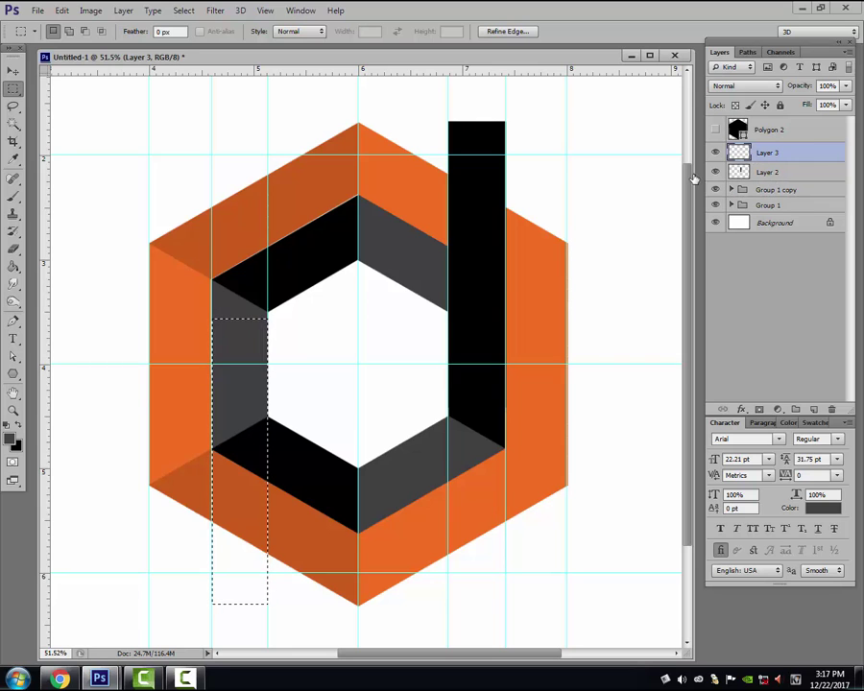
click(18, 447)
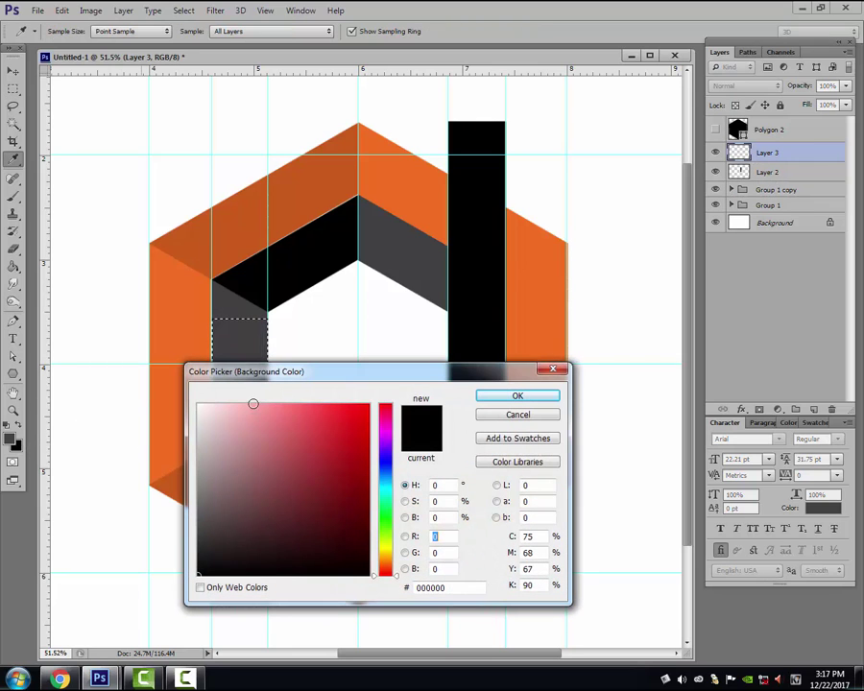
click(247, 341)
click(516, 398)
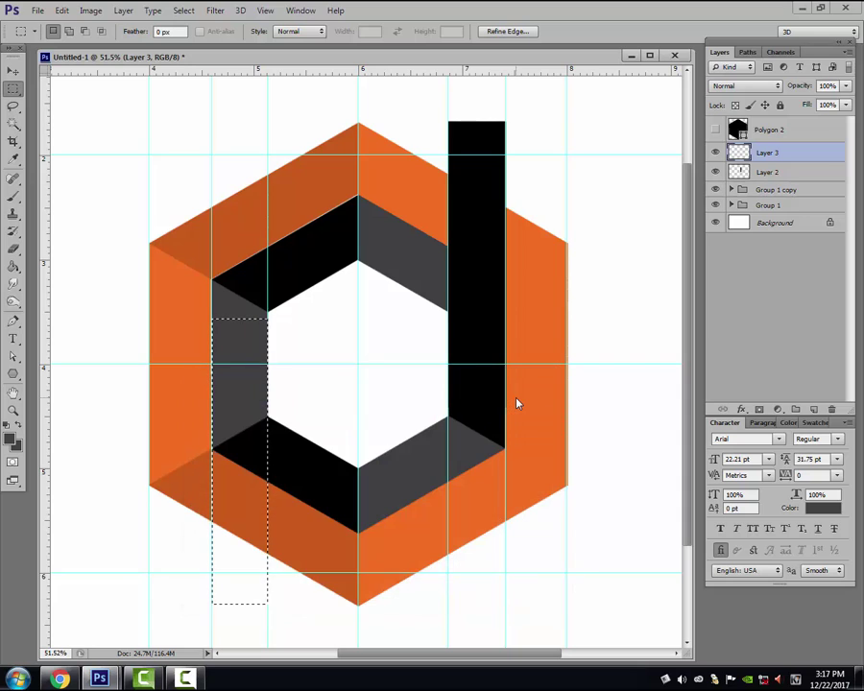
key(ctrl+BackSpace)
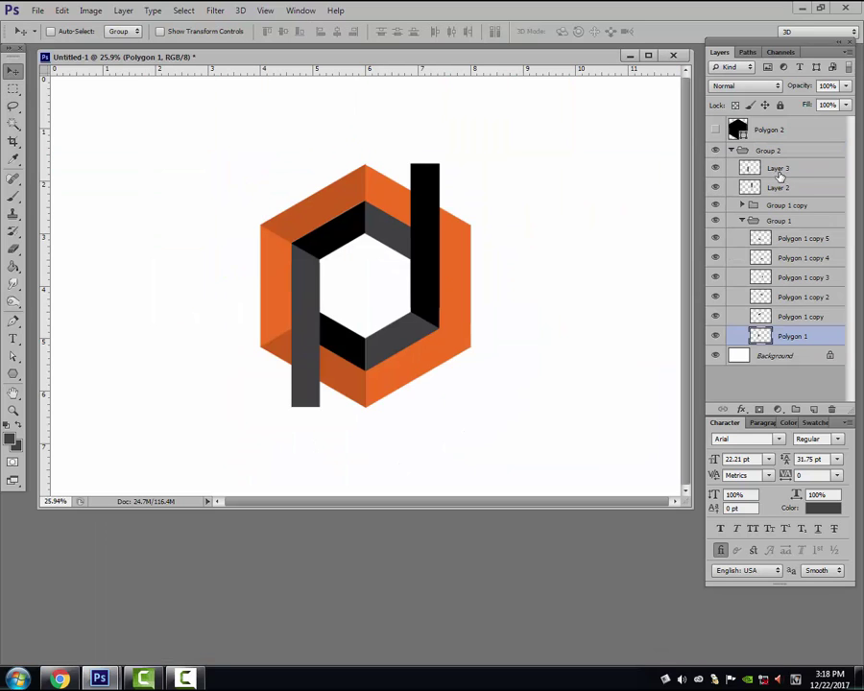
Group all the logo layers and move the group to the canvas's left side
shift+click(782, 152)
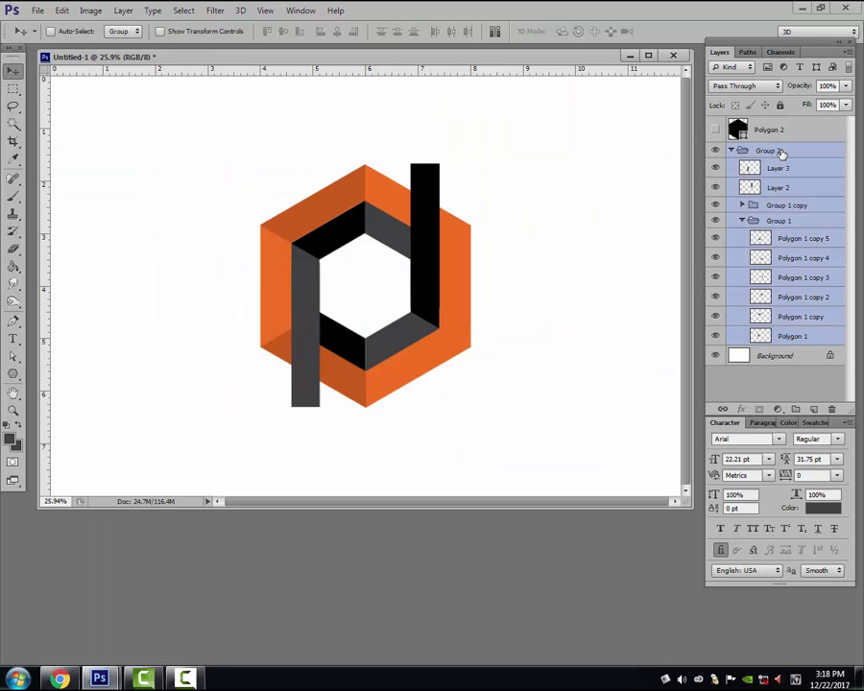
key(ctrl+g)
key(ctrl+t)
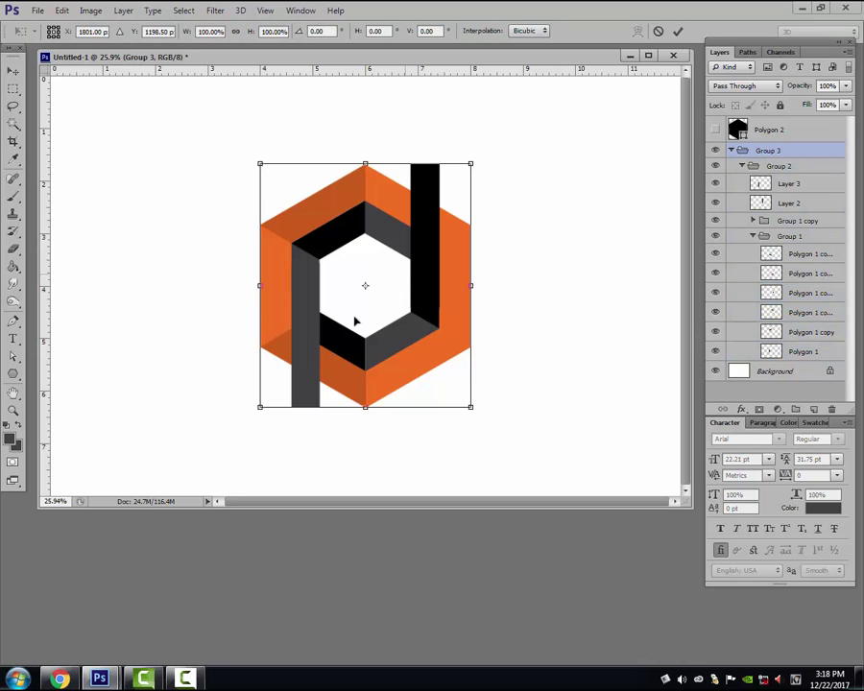
mouse_move(431, 296)
mouse_down()
mouse_move(260, 315)
mouse_move(277, 291)
mouse_up()
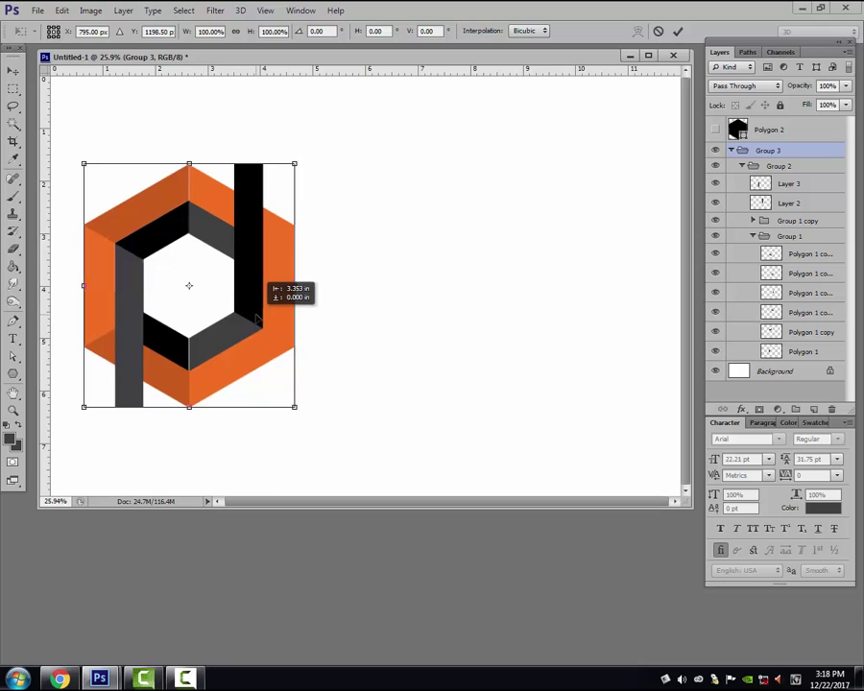
key(Return)
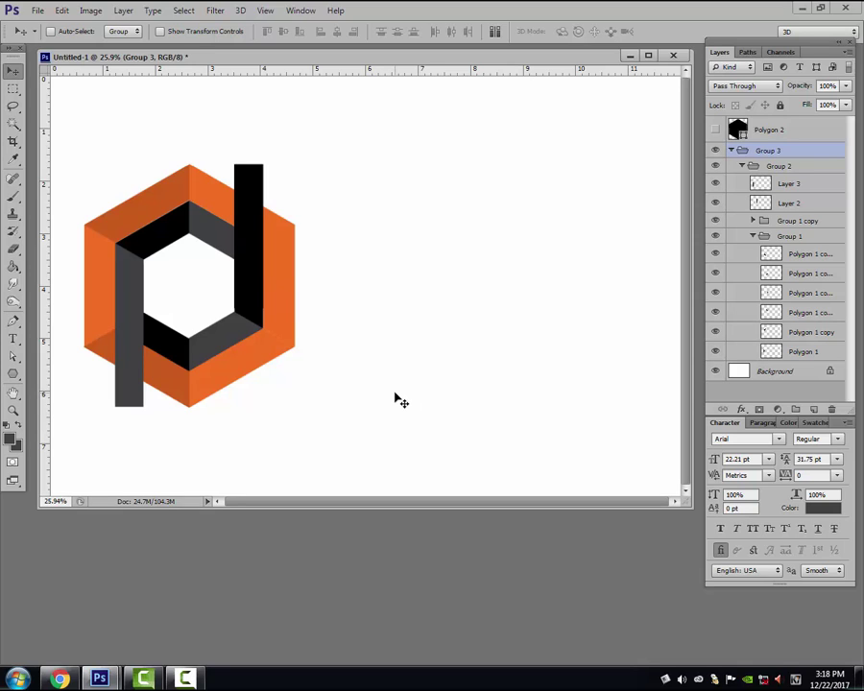
Add a new empty Layer 4 inside Group 3
click(419, 422)
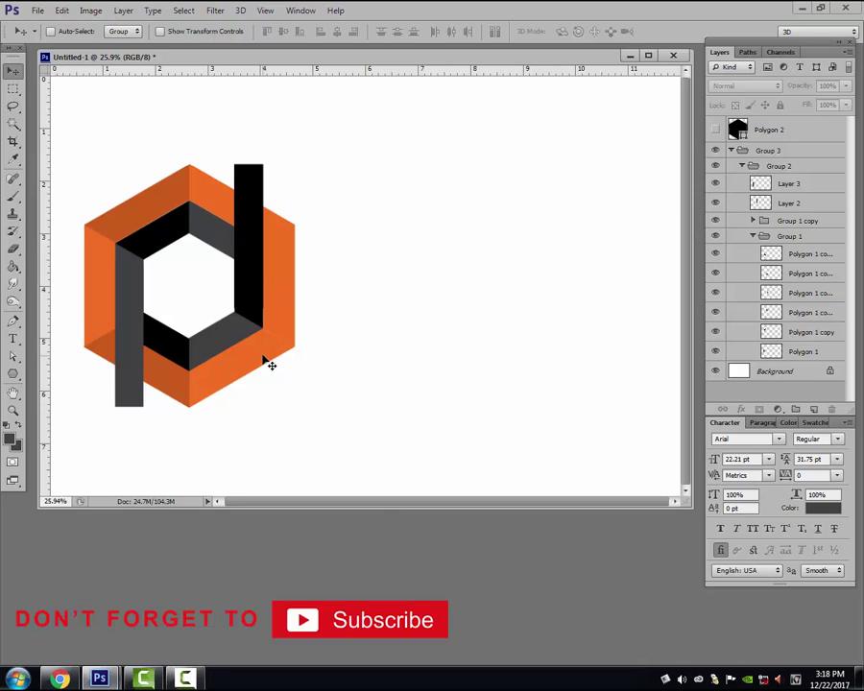
ctrl+click(273, 309)
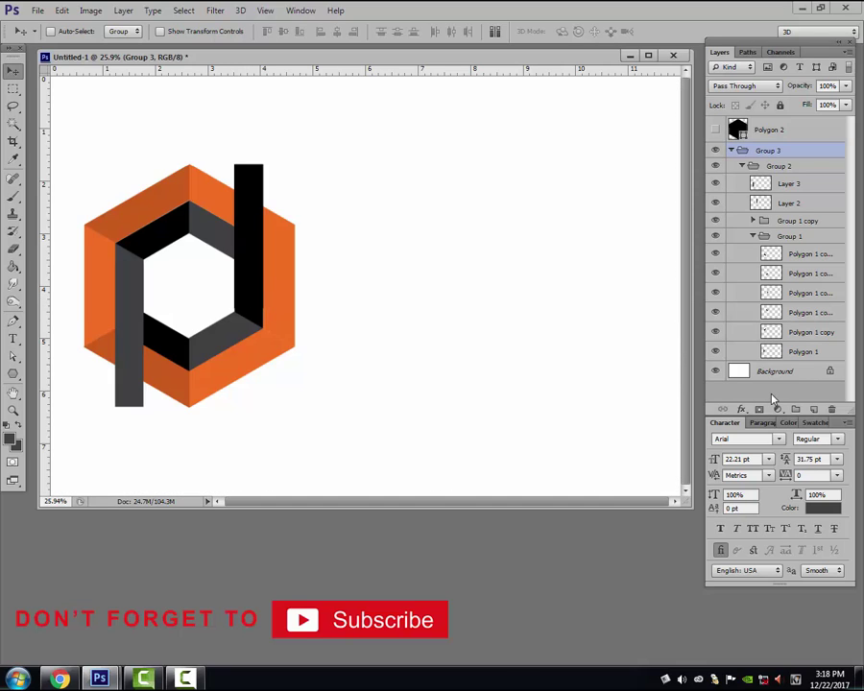
click(815, 411)
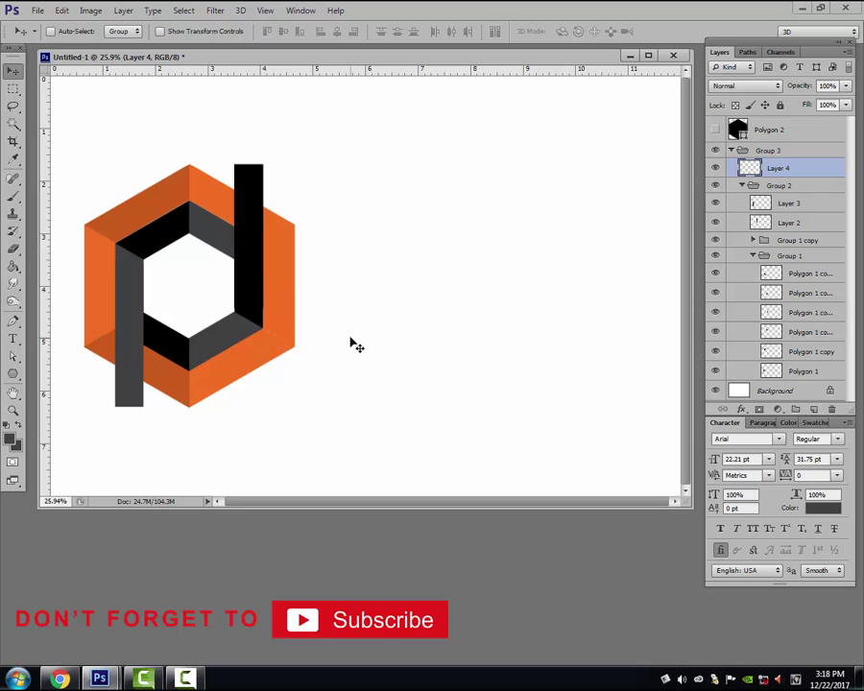
Paint a single black dab with a large soft round brush inside the hexagon
key(b)
click(11, 438)
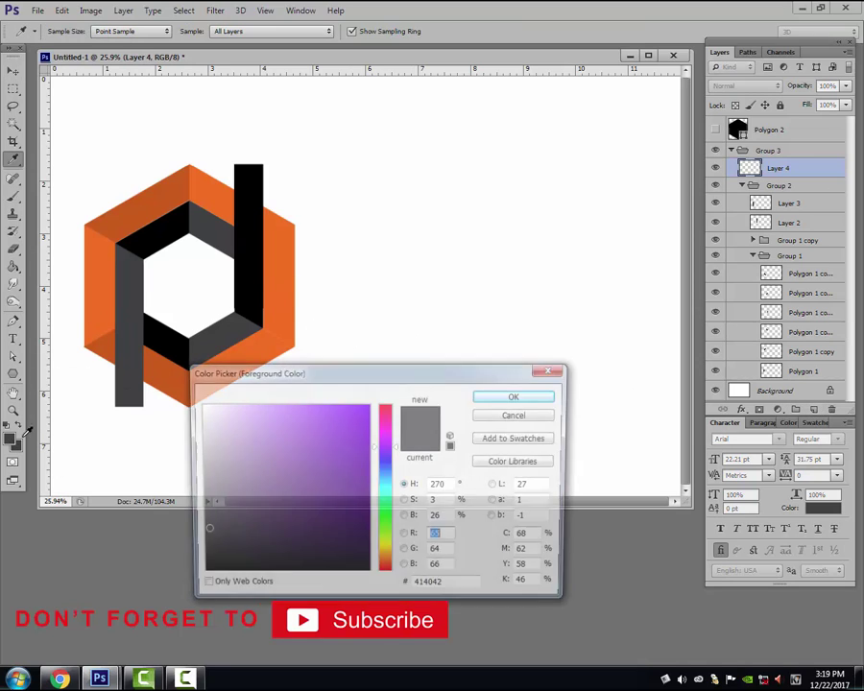
drag(310, 471, 199, 575)
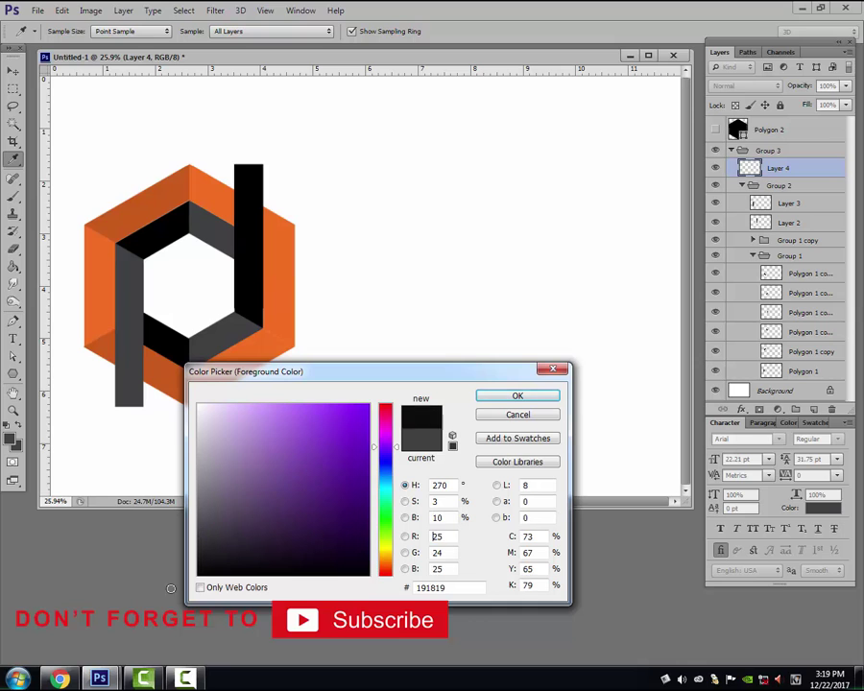
click(517, 397)
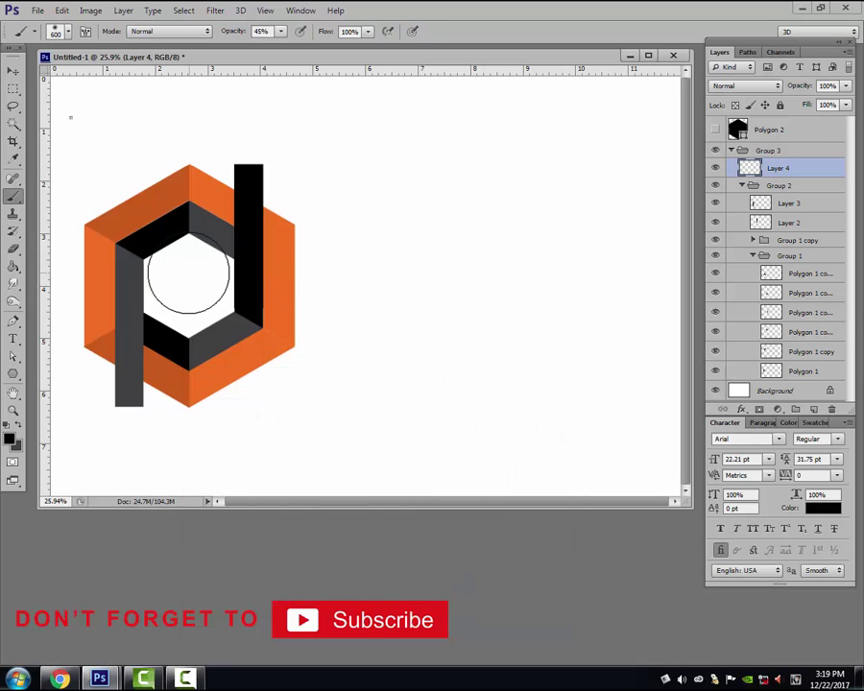
right_click(190, 280)
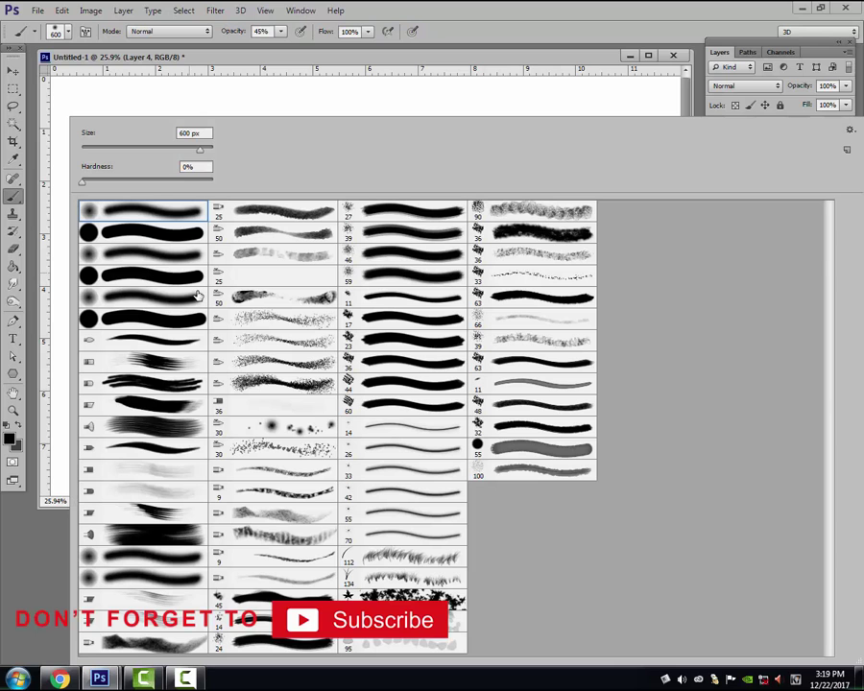
click(146, 217)
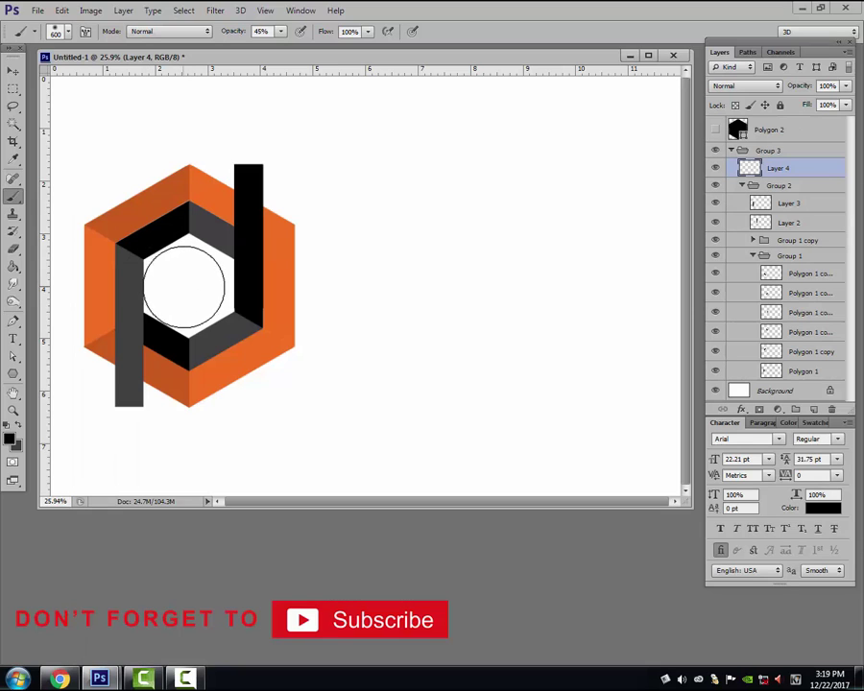
click(185, 288)
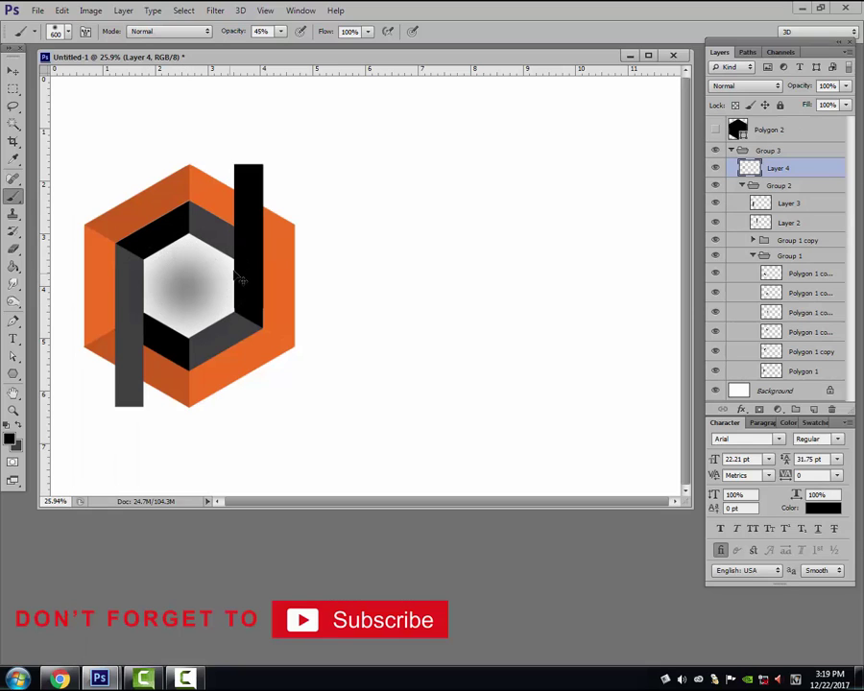
Squash the soft dab into a flat ellipse and move it beneath the logo
key(ctrl+t)
drag(186, 210, 187, 308)
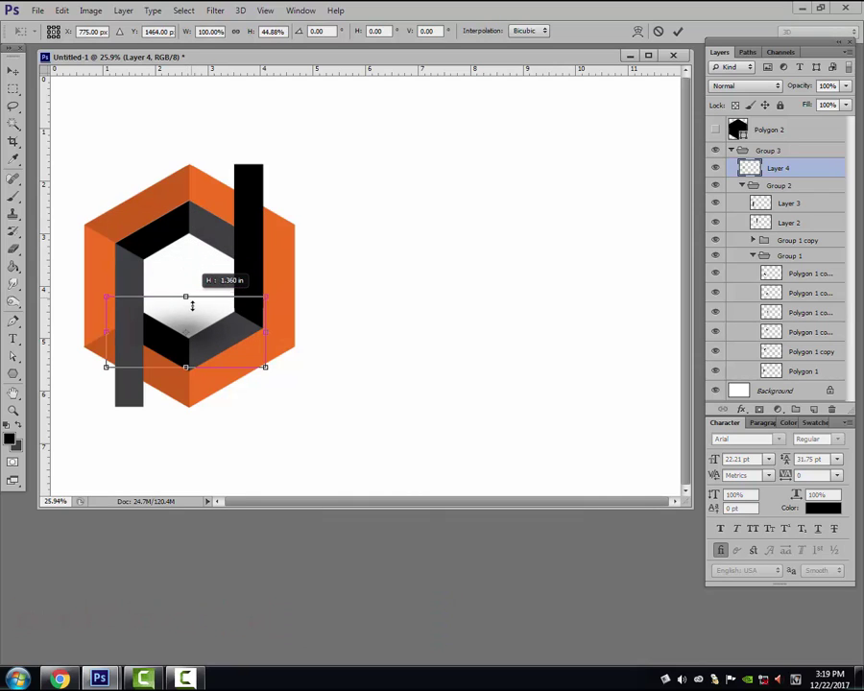
drag(198, 350, 204, 419)
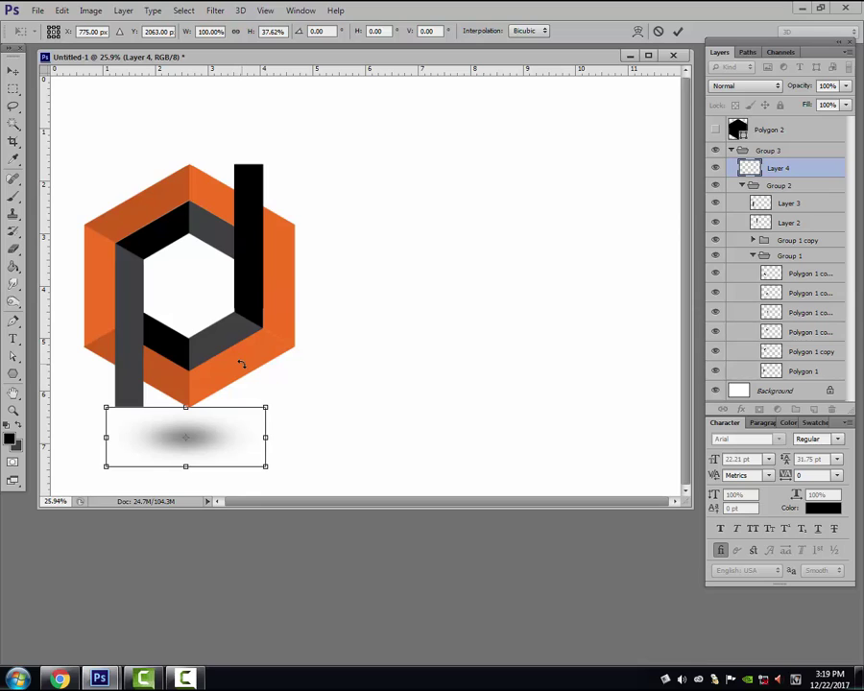
key(Return)
key(ctrl+t)
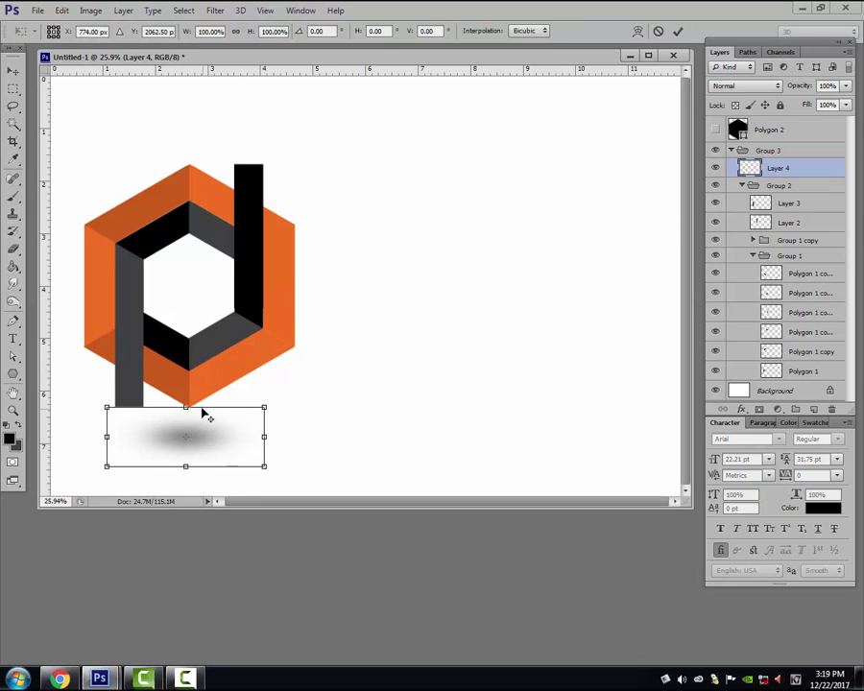
drag(187, 407, 187, 421)
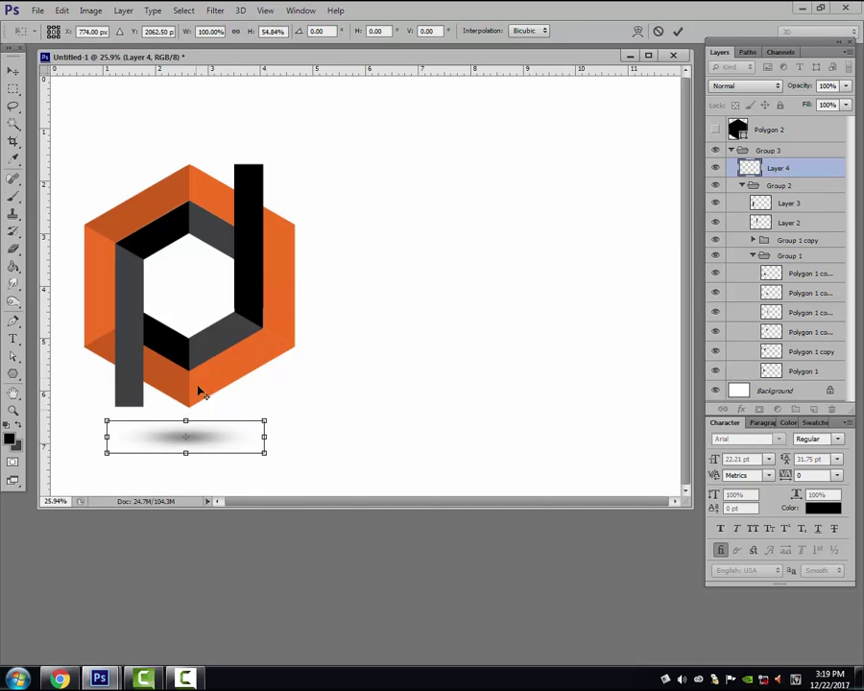
key(Return)
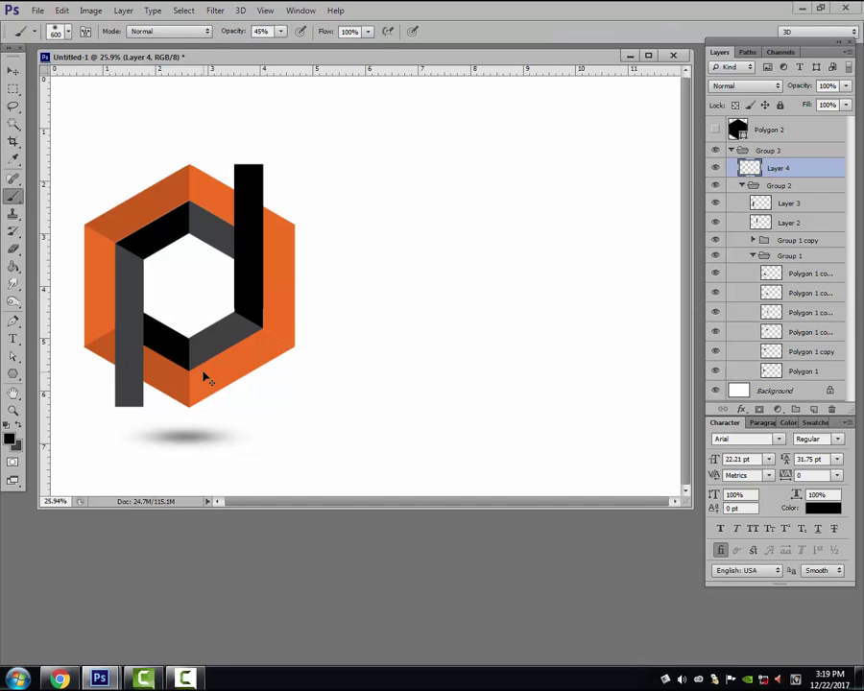